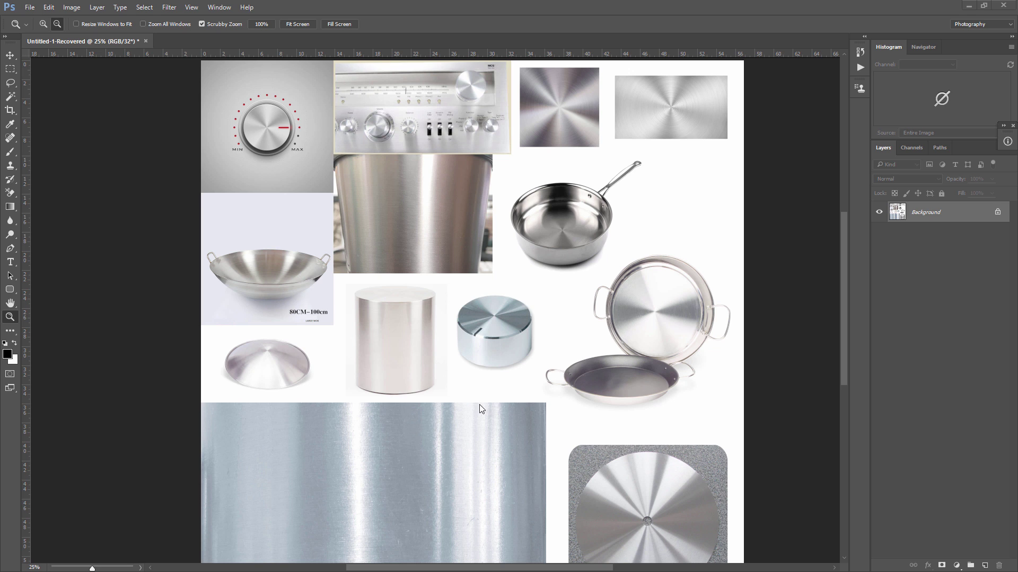
# - Look over the collage of brushed-metal reference photos, comparing the knobs, pans, cylinders and discs
pyautogui.scroll(-2, 679, 500)
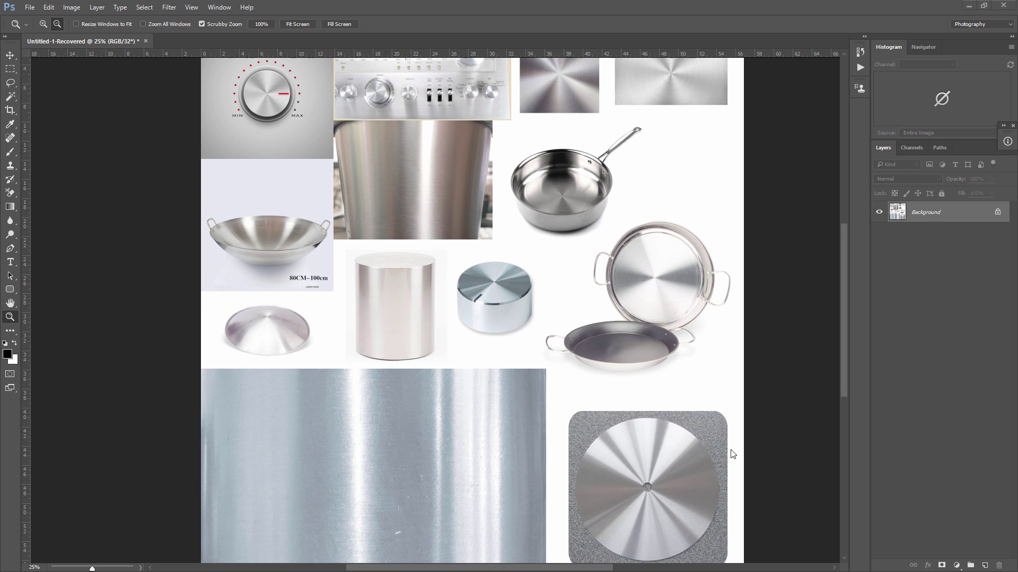
pyautogui.scroll(1, 645, 256)
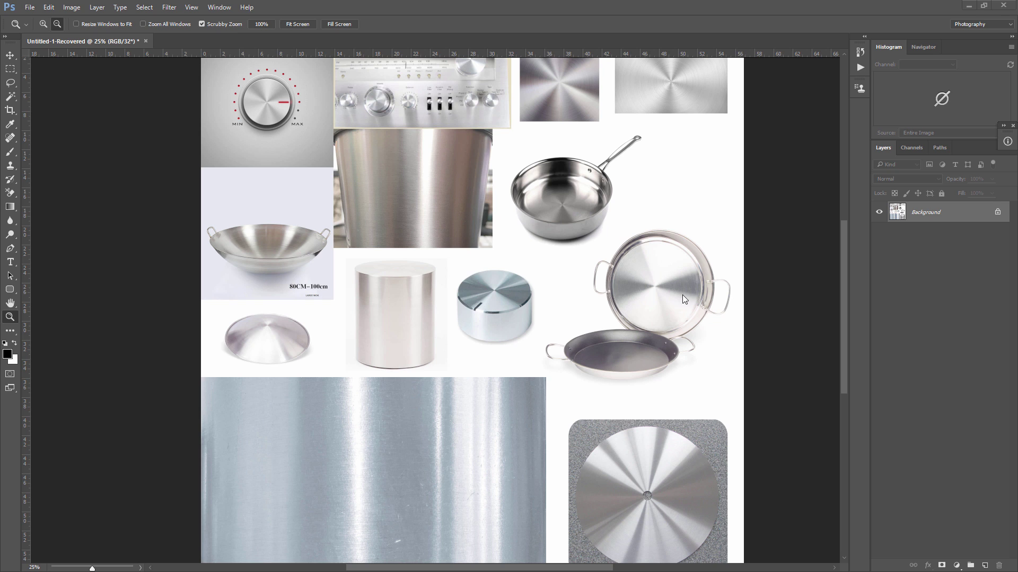
pyautogui.scroll(4, 634, 284)
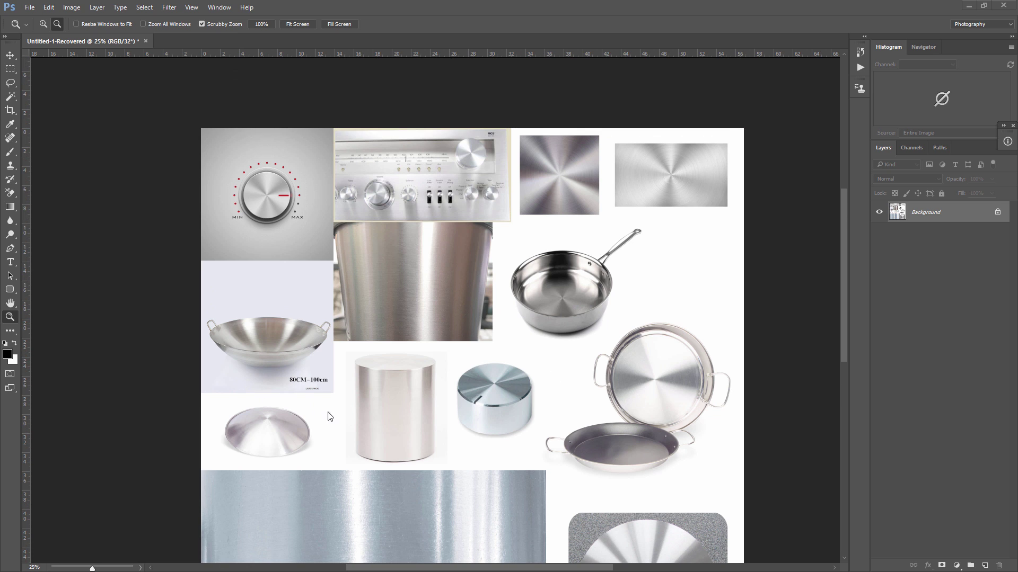
pyautogui.scroll(-5, 509, 369)
pyautogui.scroll(2, 515, 380)
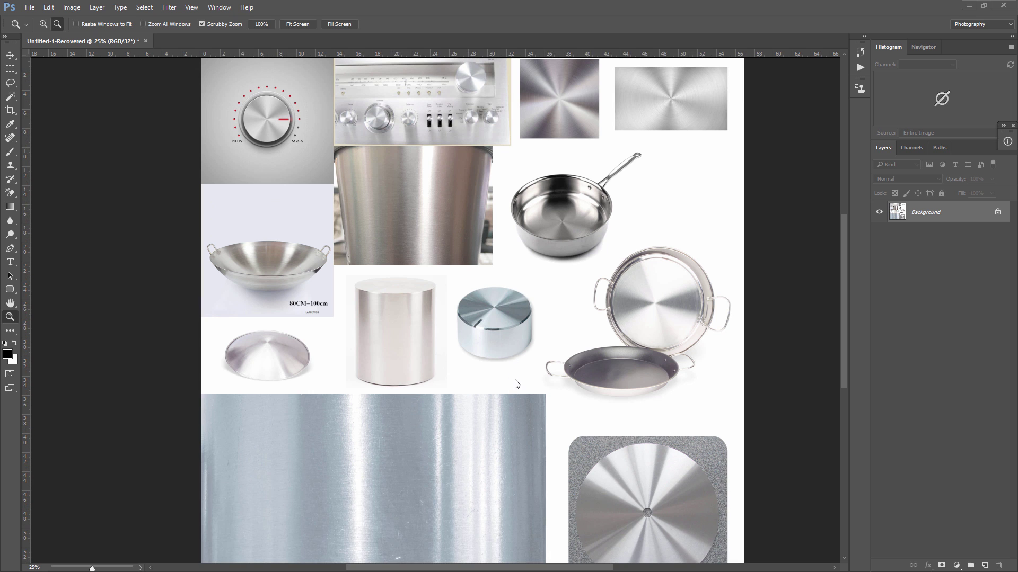
pyautogui.scroll(1, 518, 385)
pyautogui.scroll(3, 517, 385)
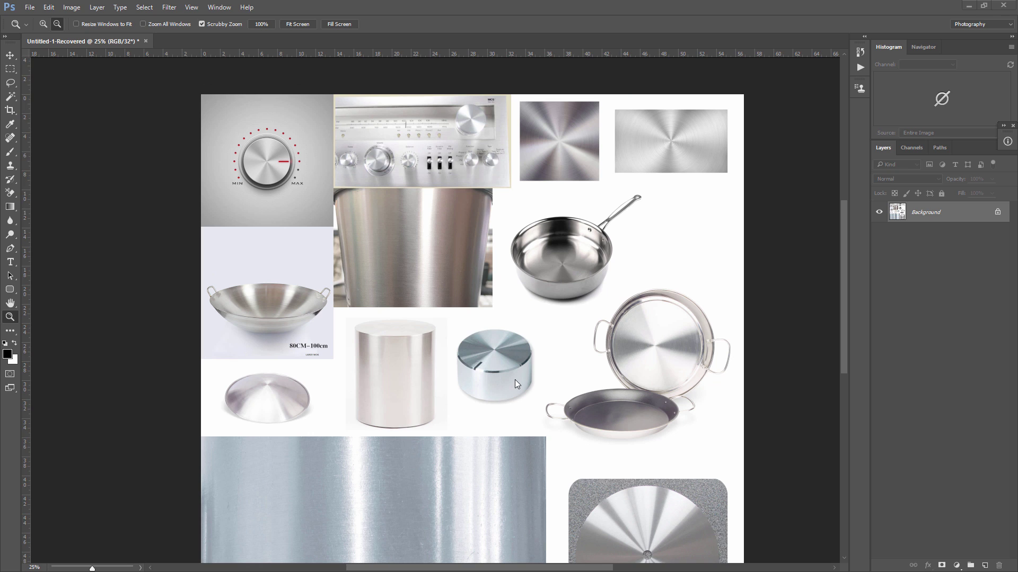
pyautogui.scroll(3, 514, 380)
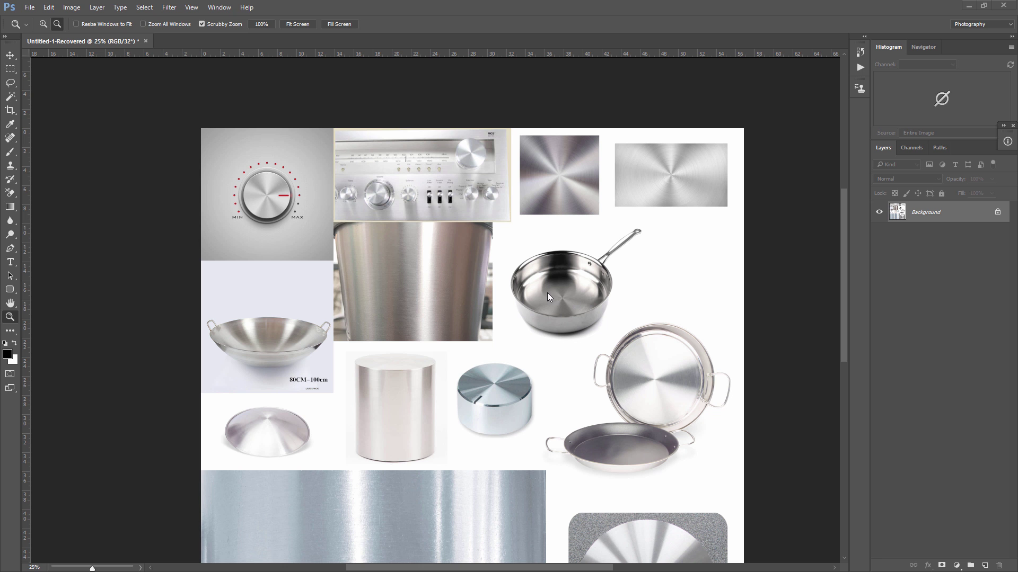
# - Examine the brushed grain and highlights up close on the steel pot, the cylinder and the blue-grey knob
pyautogui.moveTo(355, 346); pyautogui.dragTo(427, 239)
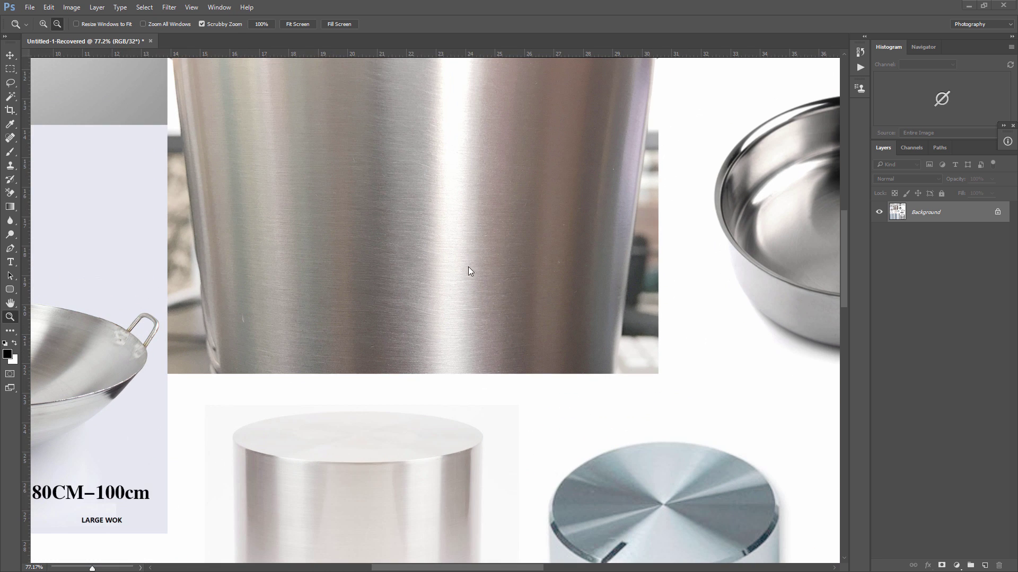
pyautogui.scroll(5, 444, 350)
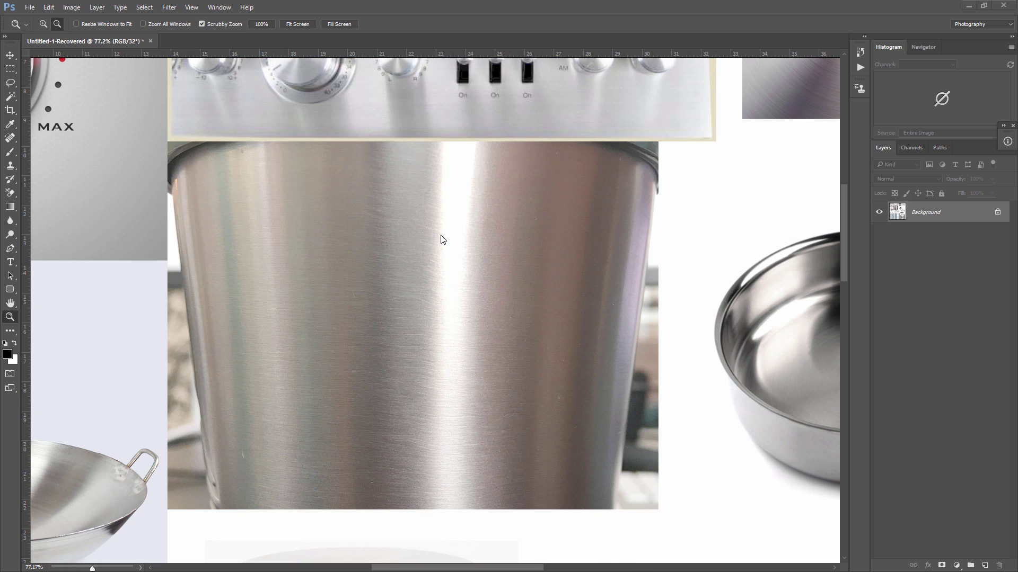
pyautogui.scroll(2, 477, 234)
pyautogui.scroll(-10, 465, 323)
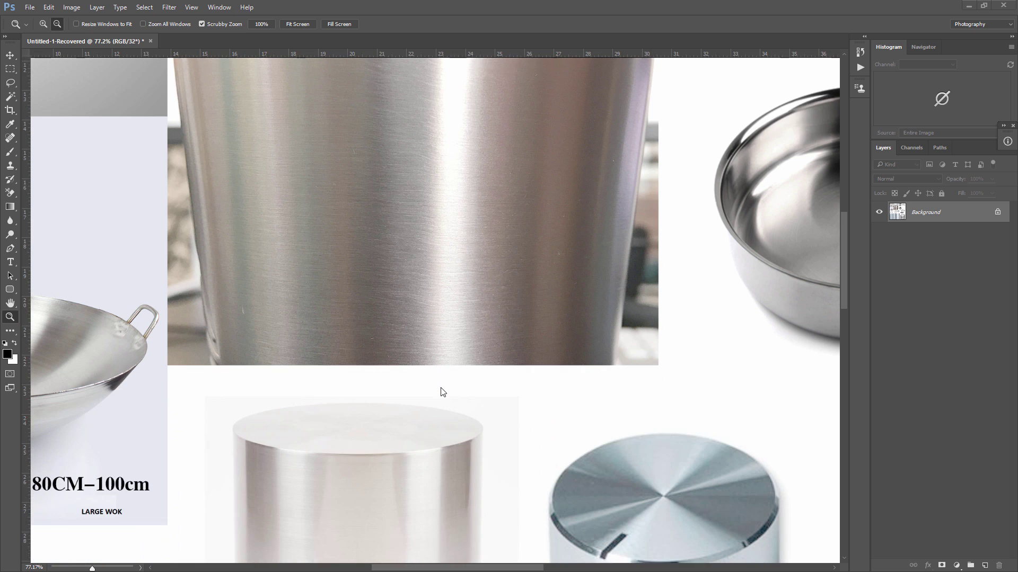
pyautogui.scroll(-3, 441, 387)
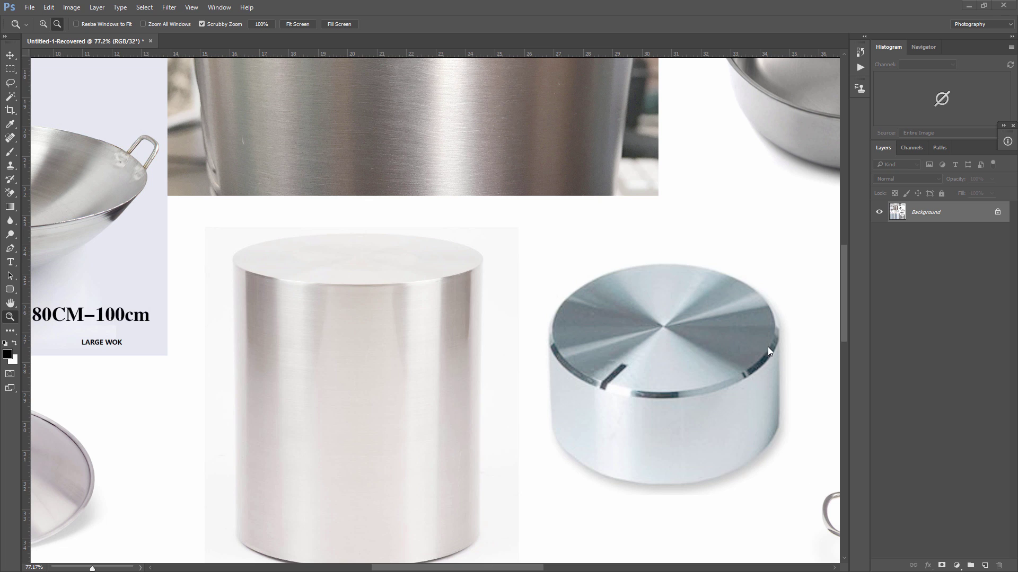
pyautogui.keyDown('alt'); pyautogui.click(613, 383); pyautogui.keyUp('alt')
pyautogui.moveTo(612, 383); pyautogui.dragTo(659, 345)
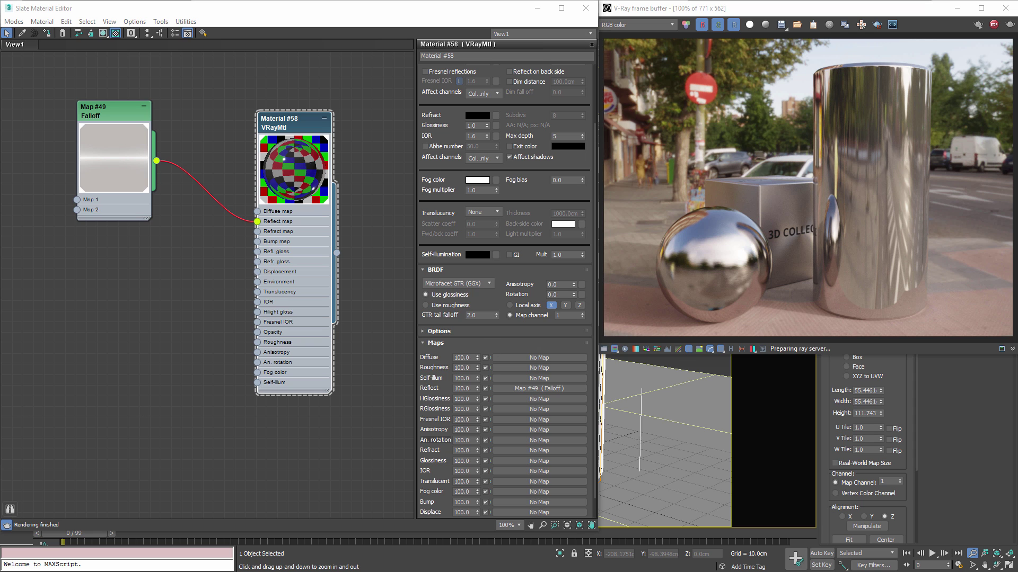
# - Switch to 3ds Max, add 3DCollective_TexturePack01_Rayones_0028B_8K.jpg to the Slate Material Editor as a Bitmap node, and open its parameters
pyautogui.hotkey('alt', 'Tab')
pyautogui.moveTo(446, 54); pyautogui.dragTo(97, 272)
pyautogui.doubleClick(97, 271)
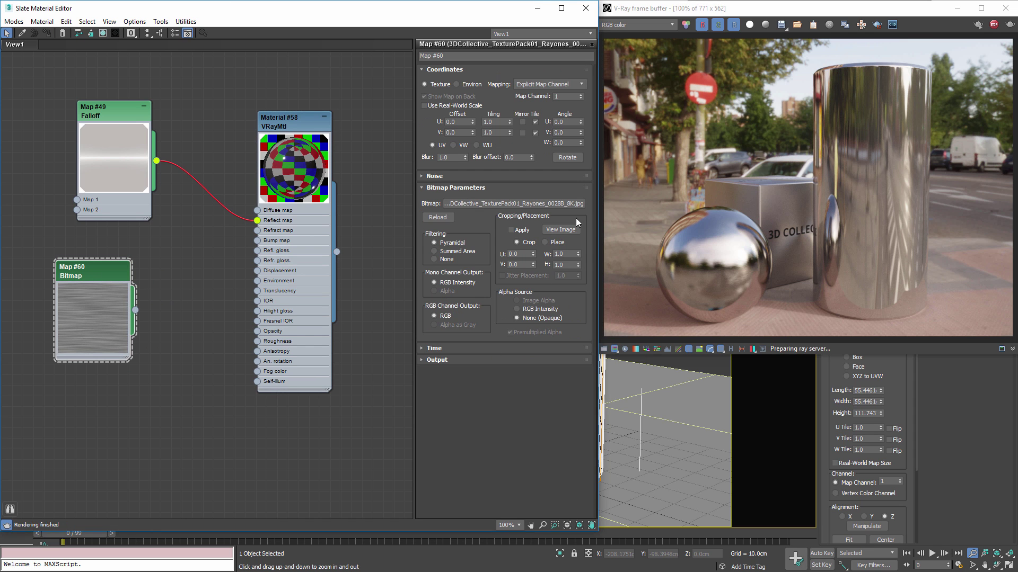
# - View the scratch bitmap's image at a large size, close it, and set the bitmap's filtering to None
pyautogui.click(561, 230)
pyautogui.moveTo(207, 103); pyautogui.dragTo(438, 67)
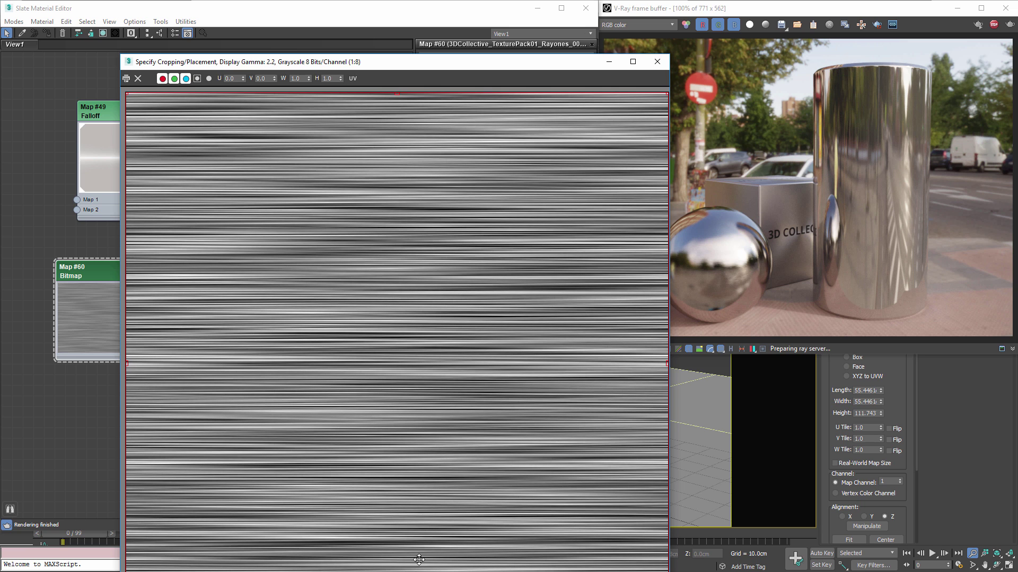
pyautogui.moveTo(404, 68); pyautogui.dragTo(401, 43)
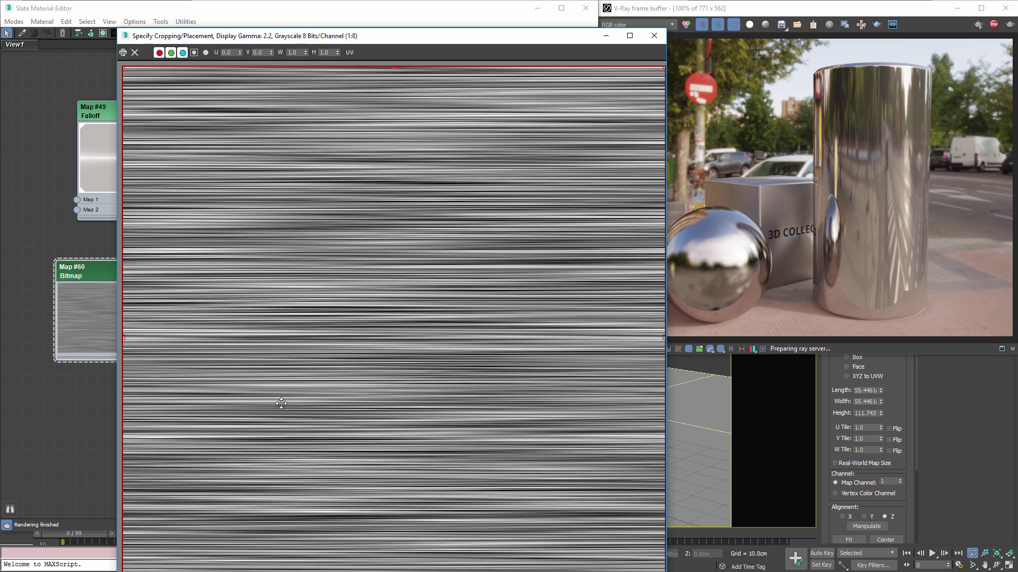
pyautogui.click(660, 40)
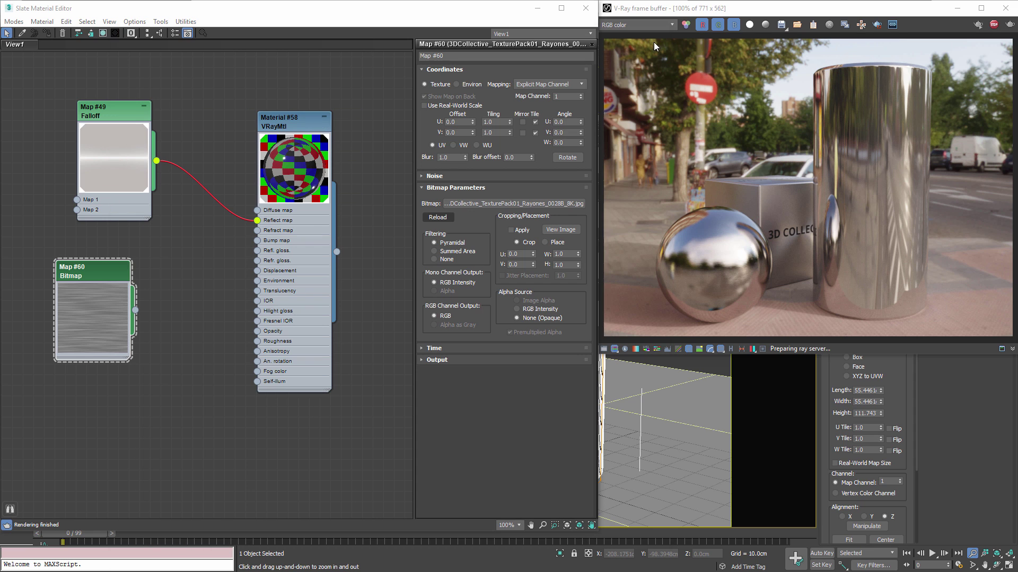
pyautogui.click(446, 260)
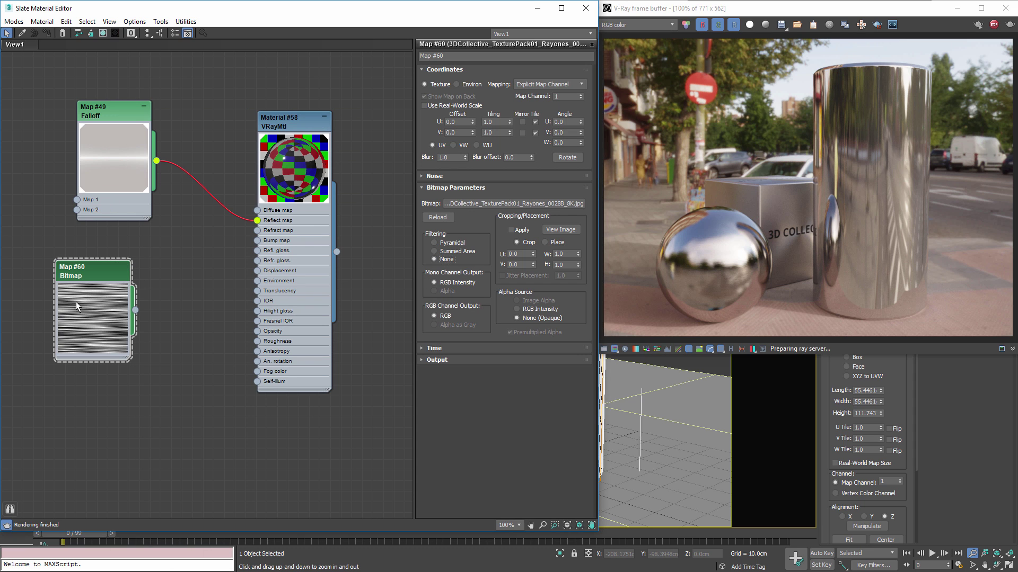
# - Add a VRayColor2Bump map fed by the scratch bitmap and connect it to the Bump map input of Material #58
pyautogui.moveTo(75, 301); pyautogui.dragTo(22, 312)
pyautogui.rightClick(168, 323)
pyautogui.moveTo(216, 368)
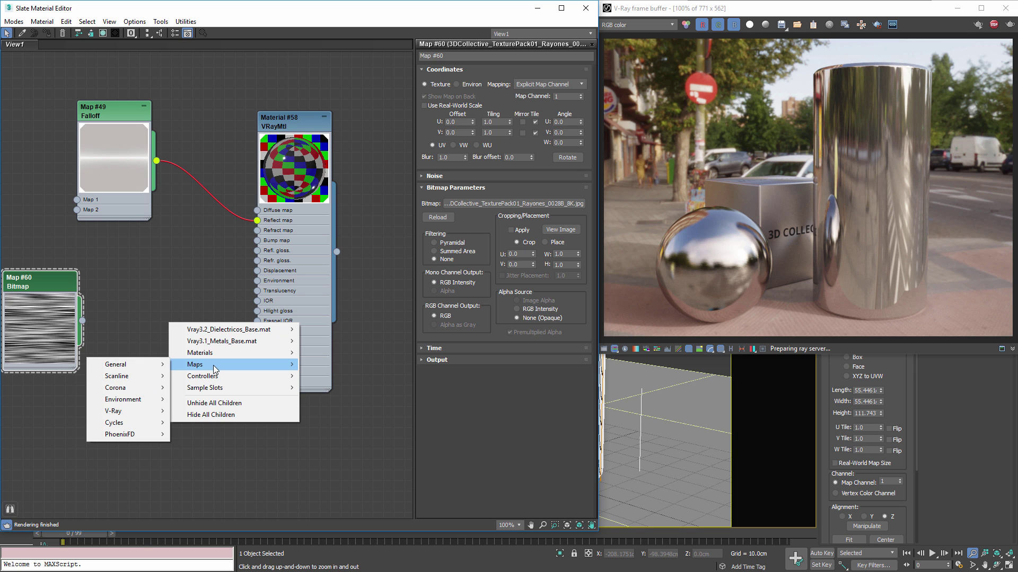
pyautogui.moveTo(135, 410)
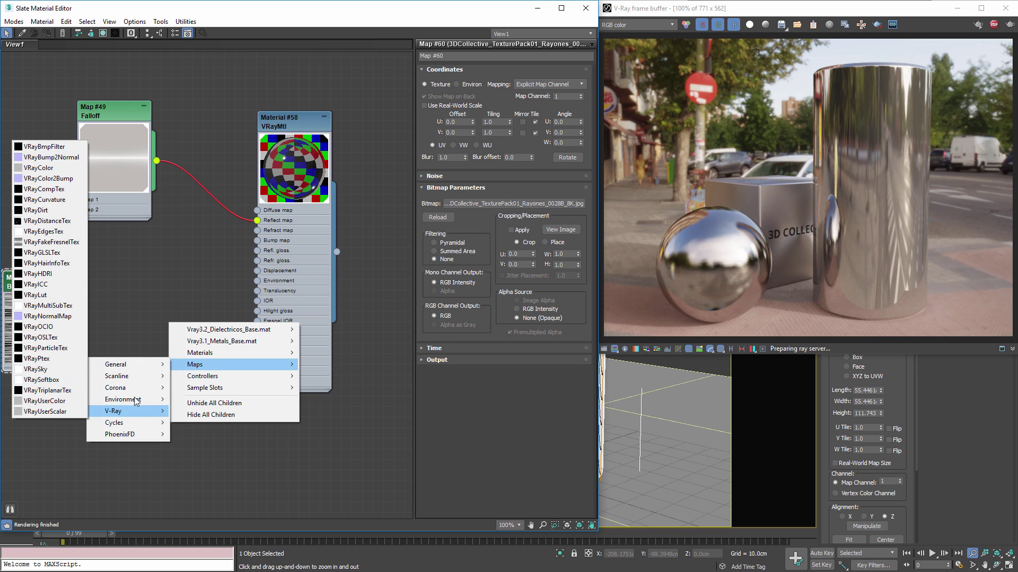
pyautogui.click(53, 168)
pyautogui.moveTo(82, 321); pyautogui.dragTo(130, 339)
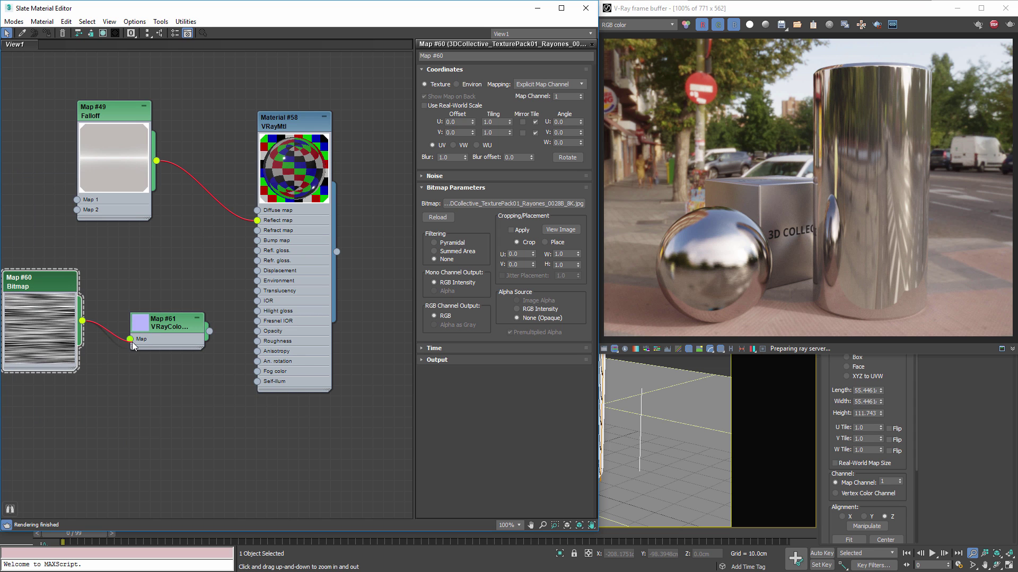
pyautogui.moveTo(210, 332); pyautogui.dragTo(258, 241)
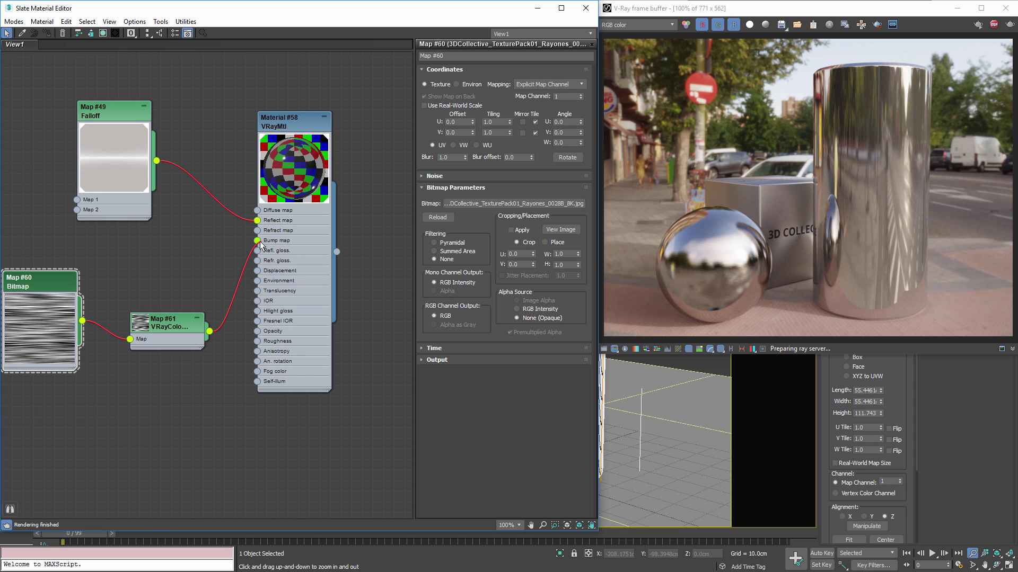
# - Set the VRayColor2Bump height to 0.02 cm and move the bitmap node closer to it
pyautogui.doubleClick(309, 127)
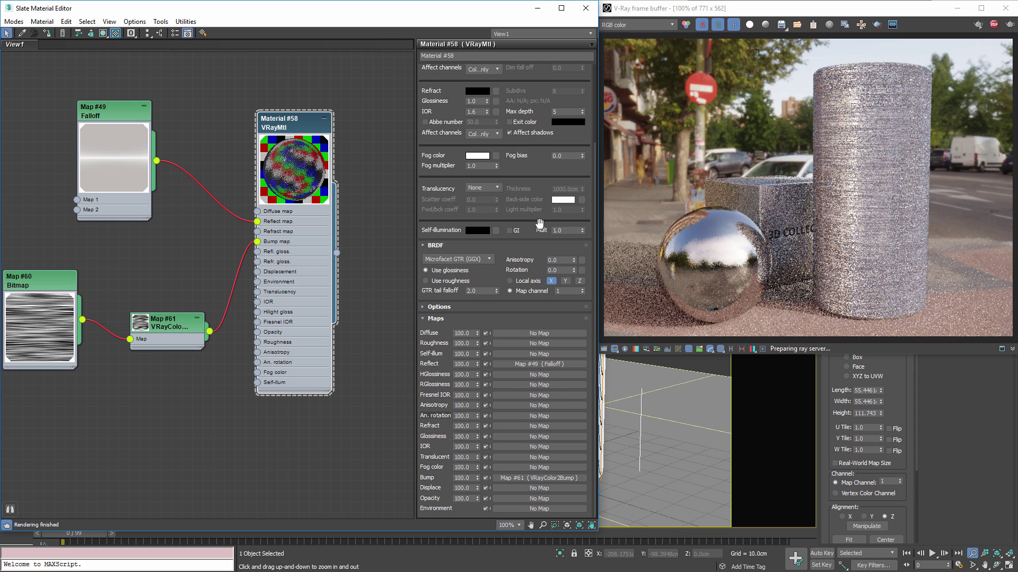
pyautogui.doubleClick(171, 328)
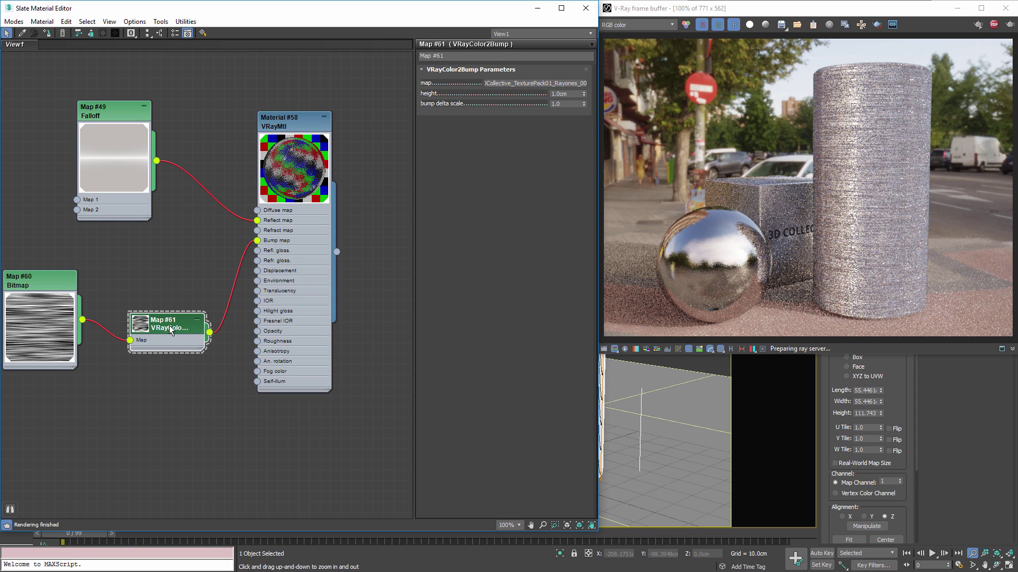
pyautogui.doubleClick(564, 94)
pyautogui.write('0.0')
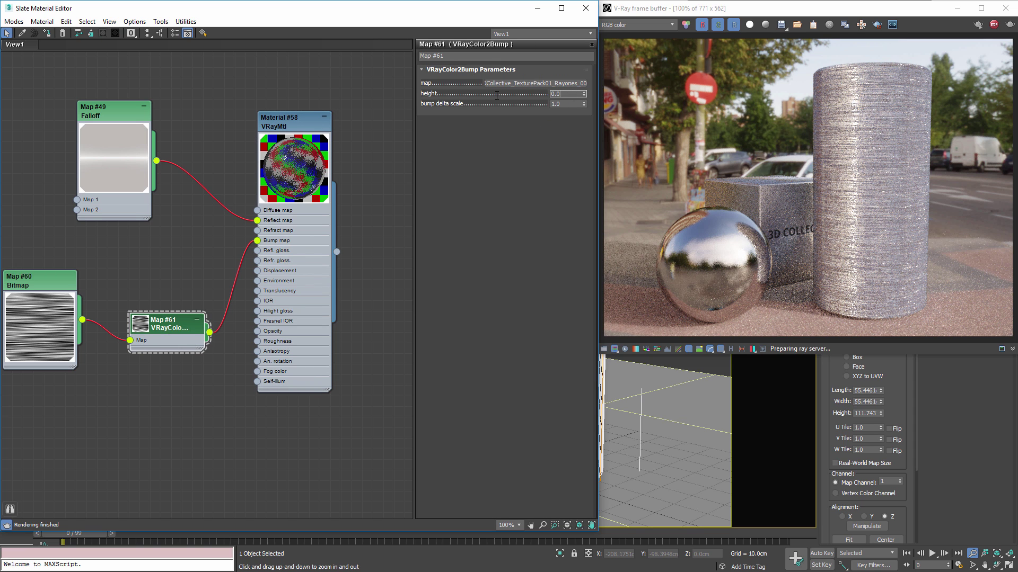
pyautogui.write('2')
pyautogui.press('Return')
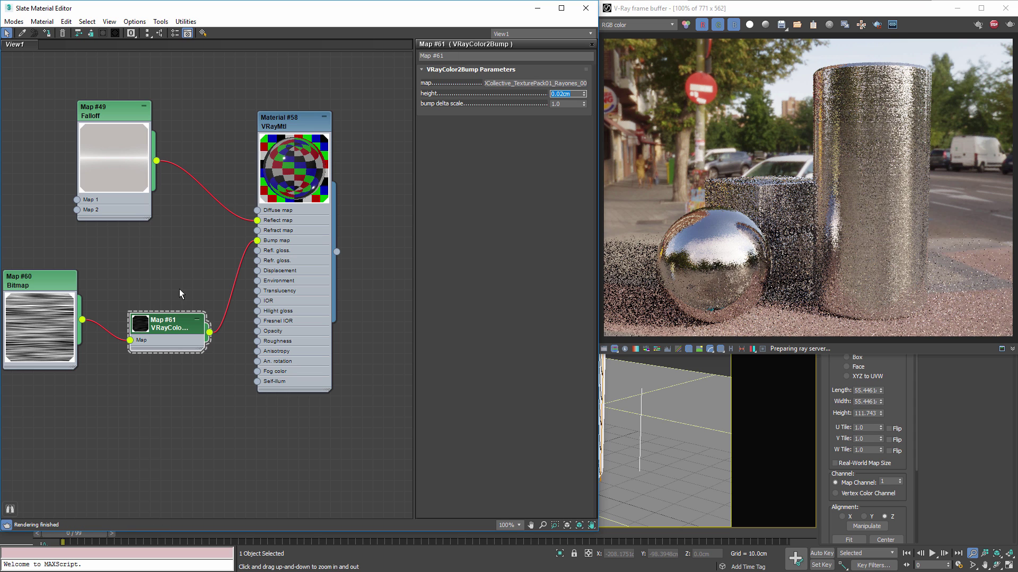
pyautogui.moveTo(39, 298); pyautogui.dragTo(61, 309)
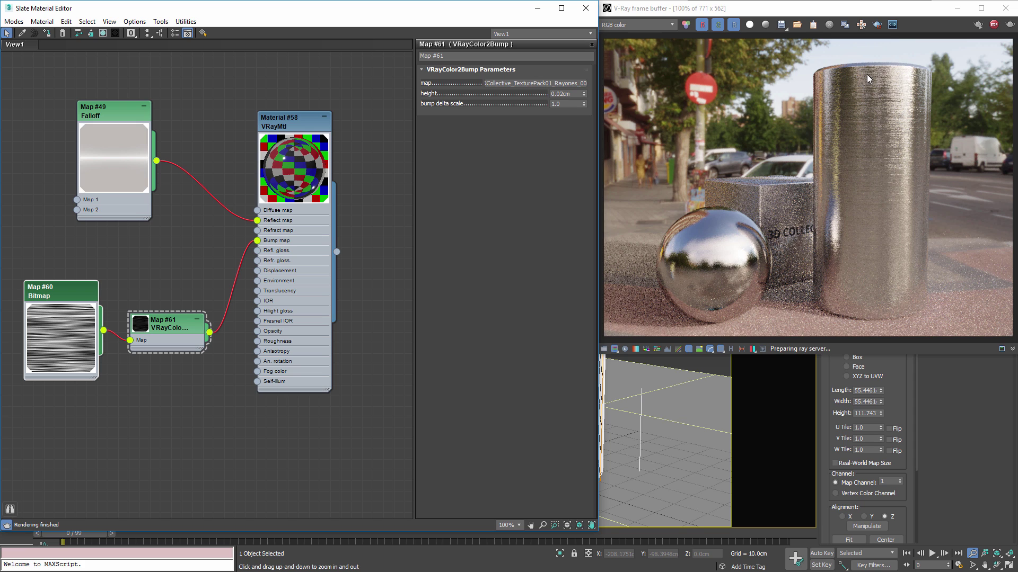
# - Restrict the V-Ray render to a region drawn around the tall cylinder
pyautogui.click(876, 24)
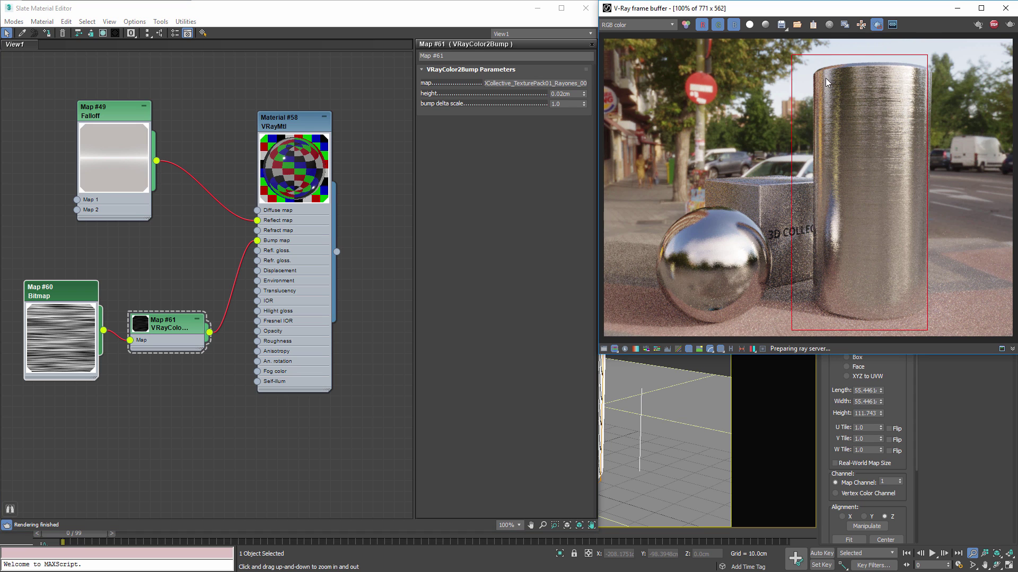
pyautogui.moveTo(807, 62); pyautogui.dragTo(936, 323)
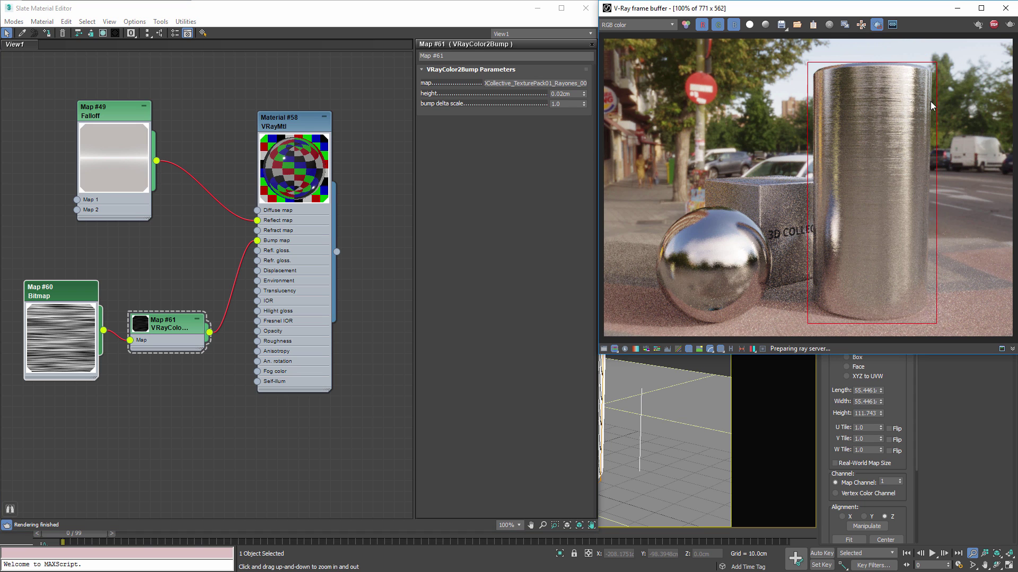
# - Inspect the rendered scratch bump on the cylinder up close, comparing it with the full view
pyautogui.scroll(1, 930, 101)
pyautogui.moveTo(893, 90); pyautogui.dragTo(802, 141, button='middle')
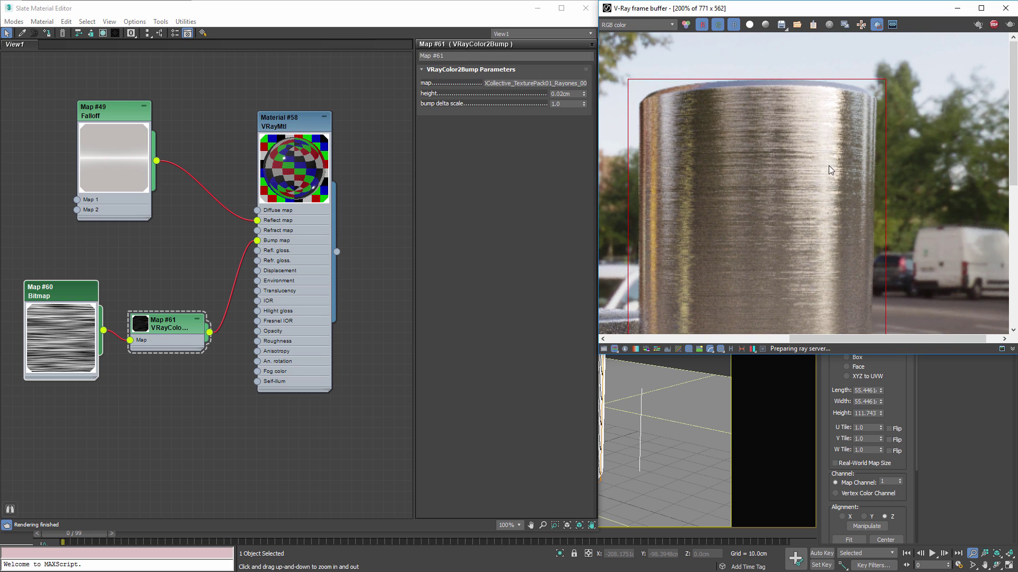
pyautogui.scroll(-1, 858, 169)
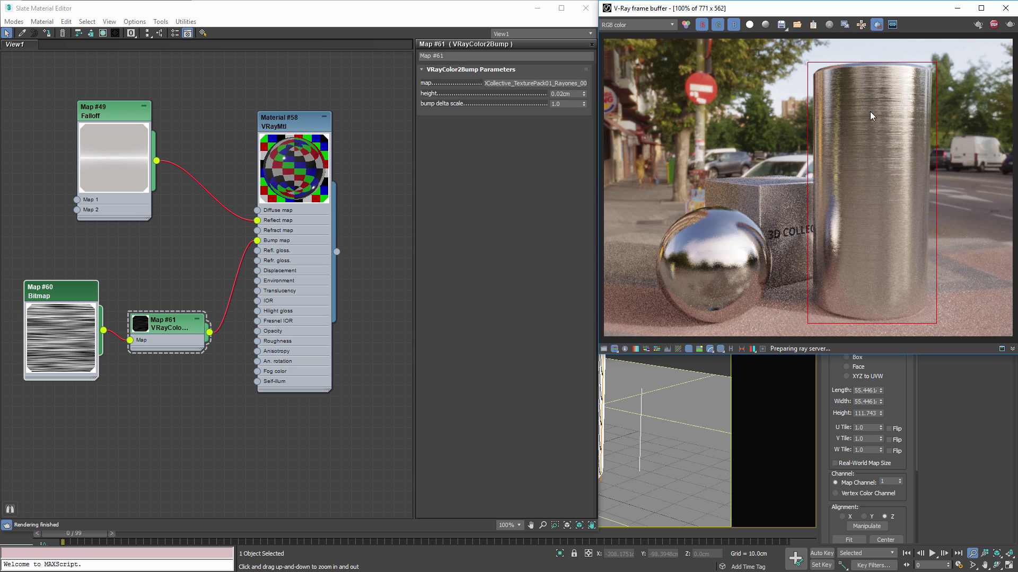
pyautogui.scroll(1, 872, 105)
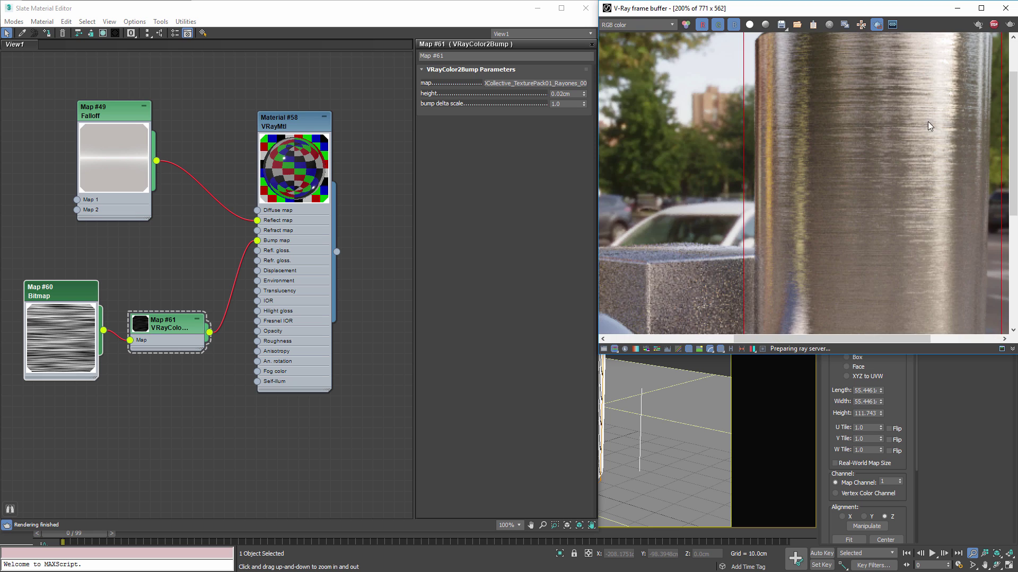
pyautogui.moveTo(927, 122); pyautogui.dragTo(860, 184, button='middle')
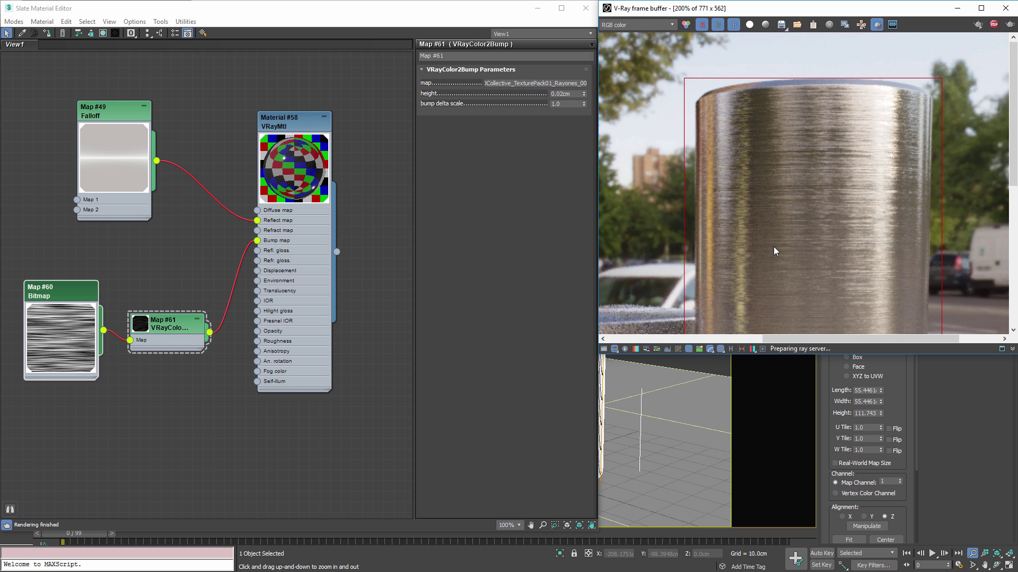
pyautogui.scroll(-1, 771, 202)
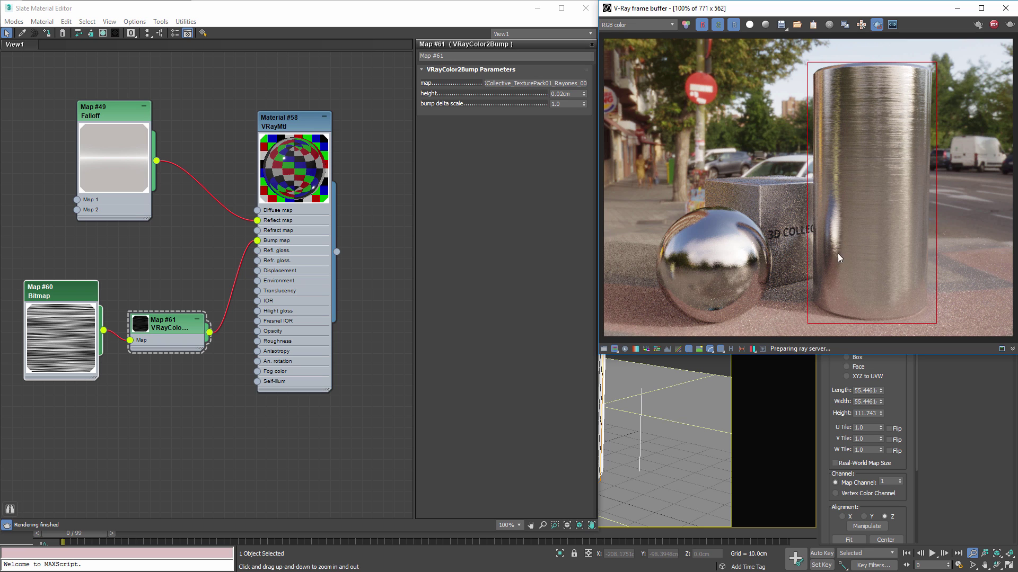
pyautogui.scroll(1, 838, 253)
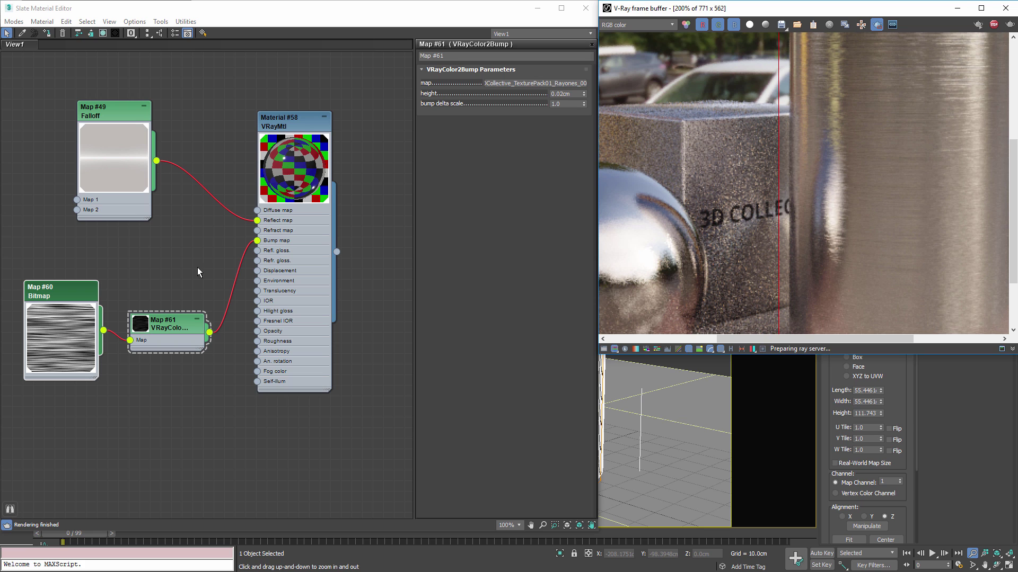
# - Disable the bump map of Material #58 and re-enable it to compare the cylinder's render
pyautogui.click(293, 121)
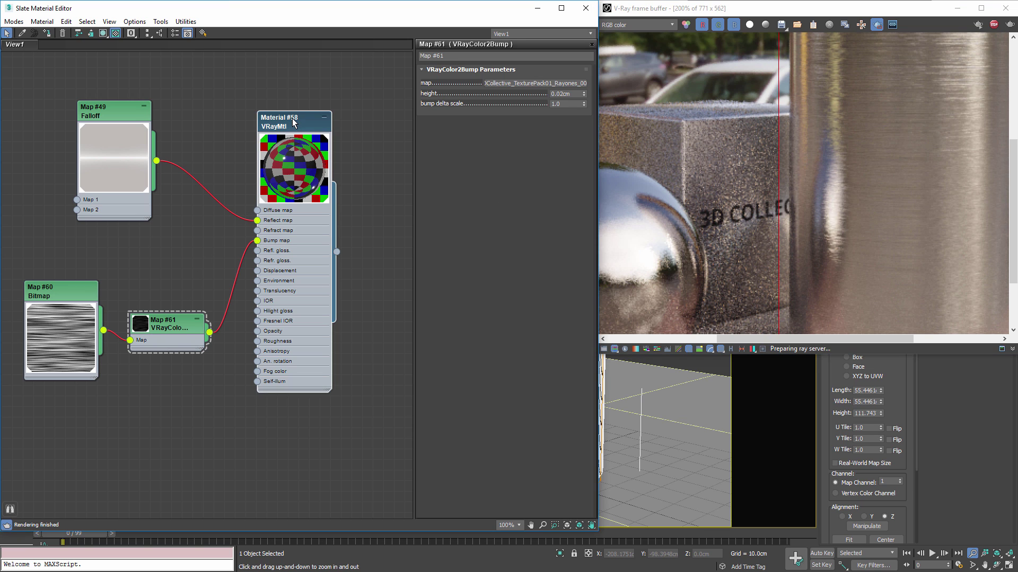
pyautogui.doubleClick(292, 121)
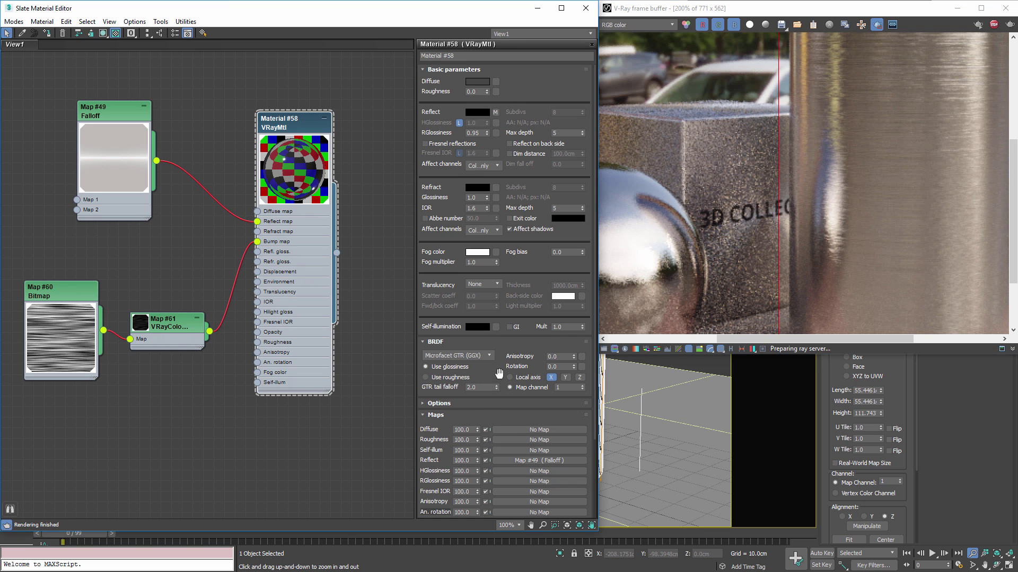
pyautogui.scroll(-3, 499, 374)
pyautogui.click(486, 478)
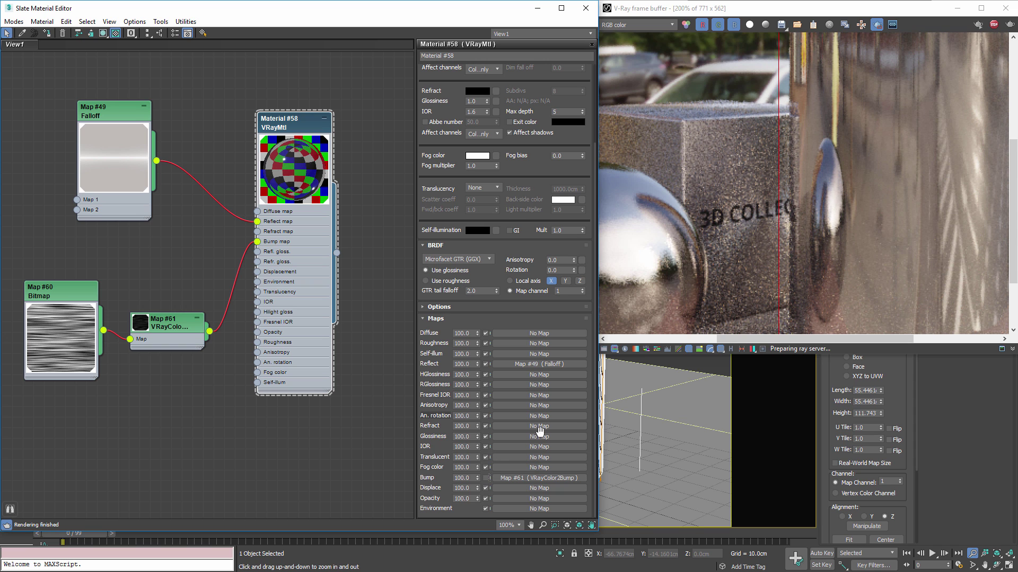
pyautogui.click(486, 479)
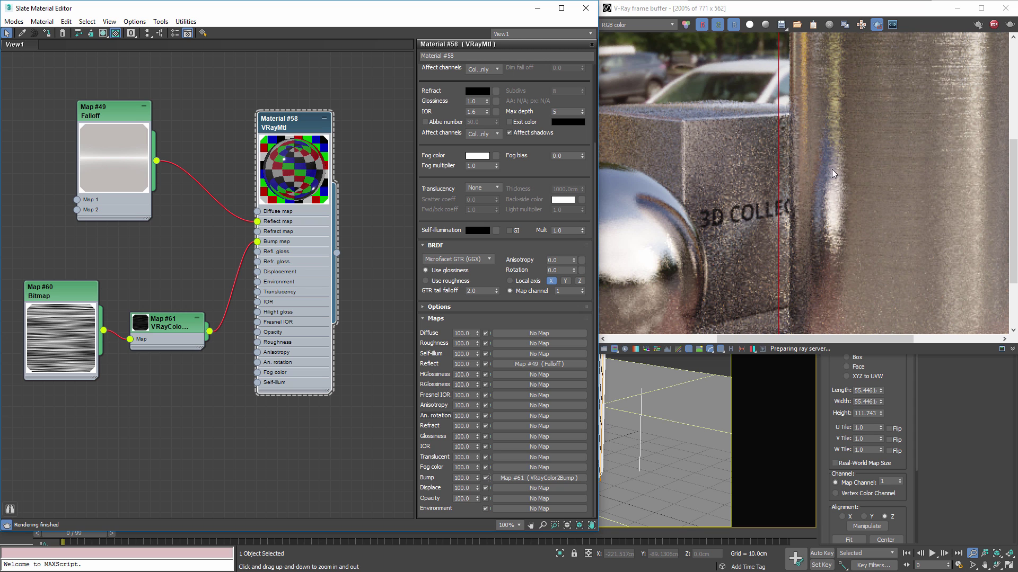
# - Examine the horizontal scratches on the rendered cylinder in the full view and up close near its upper end
pyautogui.scroll(-2, 841, 202)
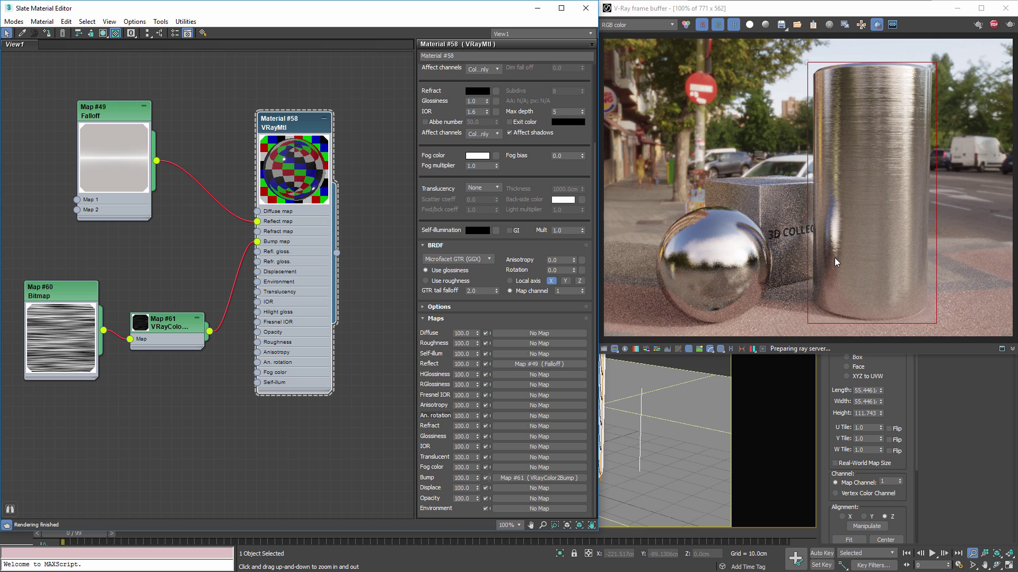
pyautogui.moveTo(47, 291)
pyautogui.mouseDown()
pyautogui.moveTo(48, 269)
pyautogui.moveTo(26, 276)
pyautogui.moveTo(36, 291)
pyautogui.mouseUp()
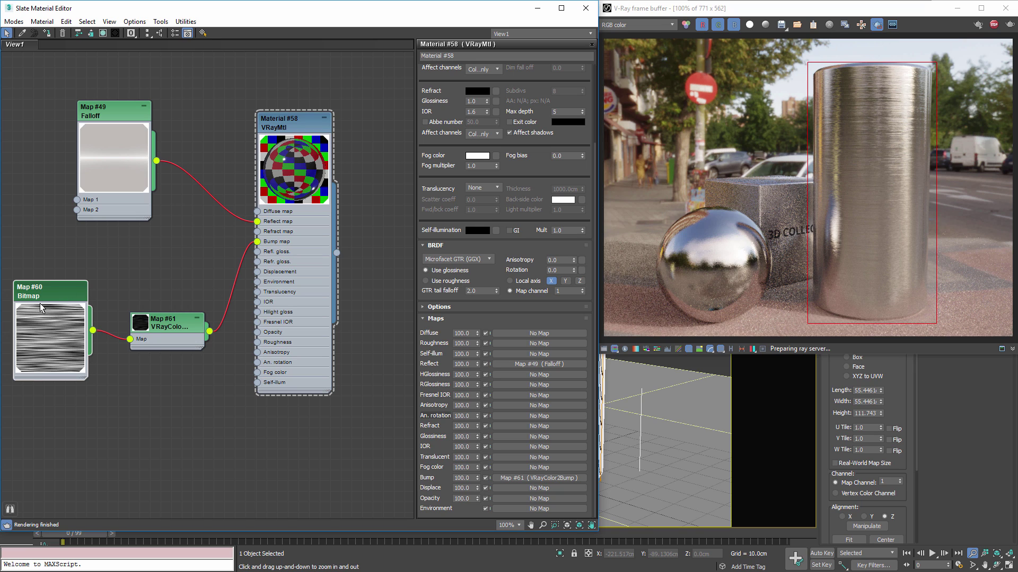
pyautogui.moveTo(46, 293)
pyautogui.mouseDown()
pyautogui.moveTo(68, 295)
pyautogui.moveTo(52, 292)
pyautogui.mouseUp()
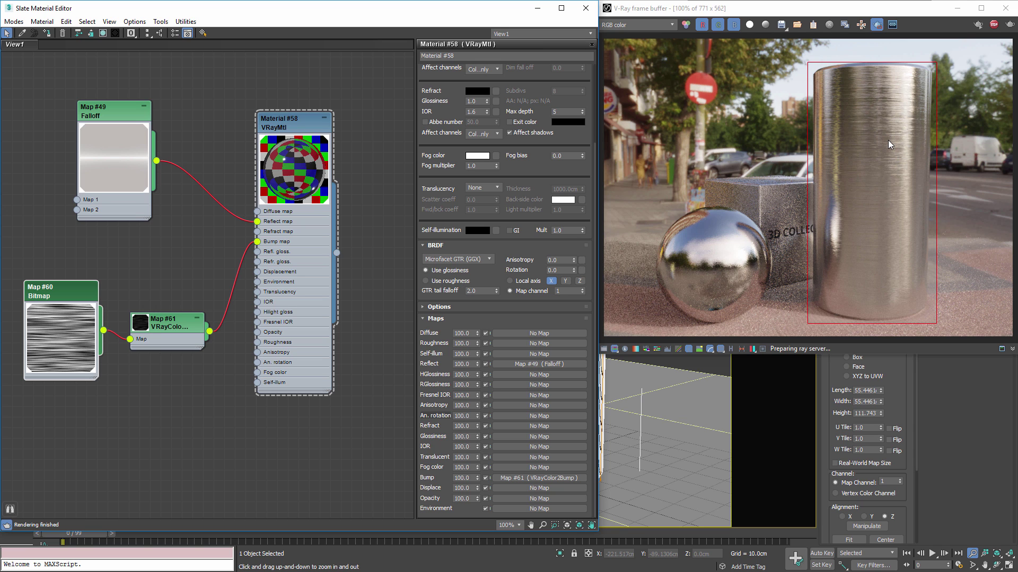
pyautogui.scroll(3, 895, 136)
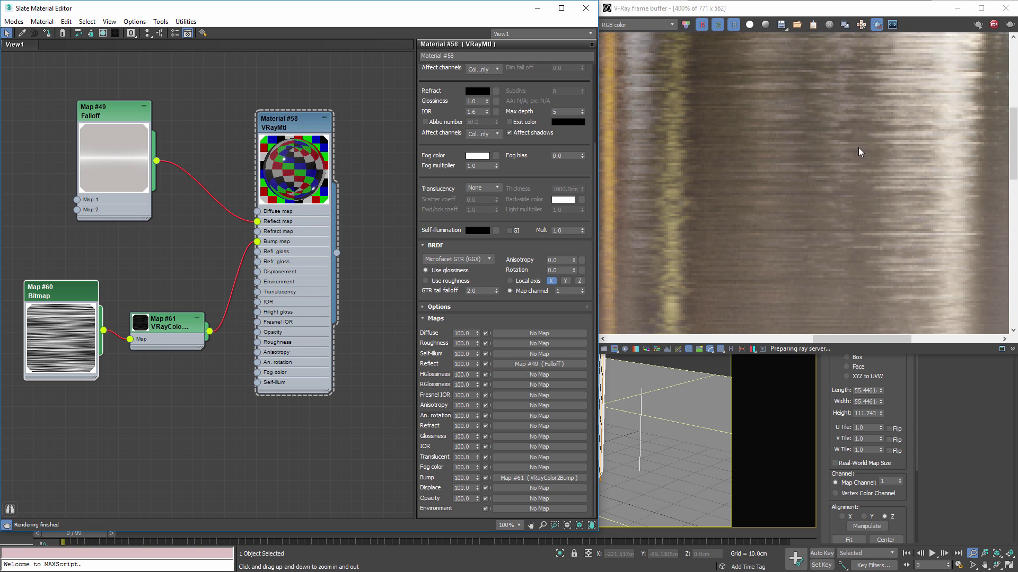
pyautogui.scroll(-3, 849, 219)
pyautogui.scroll(3, 765, 192)
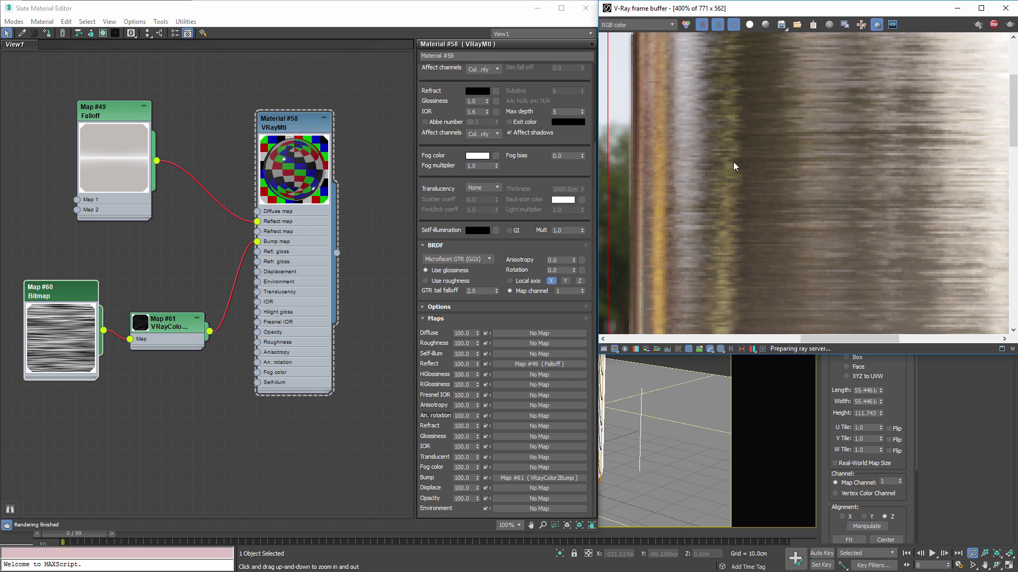
pyautogui.scroll(-1, 734, 166)
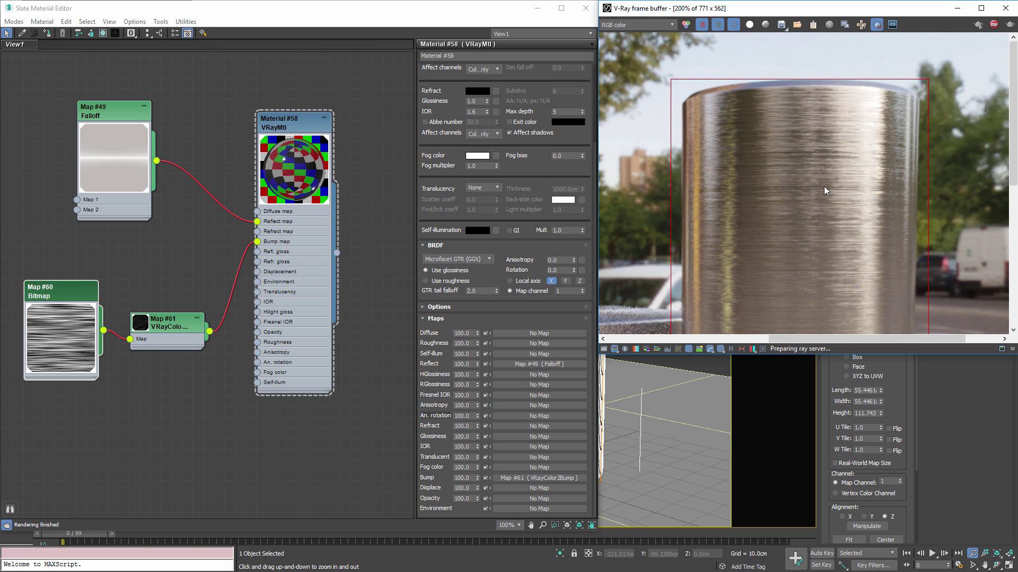
# - Set the V tiling of the scratch bitmap to 2.0
pyautogui.doubleClick(56, 291)
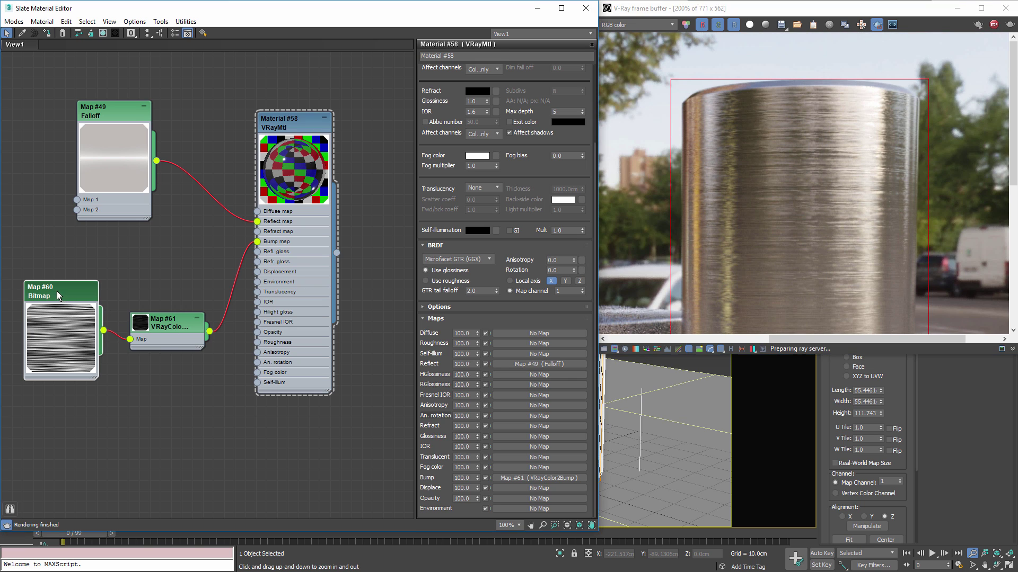
pyautogui.moveTo(68, 292); pyautogui.dragTo(57, 293)
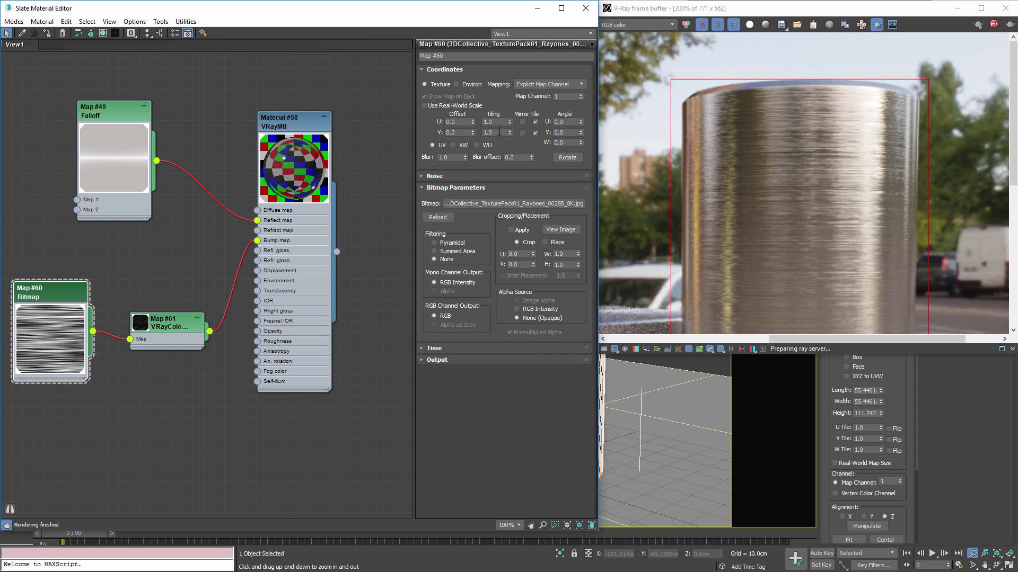
pyautogui.write('2')
pyautogui.press('Return')
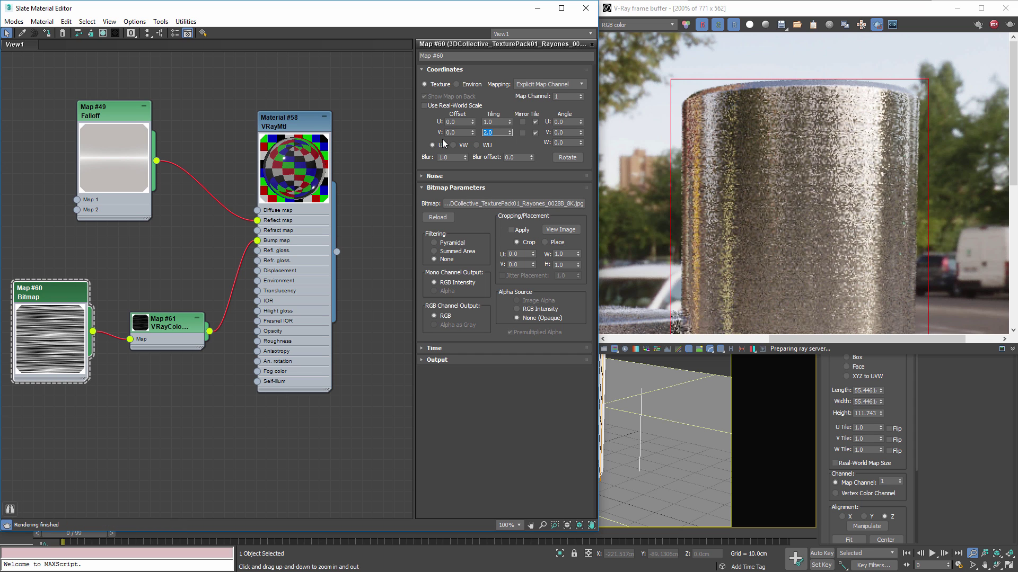
# - Check the denser scratches on the rendered cylinder and set the scratch bitmap's W angle to 90
pyautogui.scroll(-2, 863, 196)
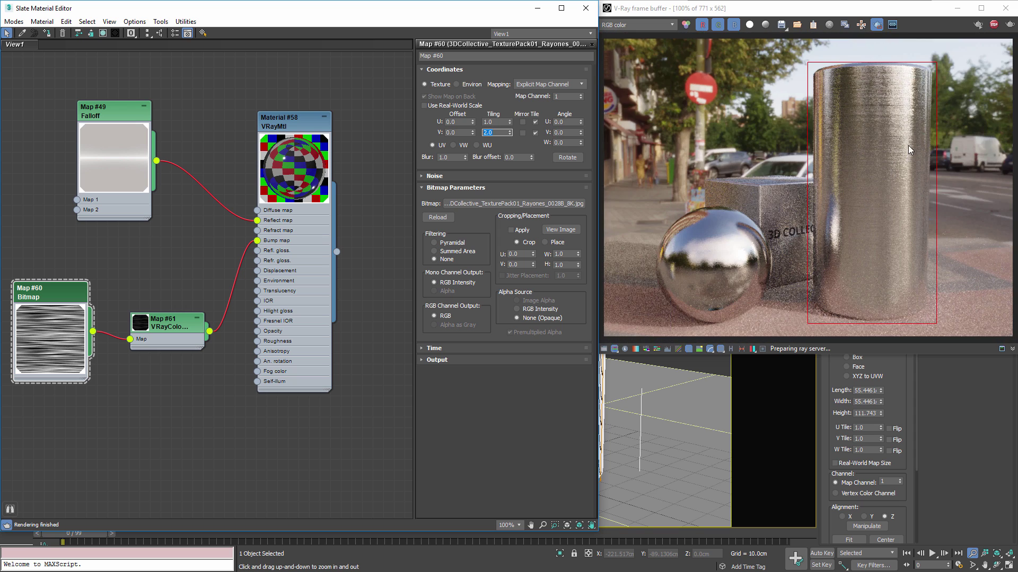
pyautogui.scroll(2, 908, 145)
pyautogui.scroll(-1, 894, 111)
pyautogui.scroll(1, 815, 118)
pyautogui.scroll(-1, 806, 190)
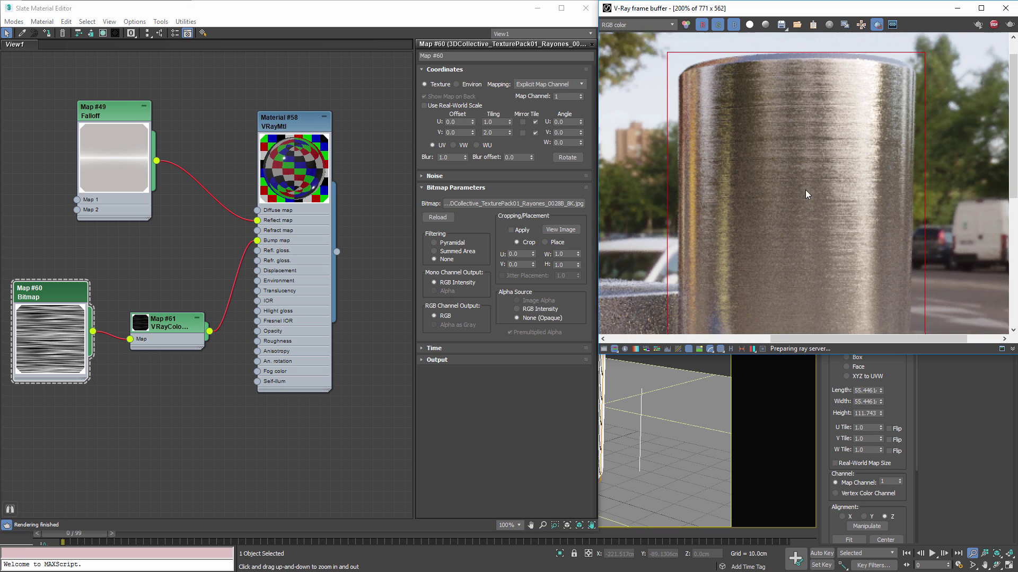
pyautogui.scroll(1, 813, 83)
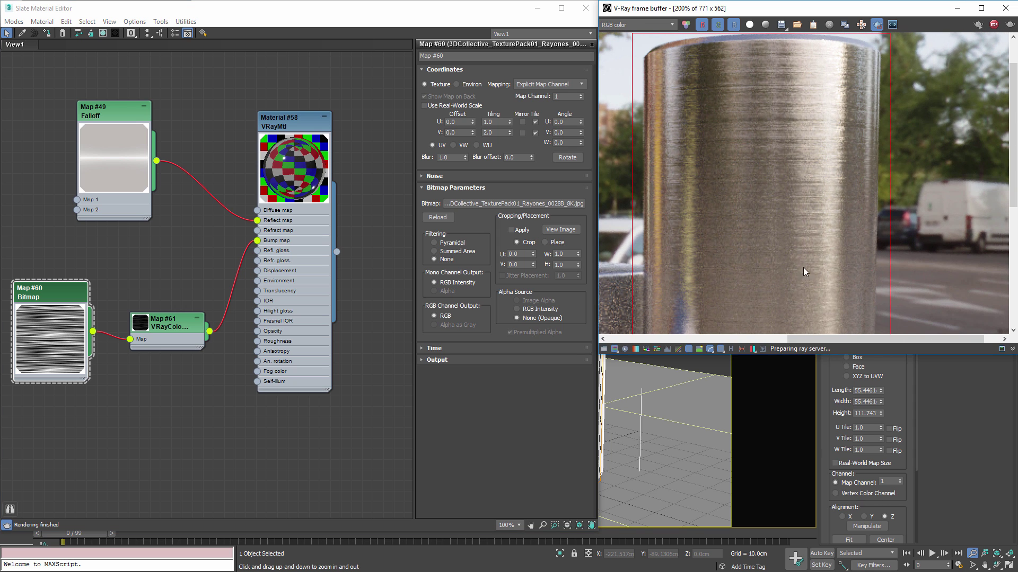
pyautogui.click(565, 142)
pyautogui.write('90')
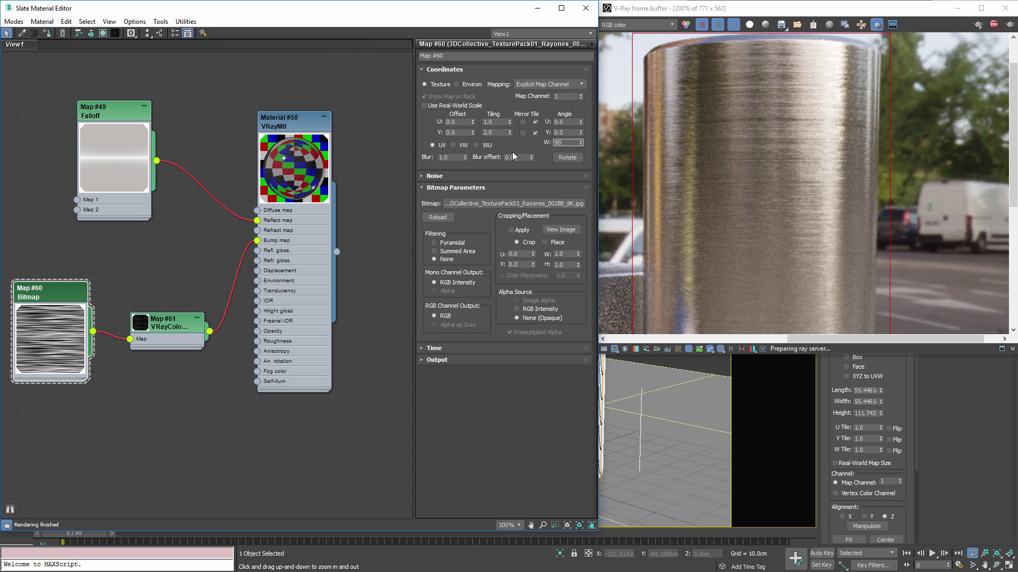
pyautogui.press('Return')
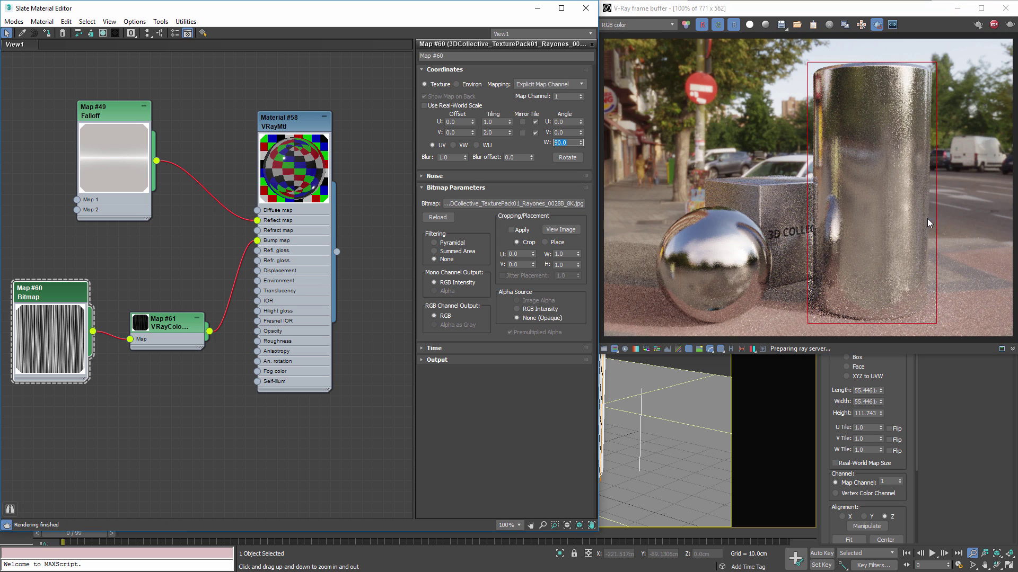
# - Set the VRayColor2Bump height to 0.05 cm and inspect the vertical scratches on the cylinder
pyautogui.scroll(1, 927, 219)
pyautogui.doubleClick(168, 324)
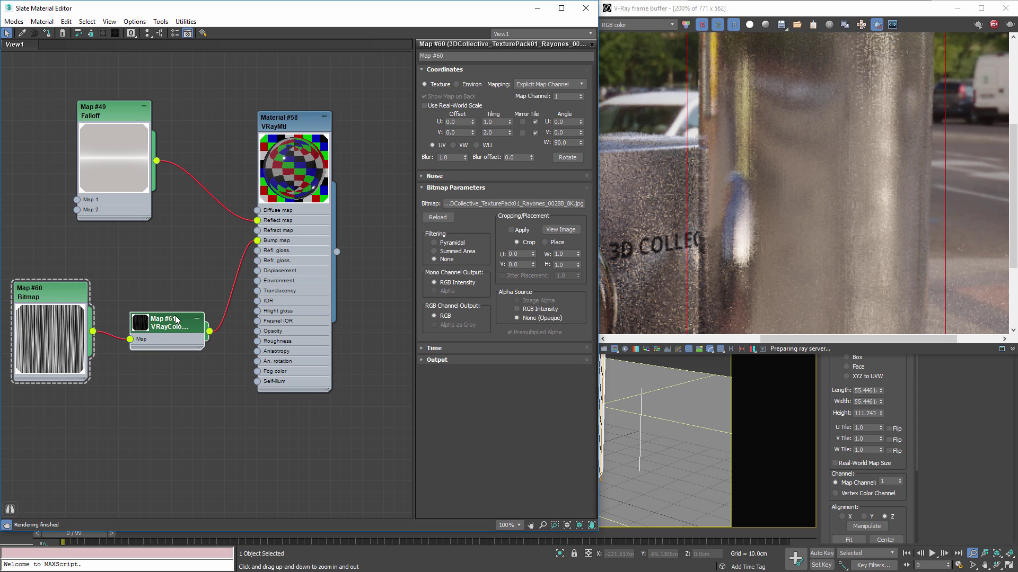
pyautogui.press('BackSpace')
pyautogui.write('5')
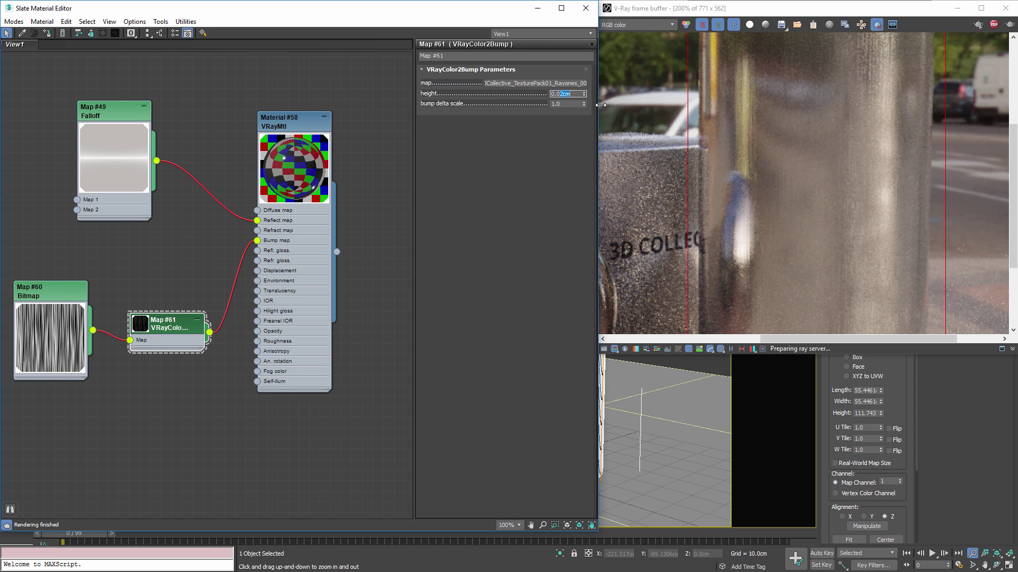
pyautogui.press('Return')
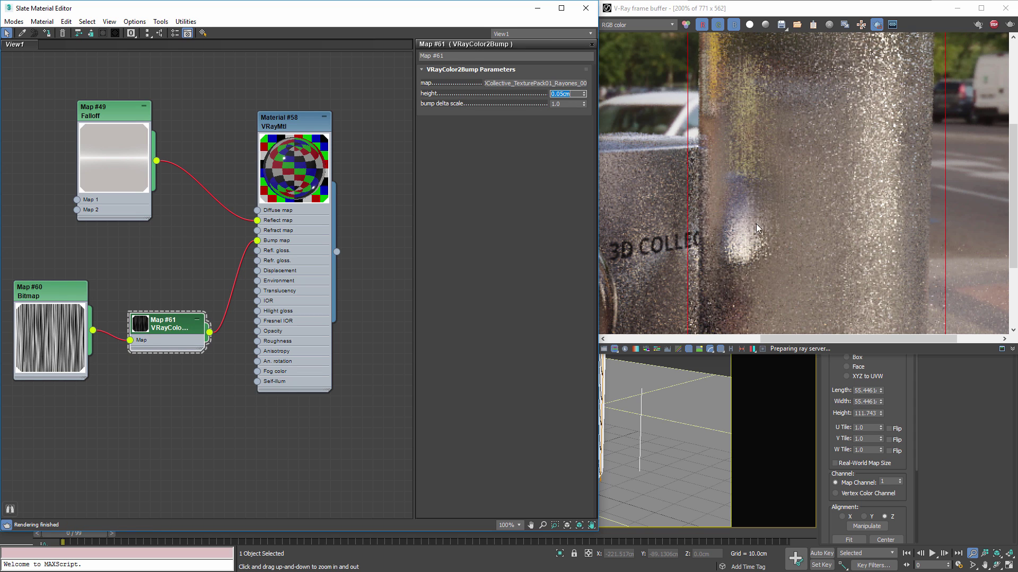
pyautogui.moveTo(756, 224); pyautogui.dragTo(733, 200, button='middle')
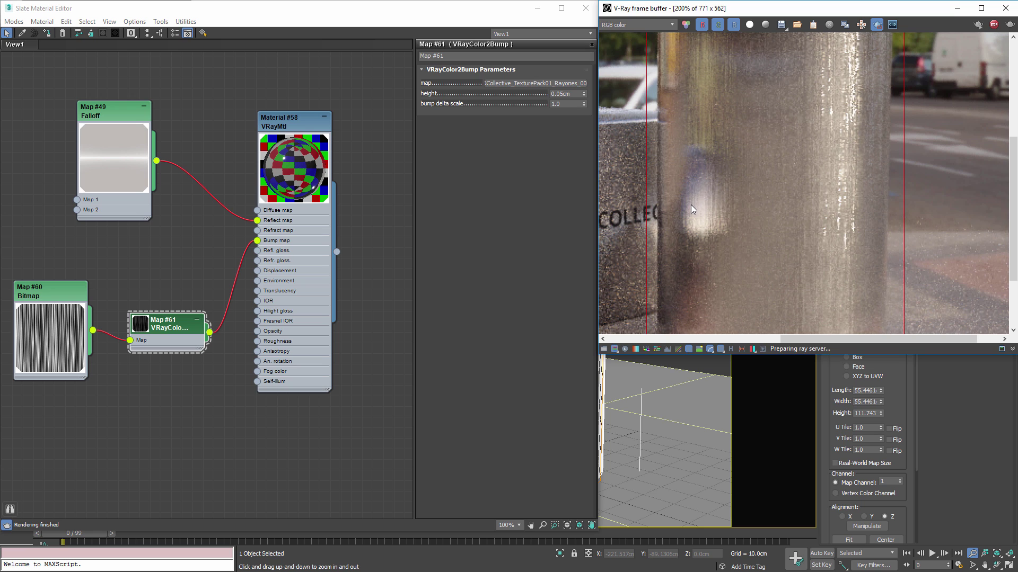
pyautogui.moveTo(691, 205)
pyautogui.mouseDown(button='middle')
pyautogui.moveTo(702, 207)
pyautogui.moveTo(683, 211)
pyautogui.moveTo(695, 204)
pyautogui.mouseUp(button='middle')
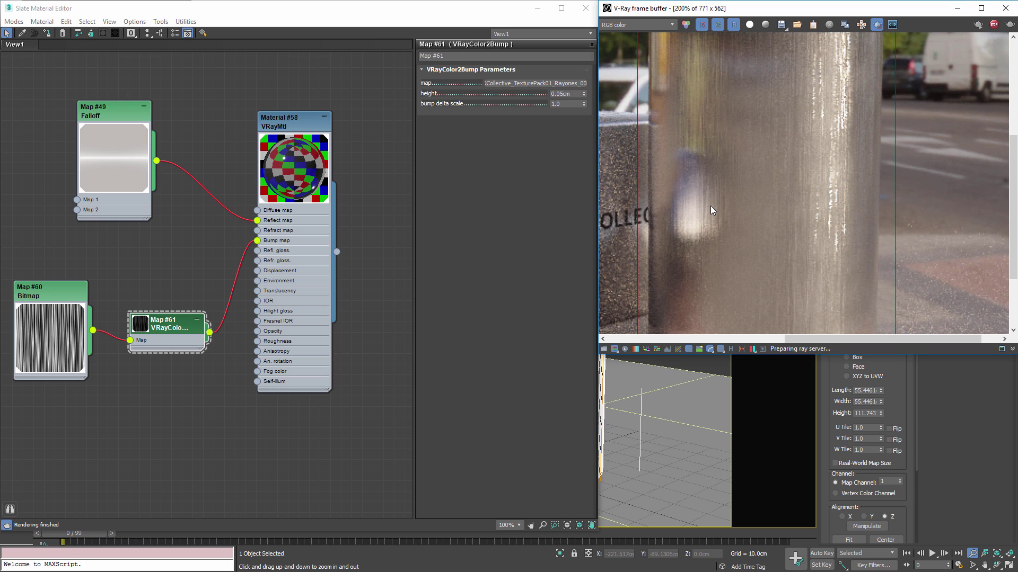
pyautogui.moveTo(736, 144); pyautogui.dragTo(756, 167, button='middle')
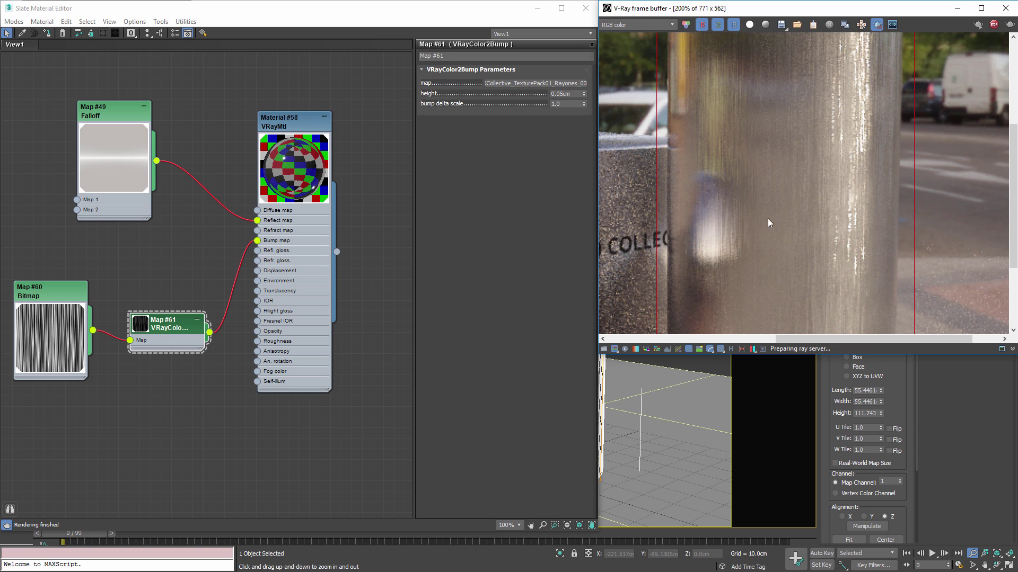
pyautogui.scroll(-2, 767, 219)
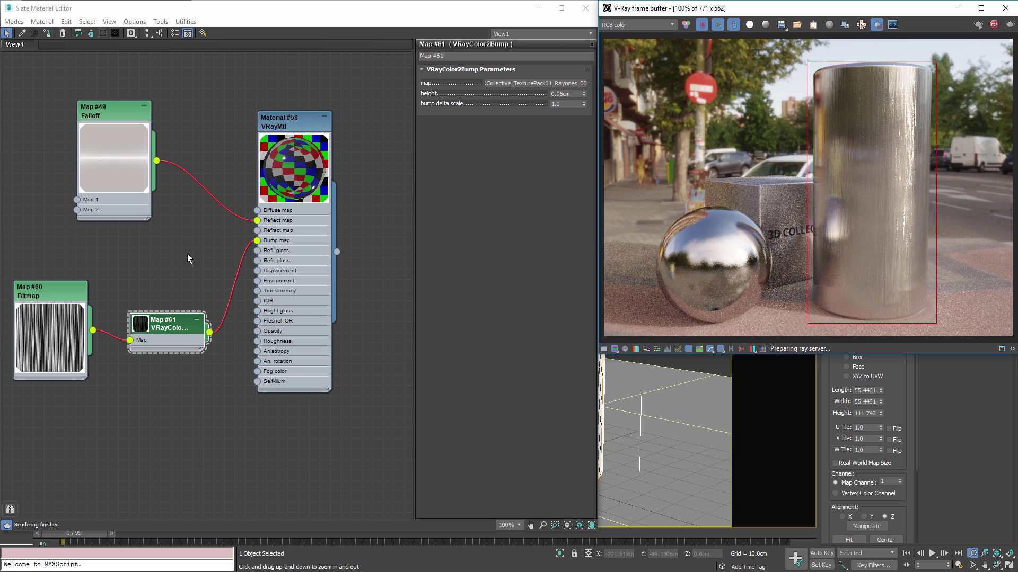
# - Move the scratch bitmap and VRayColor2Bump nodes aside and disconnect them from the Bump map input of Material #58
pyautogui.moveTo(167, 331); pyautogui.dragTo(144, 309)
pyautogui.moveTo(154, 400); pyautogui.dragTo(66, 309)
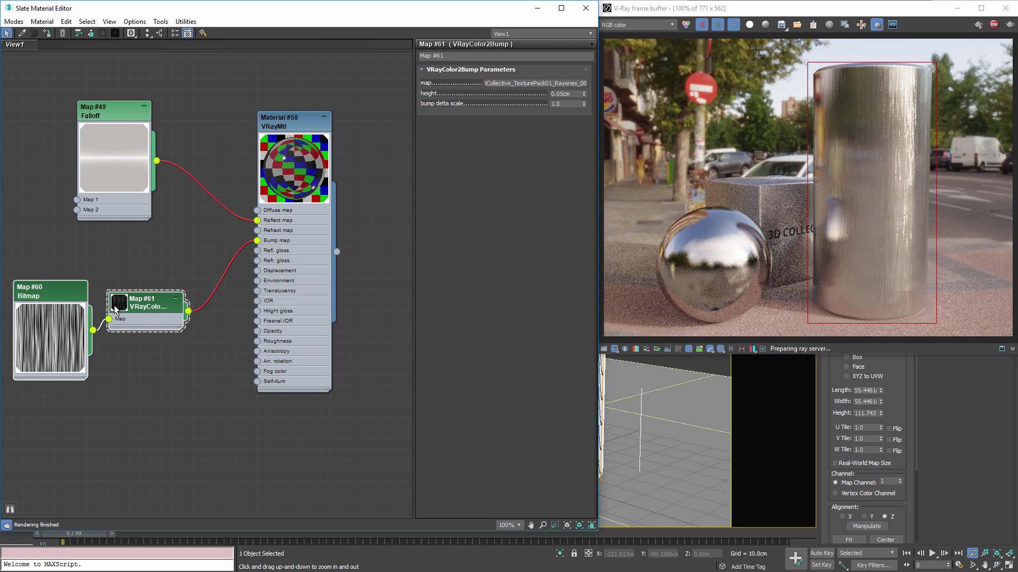
pyautogui.moveTo(155, 299); pyautogui.dragTo(136, 314)
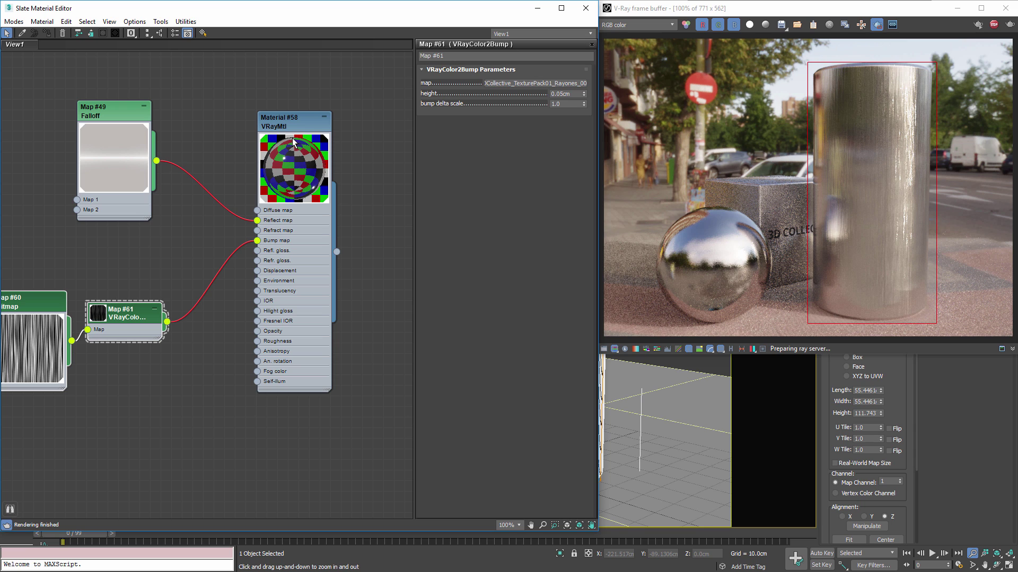
pyautogui.click(213, 291)
pyautogui.press('Delete')
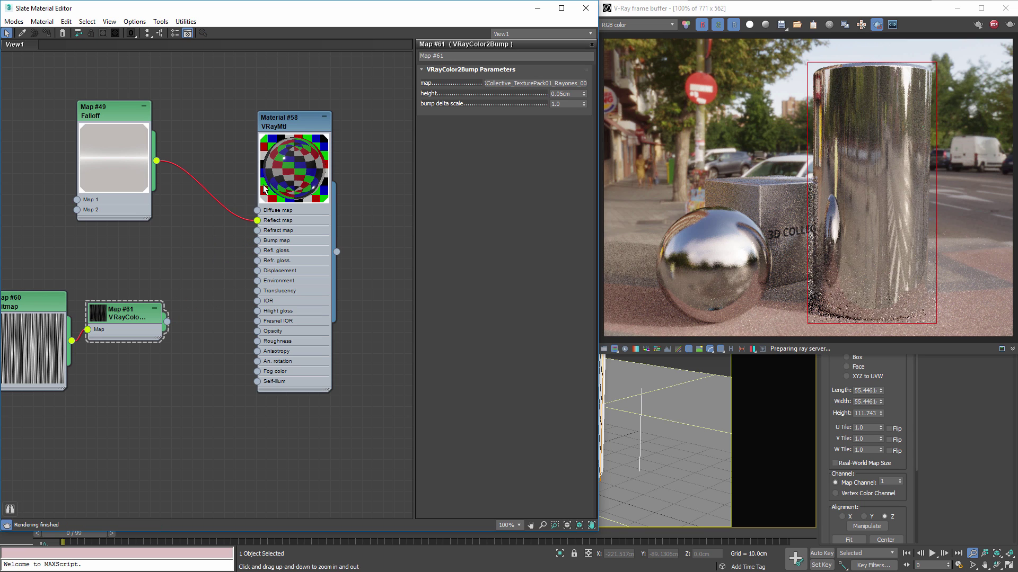
# - Set the BRDF anisotropy of Material #58 to 0.5 and derive its direction from the local axis
pyautogui.doubleClick(292, 127)
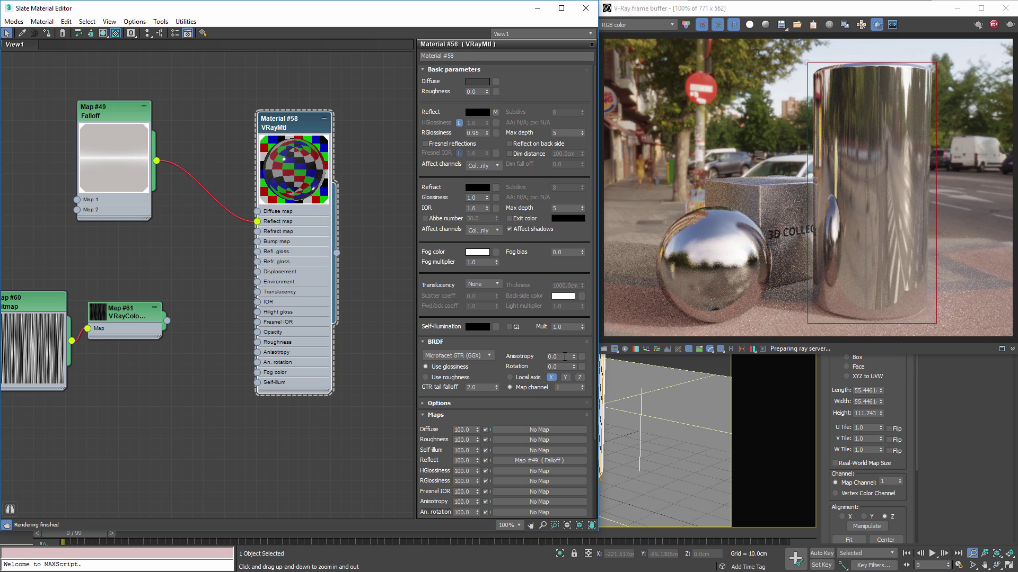
pyautogui.click(555, 356)
pyautogui.press('Tab')
pyautogui.hotkey('shift', 'Tab')
pyautogui.press('Tab')
pyautogui.hotkey('shift', 'Tab')
pyautogui.press('Tab')
pyautogui.hotkey('shift', 'Tab')
pyautogui.press('Tab')
pyautogui.click(522, 377)
pyautogui.hotkey('shift', 'Tab')
pyautogui.write('0.')
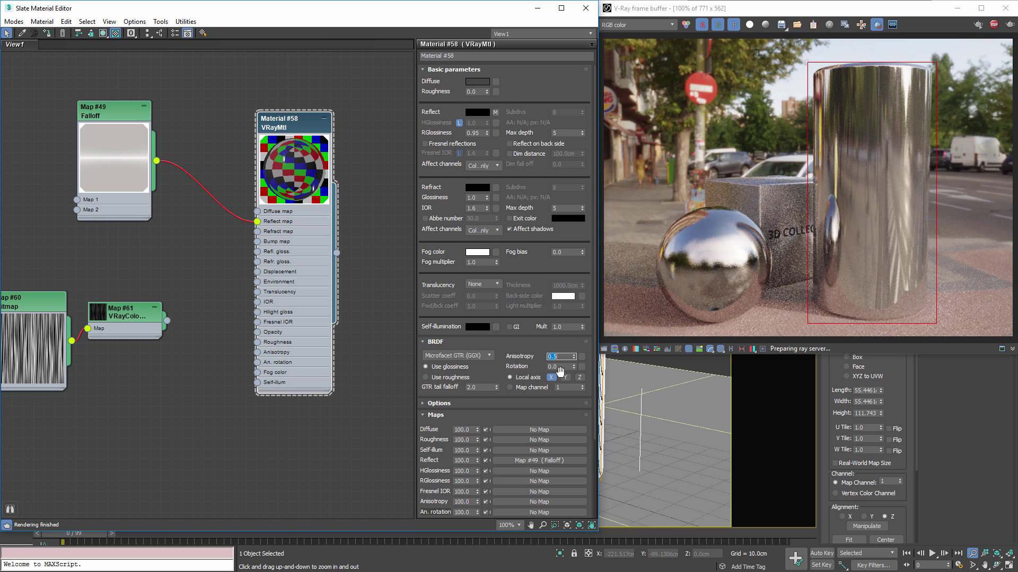
pyautogui.press('Tab')
# - Enlarge the Material #58 node so its preview sphere shows the anisotropic highlight at a larger size
pyautogui.moveTo(330, 396); pyautogui.dragTo(445, 477)
pyautogui.moveTo(332, 256); pyautogui.dragTo(242, 271, button='middle')
pyautogui.scroll(1, 234, 213)
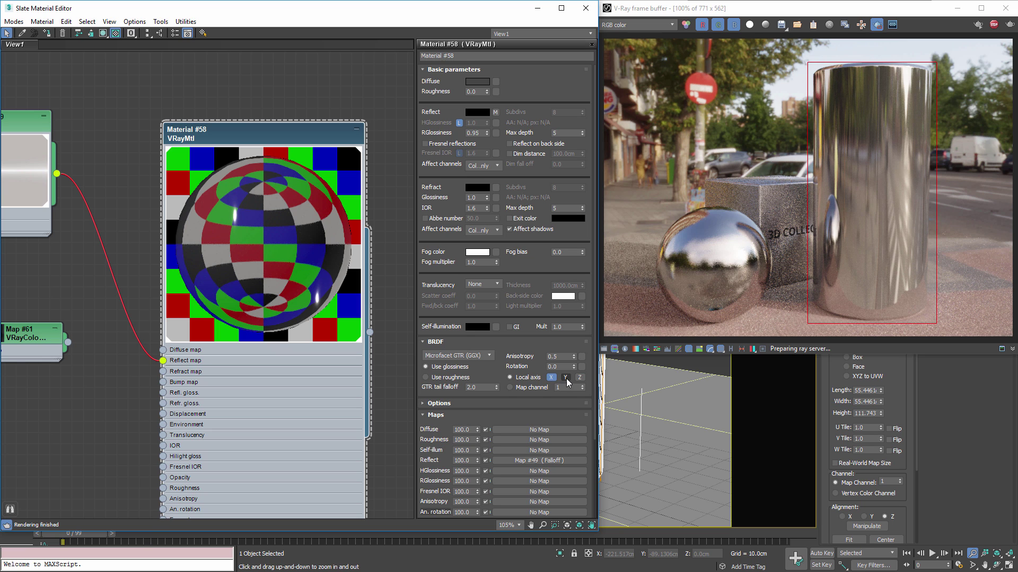
# - Try the Z and Y local axes for the anisotropy of Material #58 and return to X, comparing the highlights
pyautogui.click(579, 378)
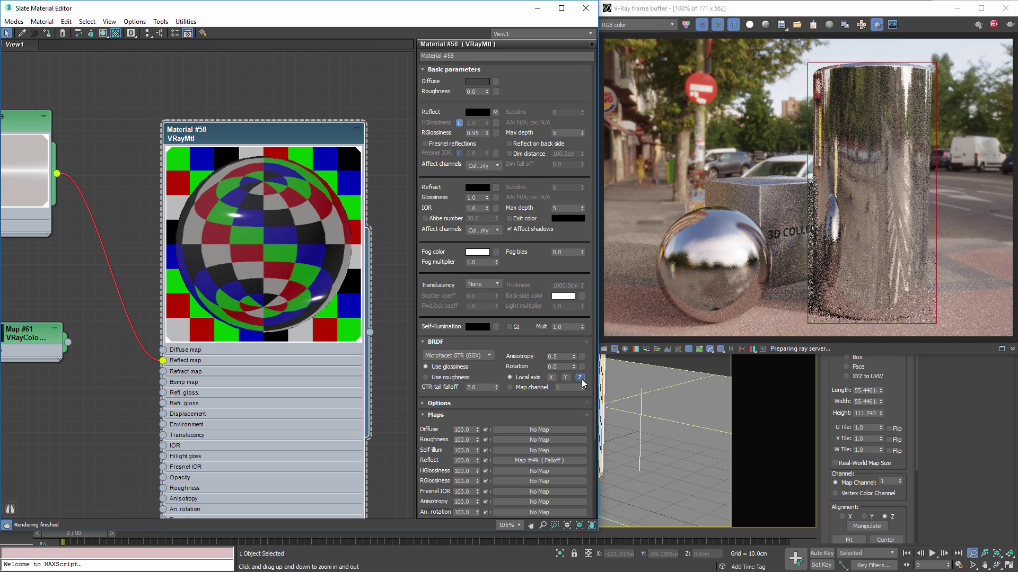
pyautogui.click(552, 378)
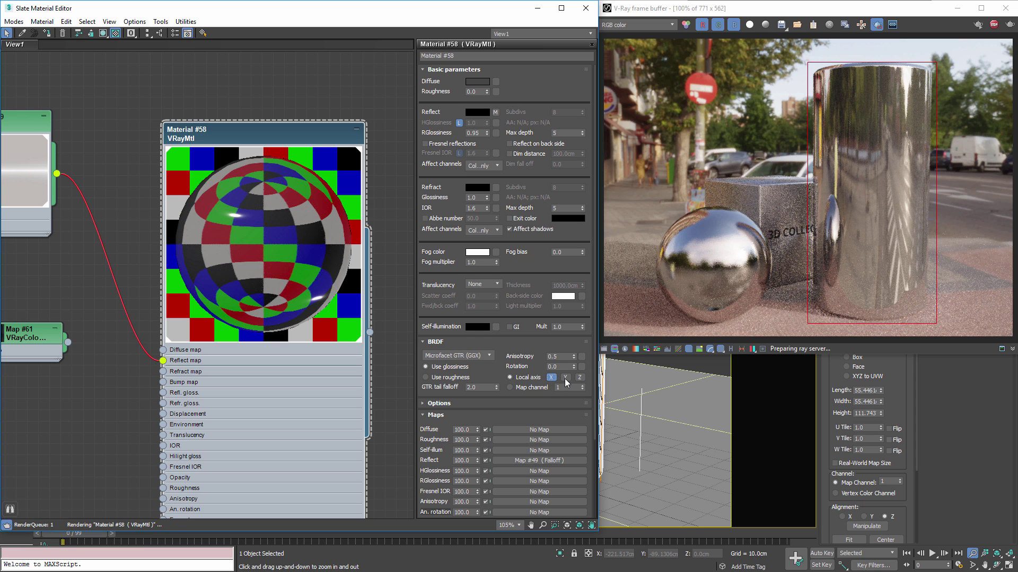
pyautogui.click(566, 379)
pyautogui.click(579, 378)
pyautogui.click(568, 377)
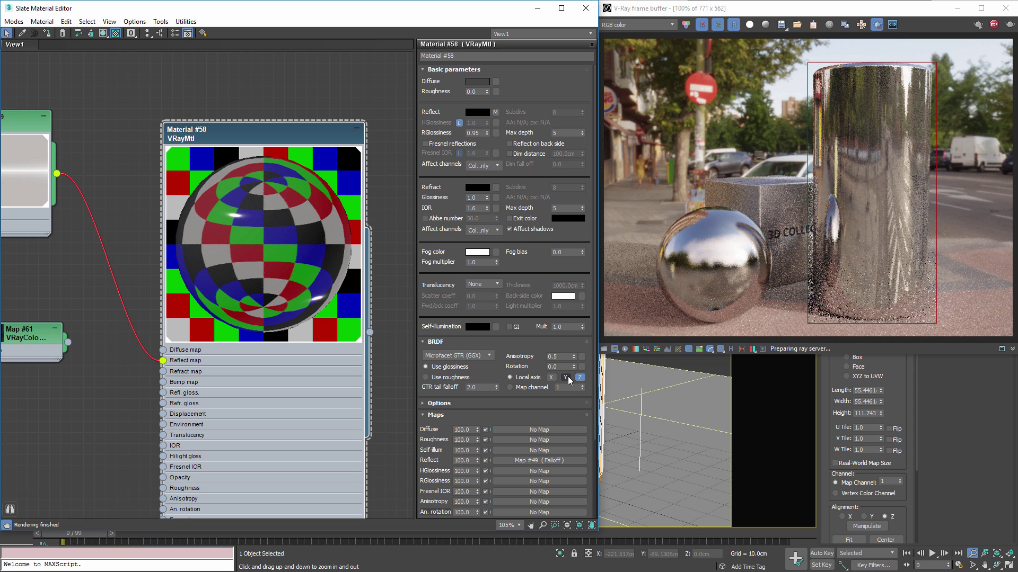
pyautogui.click(551, 378)
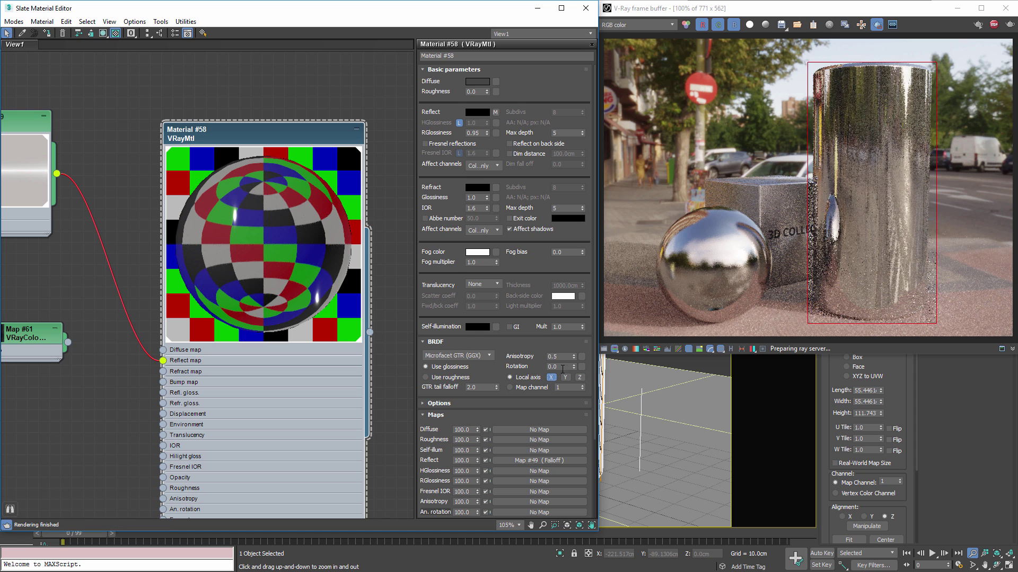
# - Try an anisotropy rotation of 90 on Material #58 and return it to 0, comparing the highlights
pyautogui.moveTo(563, 369); pyautogui.dragTo(528, 368)
pyautogui.write('90')
pyautogui.press('Return')
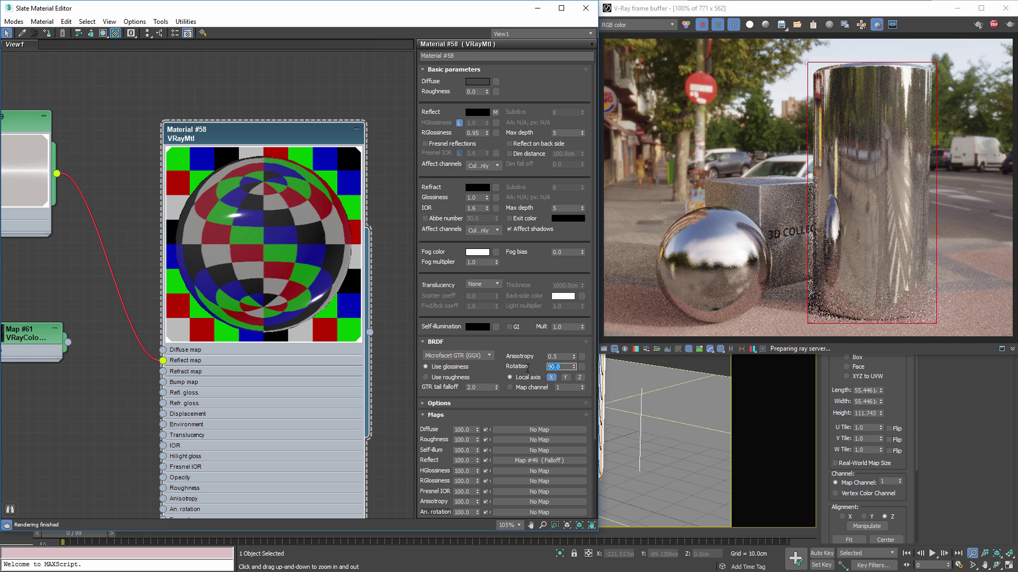
pyautogui.write('0')
pyautogui.press('Return')
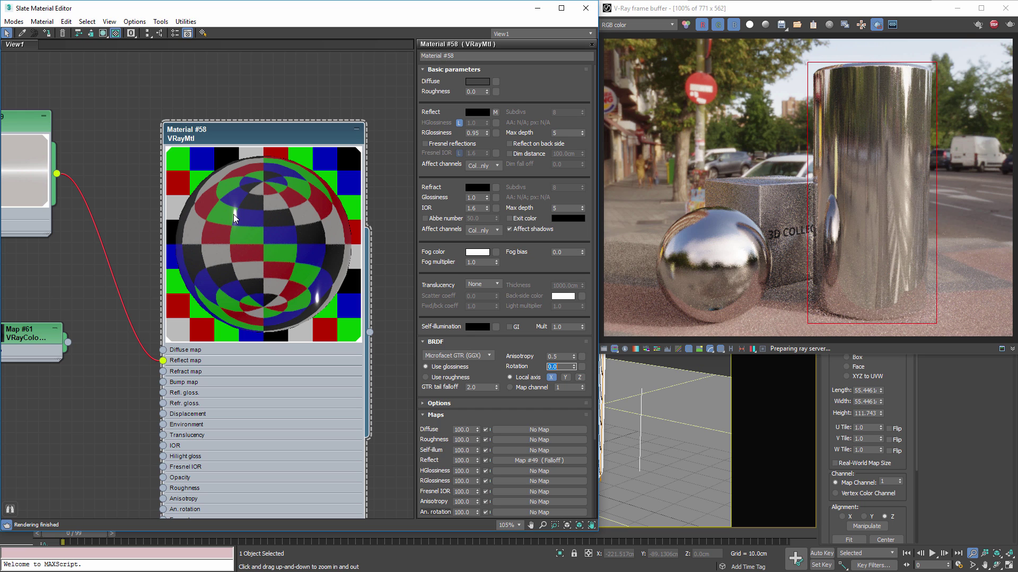
# - Rearrange the scratch bitmap, VRayColor2Bump and Falloff nodes beside Material #58
pyautogui.moveTo(483, 132); pyautogui.dragTo(443, 131)
pyautogui.moveTo(15, 335); pyautogui.dragTo(184, 288, button='middle')
pyautogui.moveTo(184, 287); pyautogui.dragTo(196, 308)
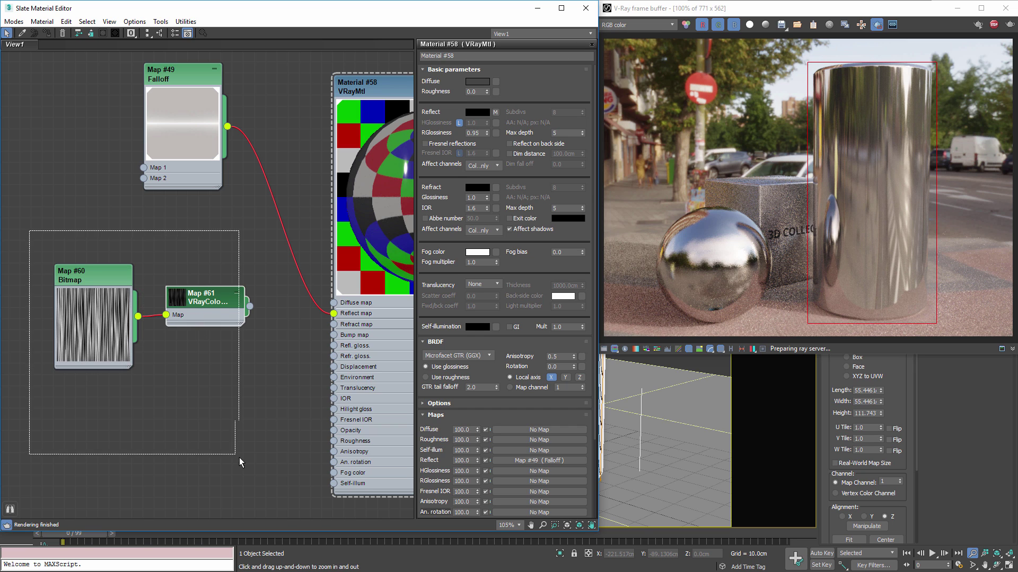
pyautogui.moveTo(122, 317); pyautogui.dragTo(36, 364)
pyautogui.moveTo(158, 140); pyautogui.dragTo(50, 138, button='middle')
pyautogui.moveTo(50, 138); pyautogui.dragTo(75, 159)
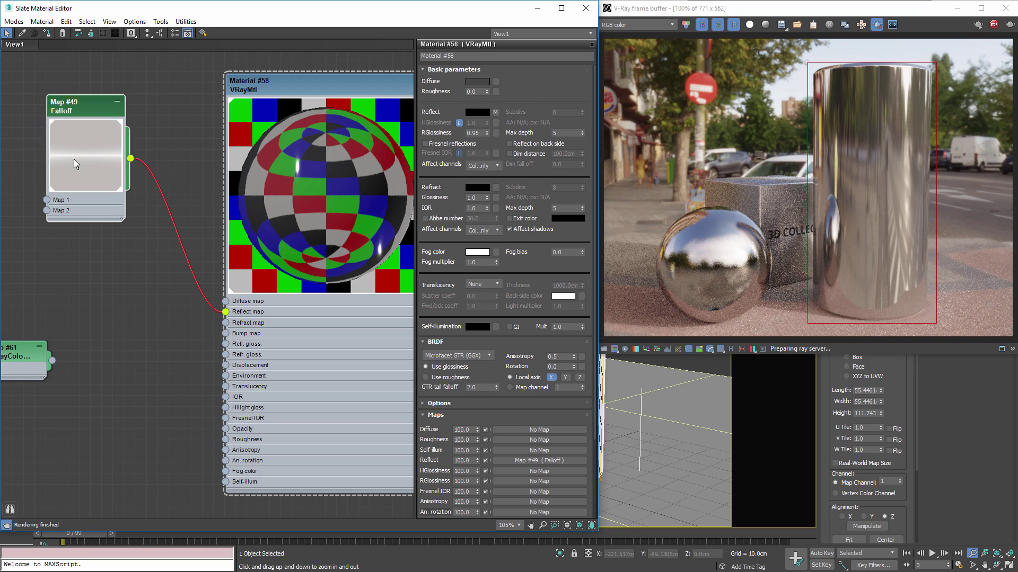
# - Try reflection glossiness values of 0.7 and 1.0 on Material #58 and settle on 0.6
pyautogui.doubleClick(481, 133)
pyautogui.write('0.7')
pyautogui.press('Return')
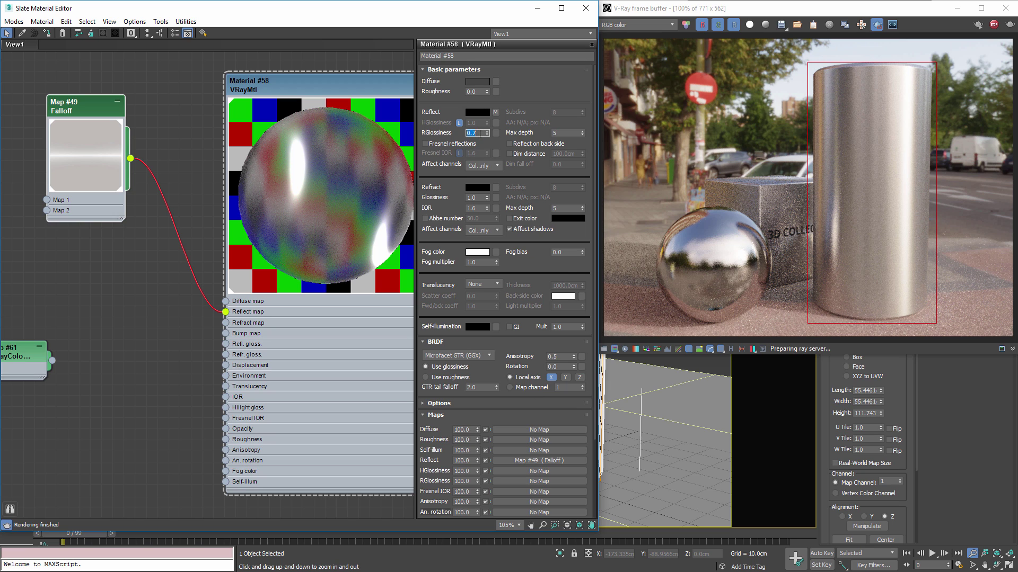
pyautogui.write('1')
pyautogui.press('Return')
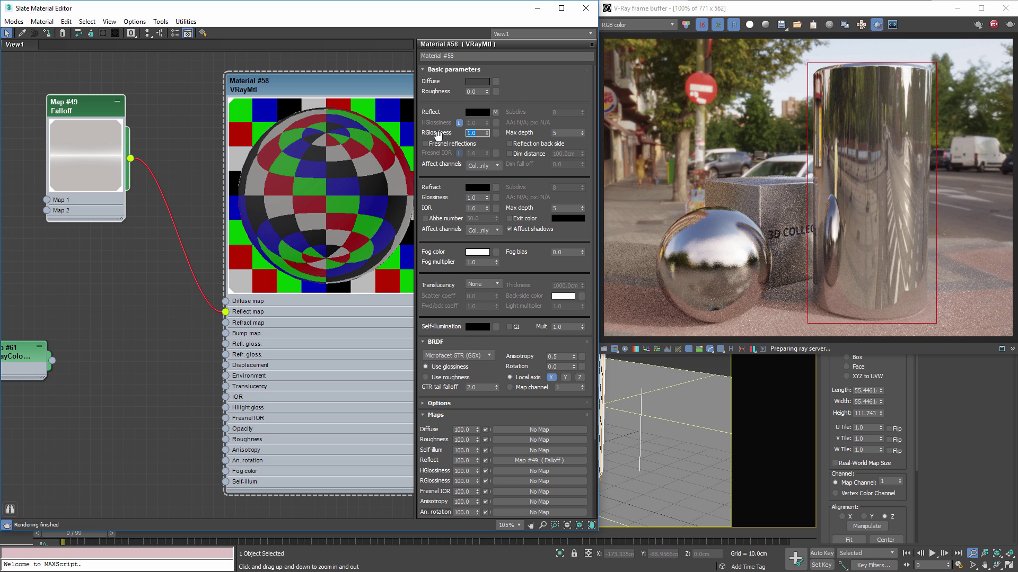
pyautogui.write('0.6')
pyautogui.press('Return')
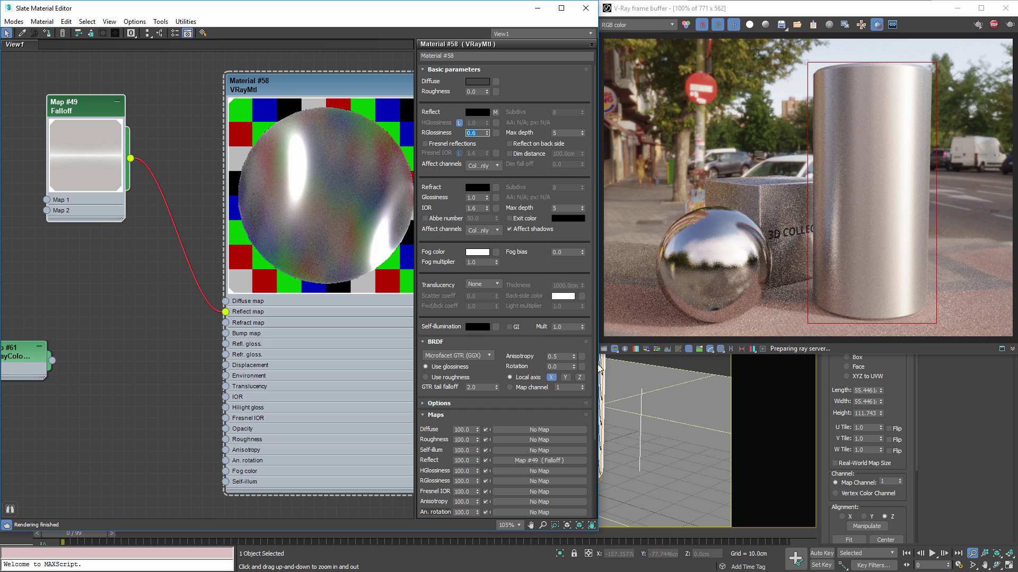
# - Compare the blurrier reflection with the anisotropy rotated to 90, and reset the rotation to 0
pyautogui.click(559, 366)
pyautogui.write('90')
pyautogui.press('Return')
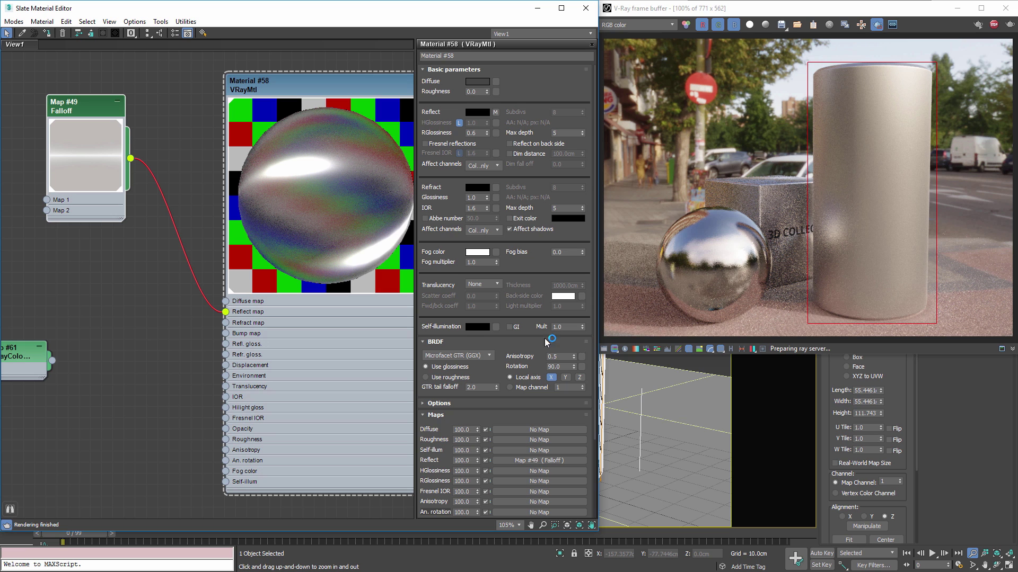
pyautogui.rightClick(573, 366)
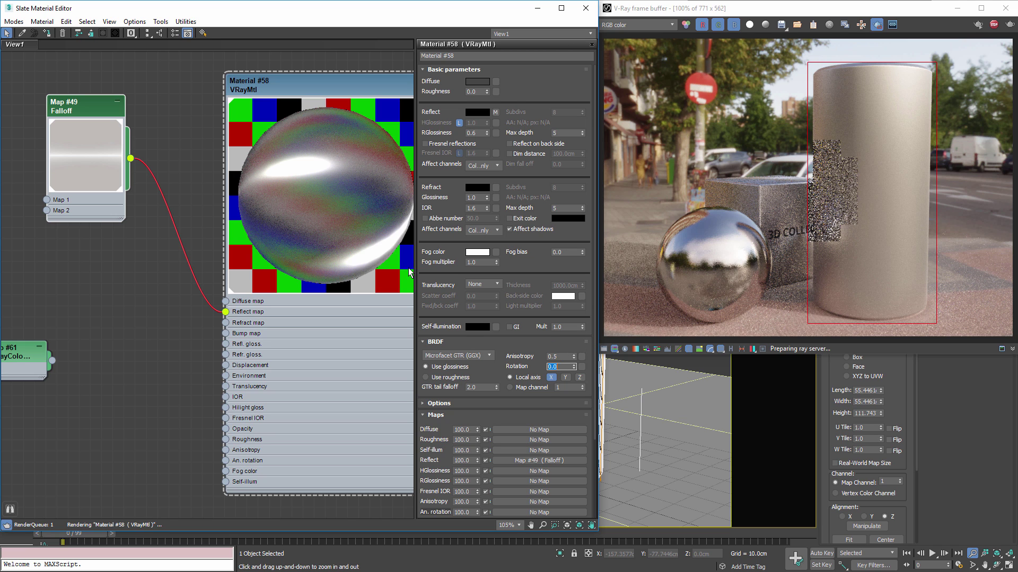
# - Try an anisotropy of 0.1 on Material #58 and restore it to 0.5, comparing the highlight shapes
pyautogui.hotkey('shift', 'Tab')
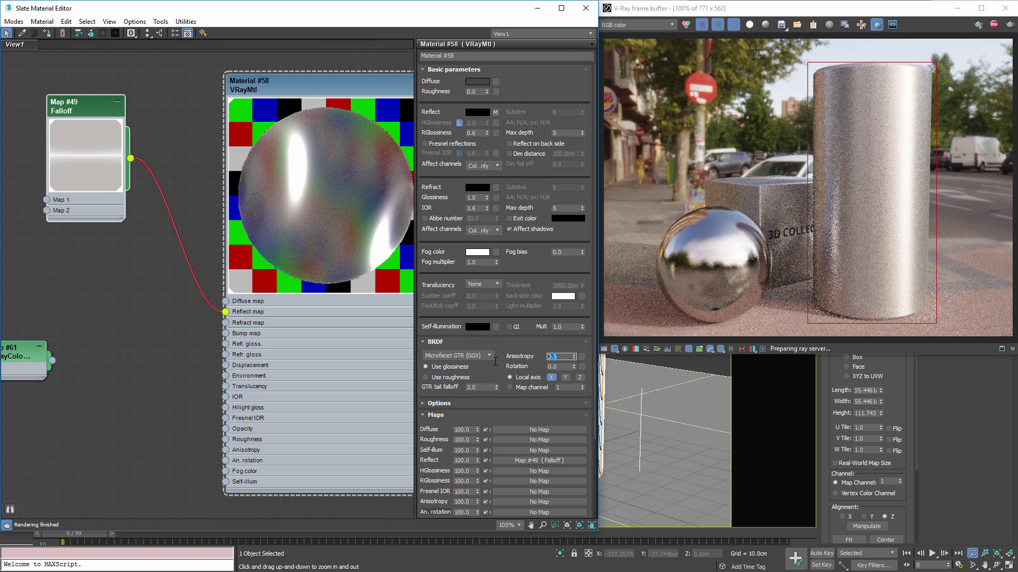
pyautogui.write('0.1')
pyautogui.press('Return')
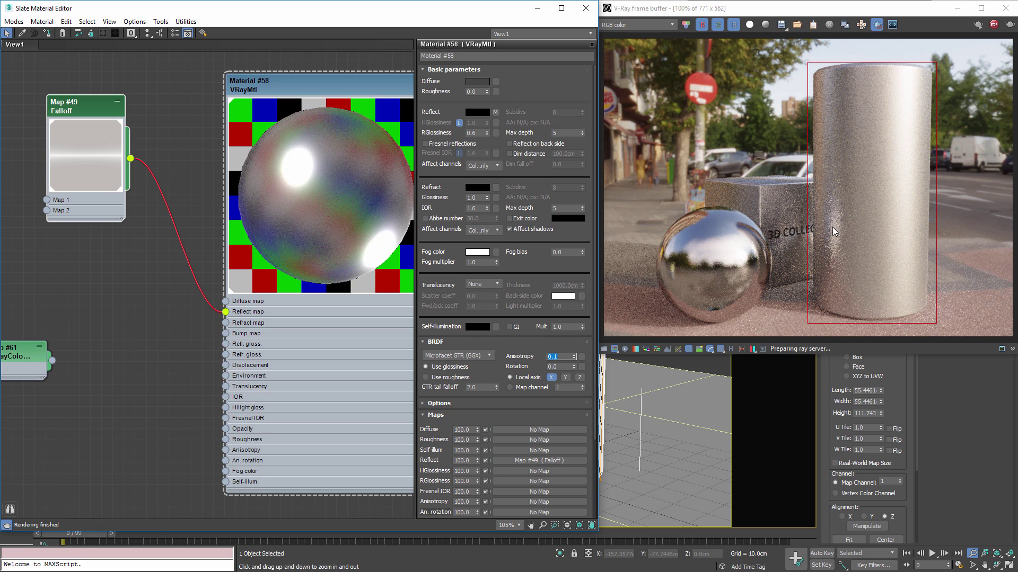
pyautogui.write('0.5')
pyautogui.press('Return')
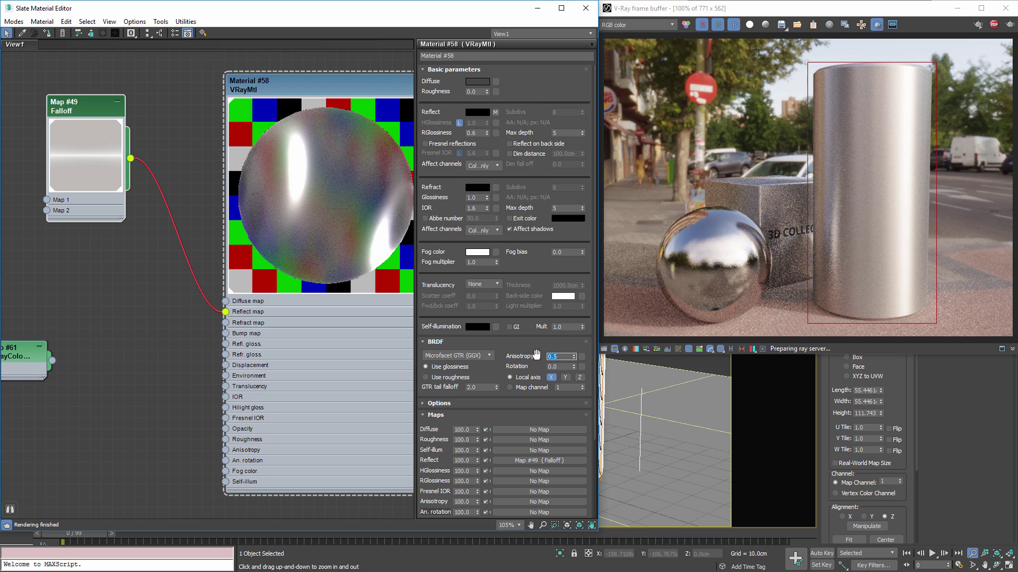
# - Connect the VRayColor2Bump node carrying the scratch bitmap to the Bump map input of Material #58
pyautogui.doubleClick(476, 135)
pyautogui.moveTo(93, 271); pyautogui.dragTo(288, 261, button='middle')
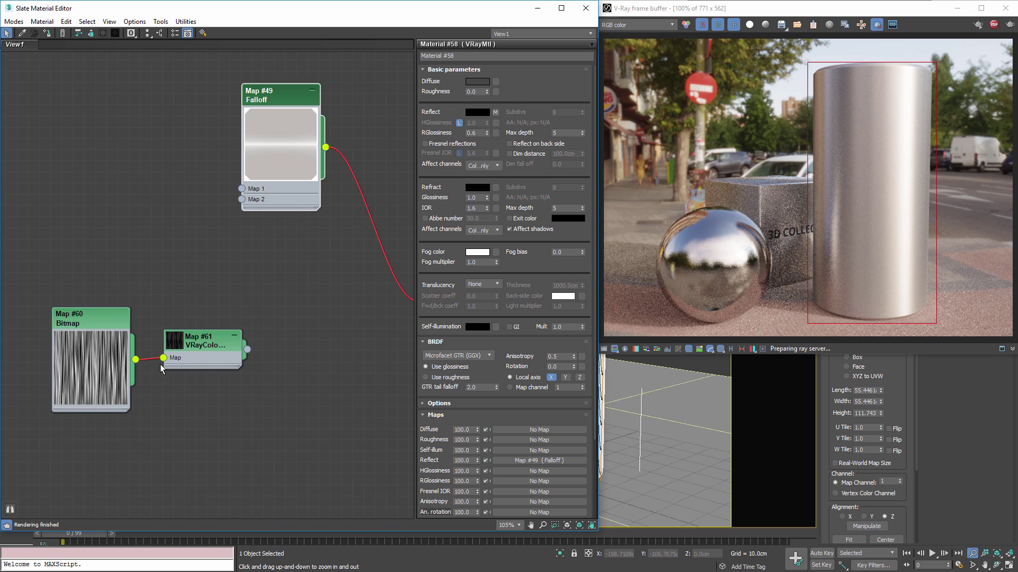
pyautogui.scroll(-1, 160, 365)
pyautogui.moveTo(97, 356); pyautogui.dragTo(205, 342)
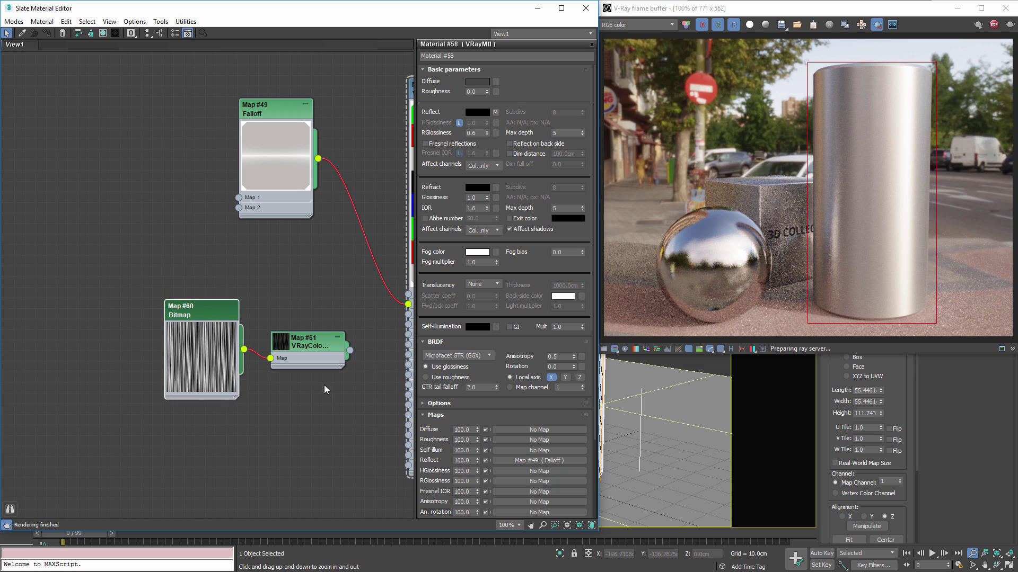
pyautogui.moveTo(323, 385); pyautogui.dragTo(185, 383, button='middle')
pyautogui.moveTo(106, 100); pyautogui.dragTo(84, 90)
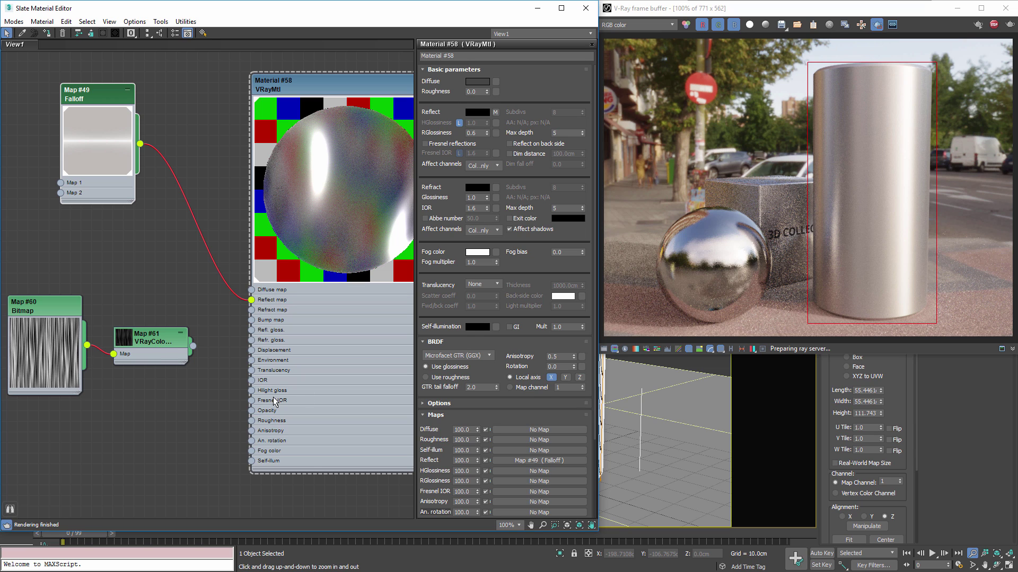
pyautogui.moveTo(247, 323); pyautogui.dragTo(251, 320)
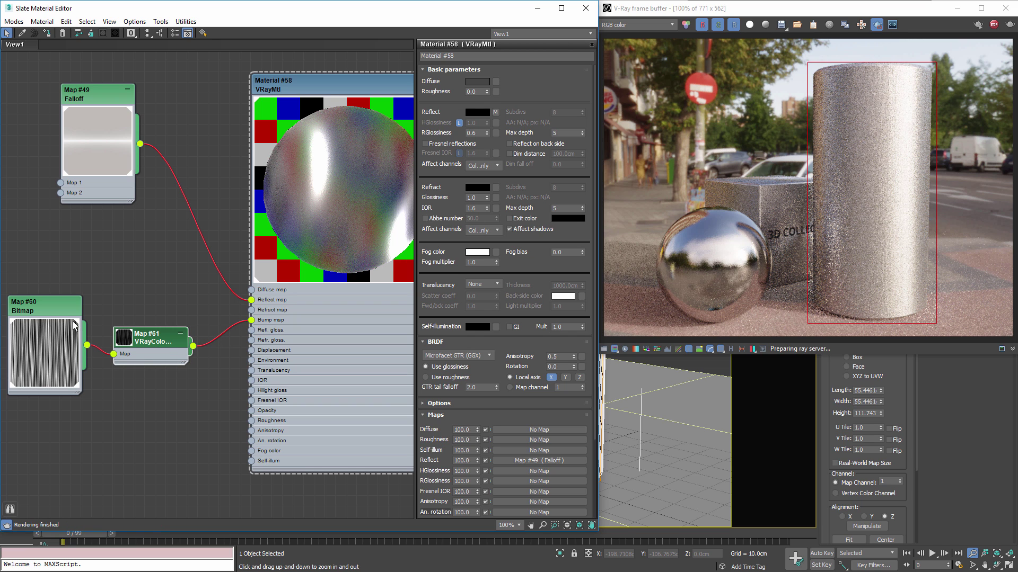
# - Set the W angle of the scratch bitmap Map #60 to 0 so the scratches run horizontally
pyautogui.doubleClick(54, 308)
pyautogui.write('0')
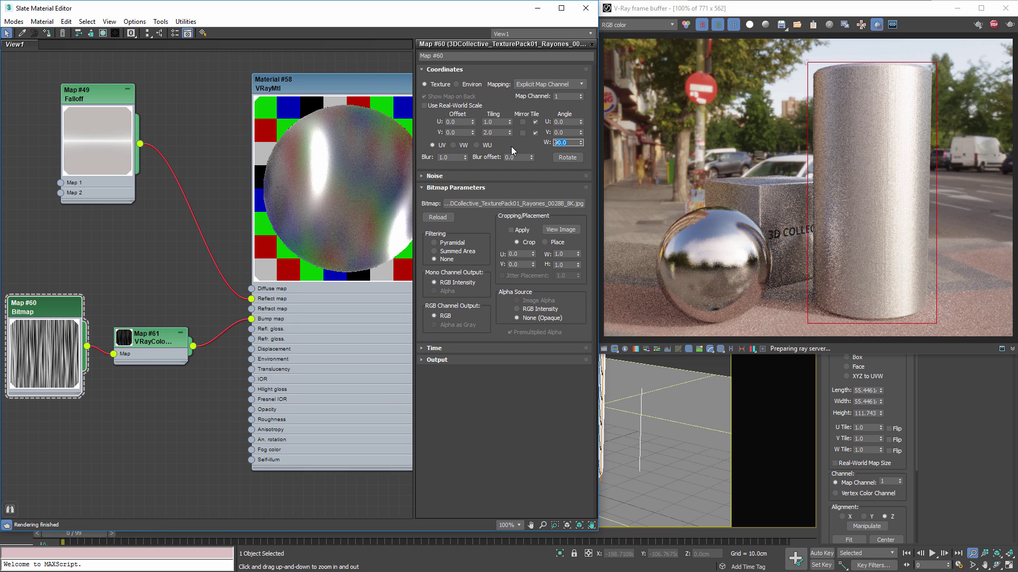
pyautogui.press('Return')
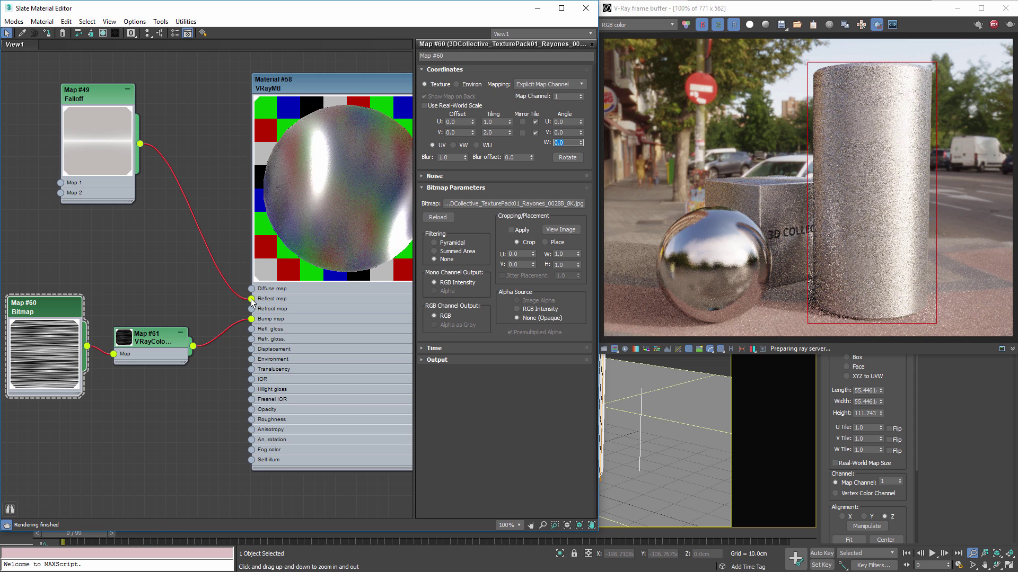
# - Set the bump height of the VRayColor2Bump map to 0.02 cm
pyautogui.doubleClick(155, 342)
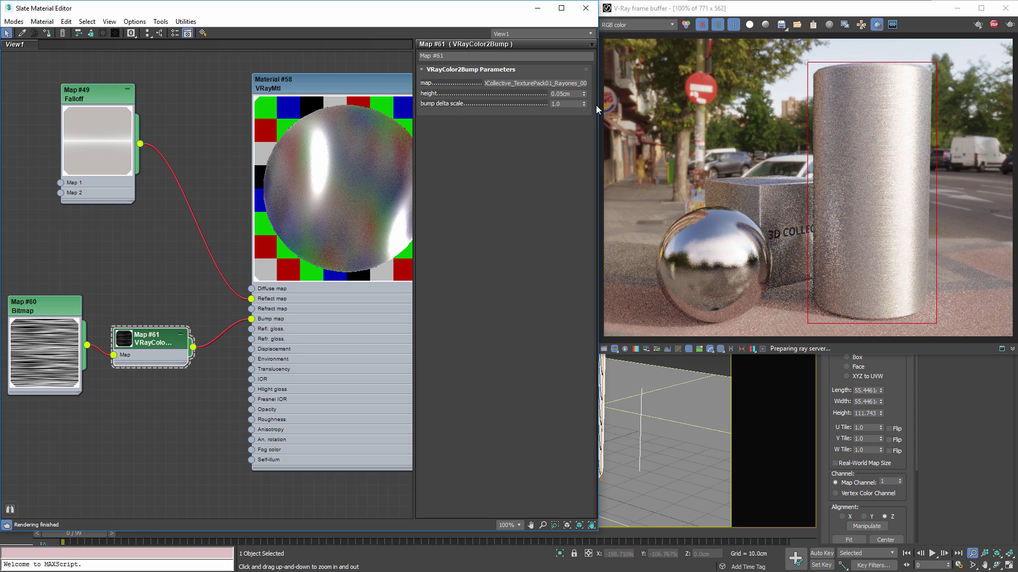
pyautogui.doubleClick(561, 94)
pyautogui.write('0.02')
pyautogui.press('Return')
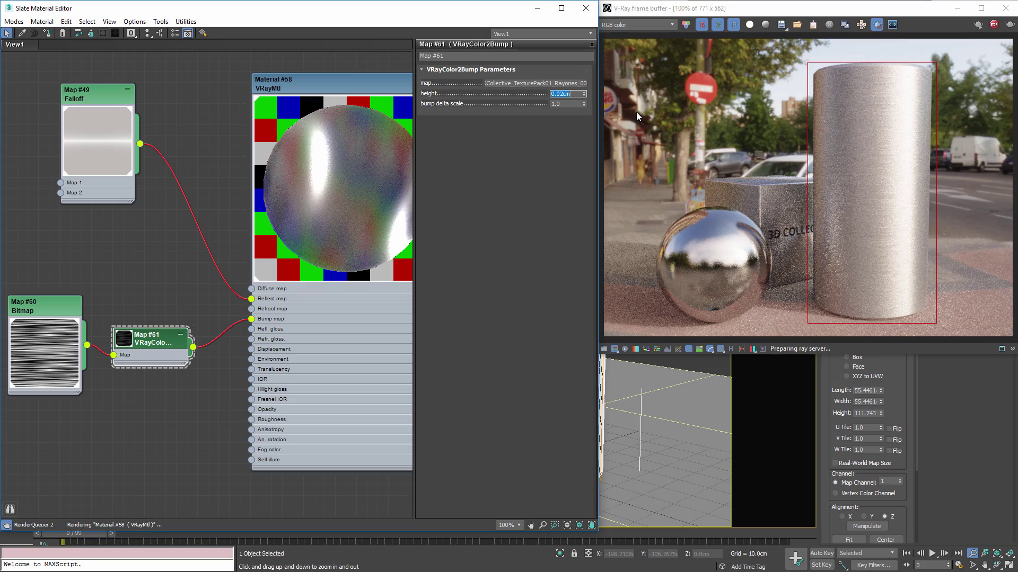
# - Close the material editor, reframe the render on the upper part of the cylinder, and redraw the render region around it
pyautogui.click(586, 8)
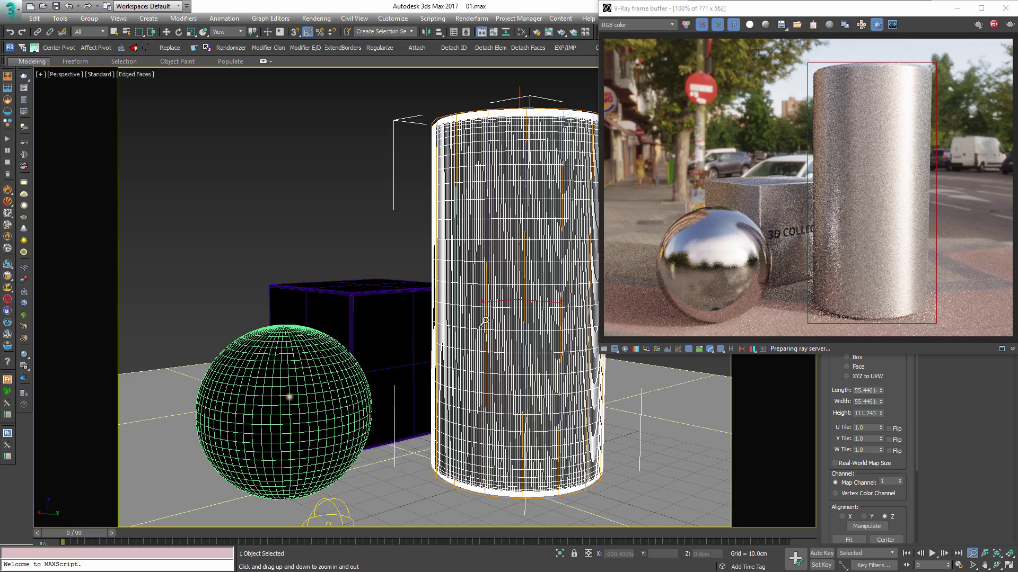
pyautogui.scroll(5, 524, 263)
pyautogui.scroll(-10, 320, 434)
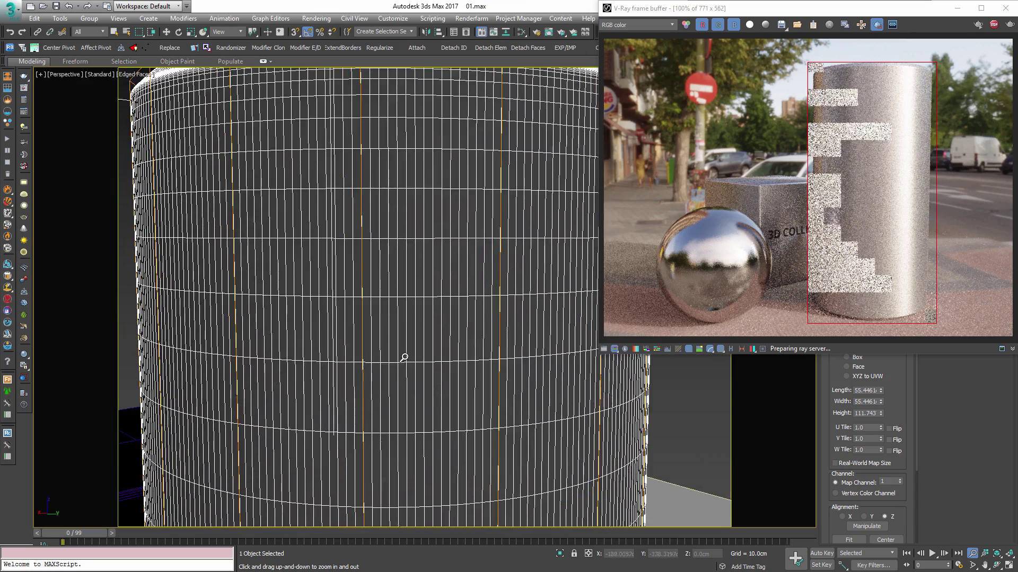
pyautogui.scroll(-3, 419, 338)
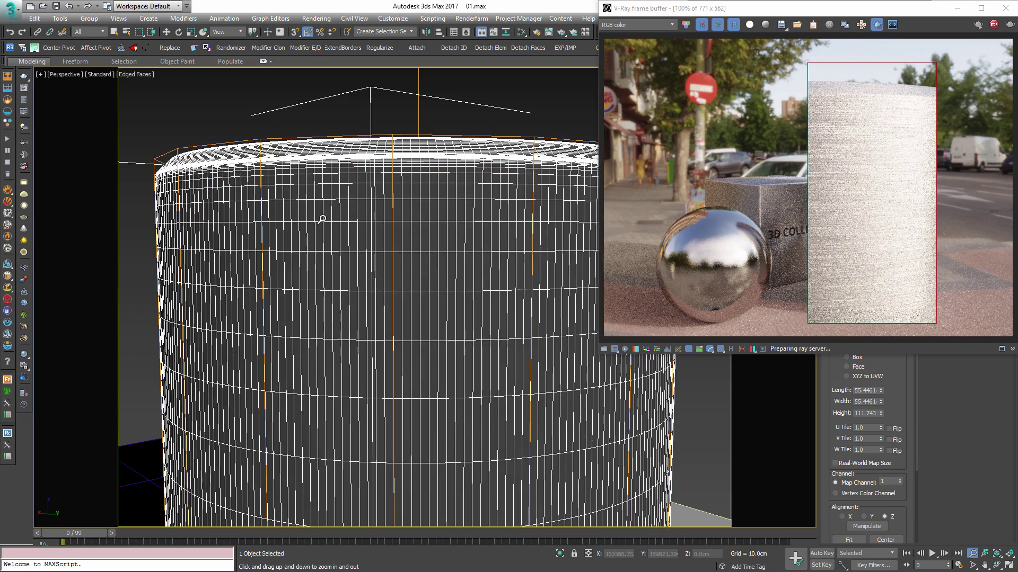
pyautogui.scroll(-4, 318, 222)
pyautogui.scroll(2, 371, 318)
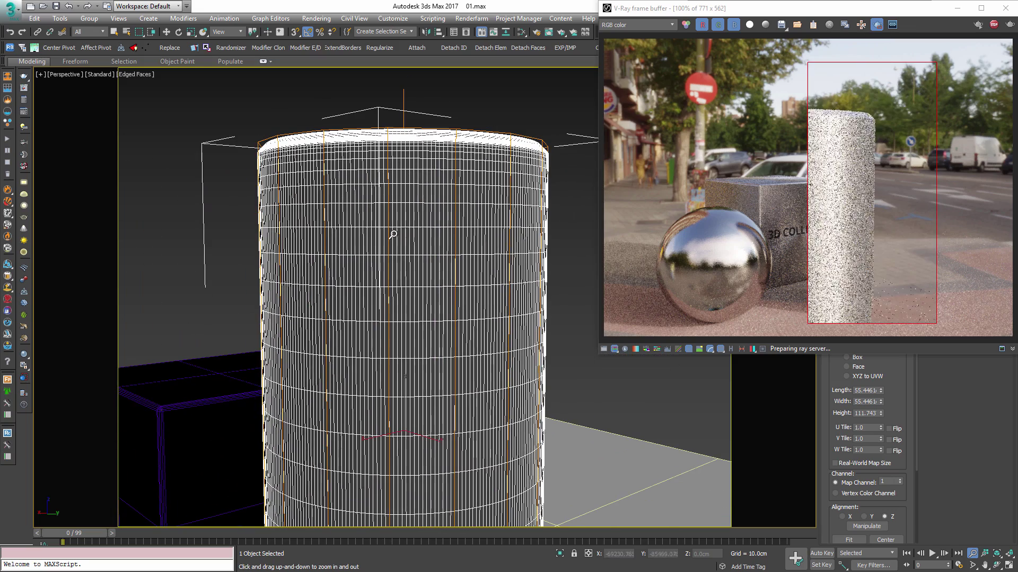
pyautogui.click(877, 25)
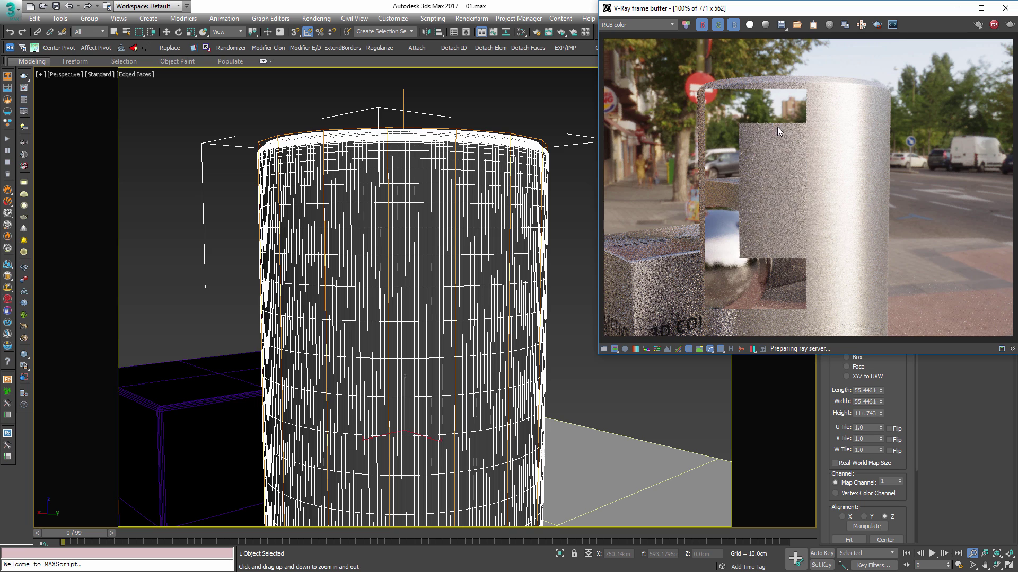
pyautogui.click(877, 24)
pyautogui.moveTo(937, 314); pyautogui.dragTo(893, 340)
pyautogui.rightClick(379, 189)
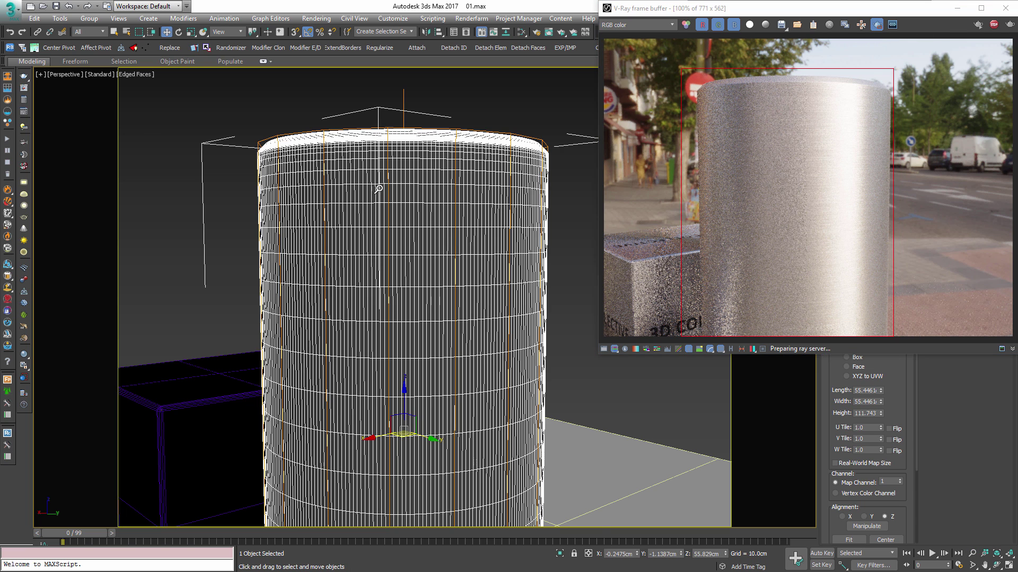
# - Reopen the material editor and set the reflection glossiness of Material #58 to 0.7
pyautogui.press('m')
pyautogui.moveTo(349, 92); pyautogui.dragTo(257, 108, button='middle')
pyautogui.doubleClick(258, 108)
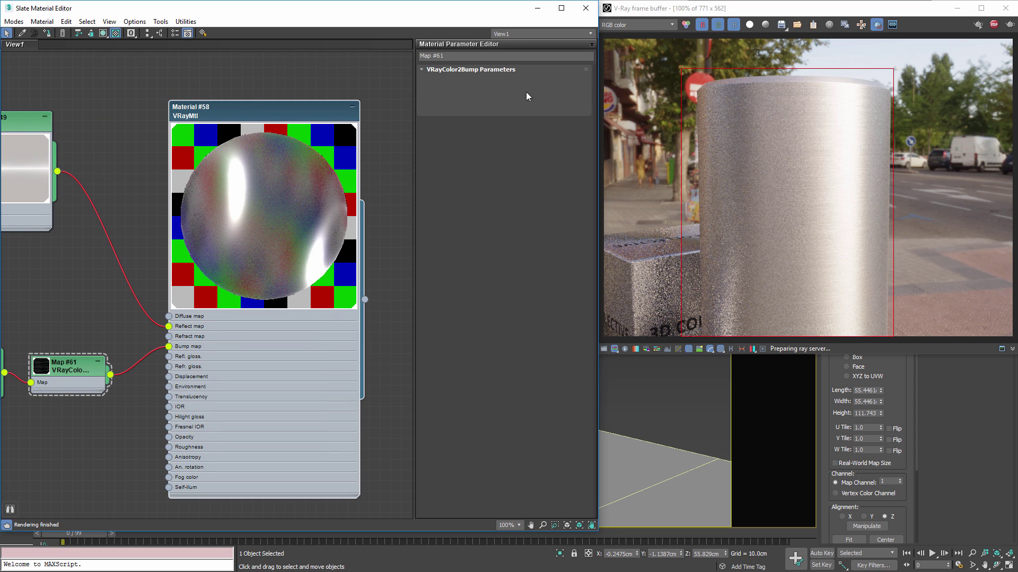
pyautogui.click(477, 133)
pyautogui.write('0.7')
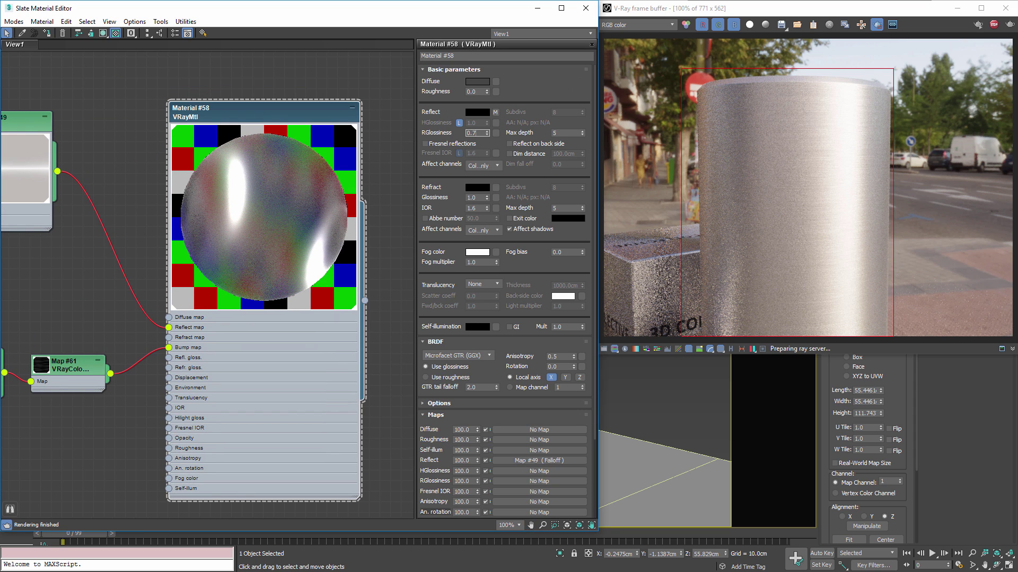
pyautogui.press('Return')
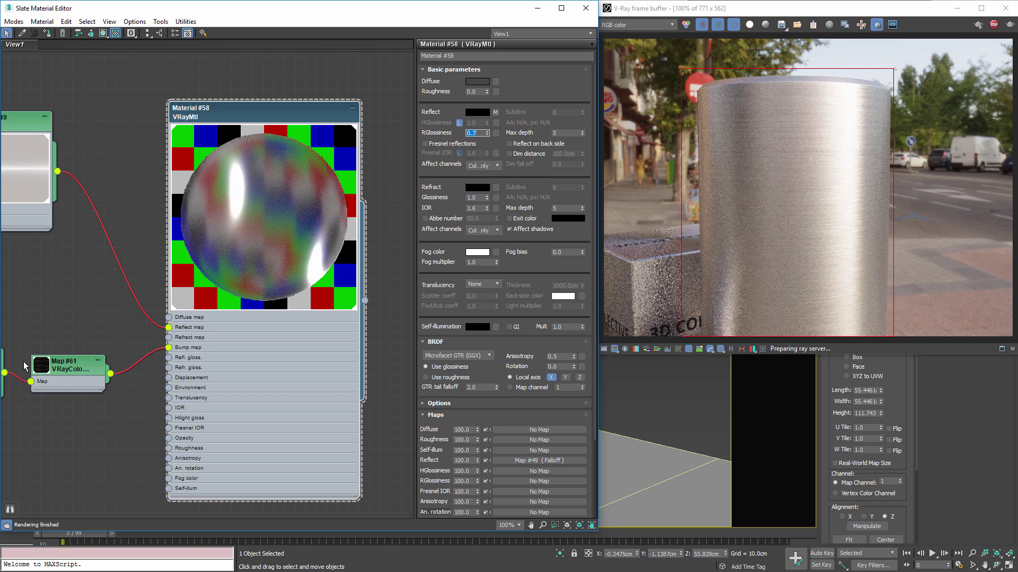
# - Move the Falloff node further from Material #58 and select the scratch bitmap and VRayColor2Bump nodes together
pyautogui.moveTo(24, 366); pyautogui.dragTo(141, 365, button='middle')
pyautogui.moveTo(138, 120); pyautogui.dragTo(106, 120)
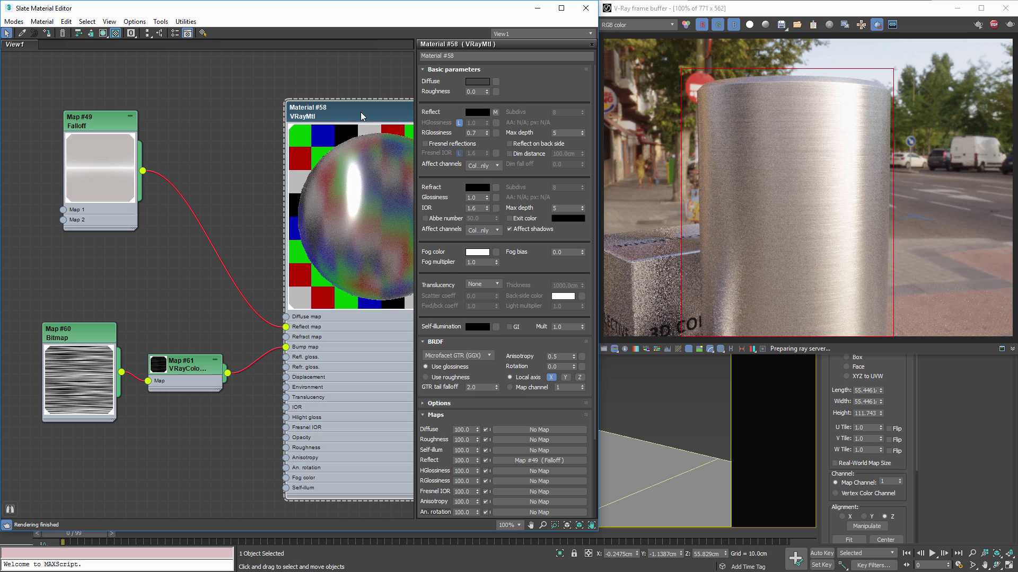
pyautogui.moveTo(320, 276); pyautogui.dragTo(264, 238, button='middle')
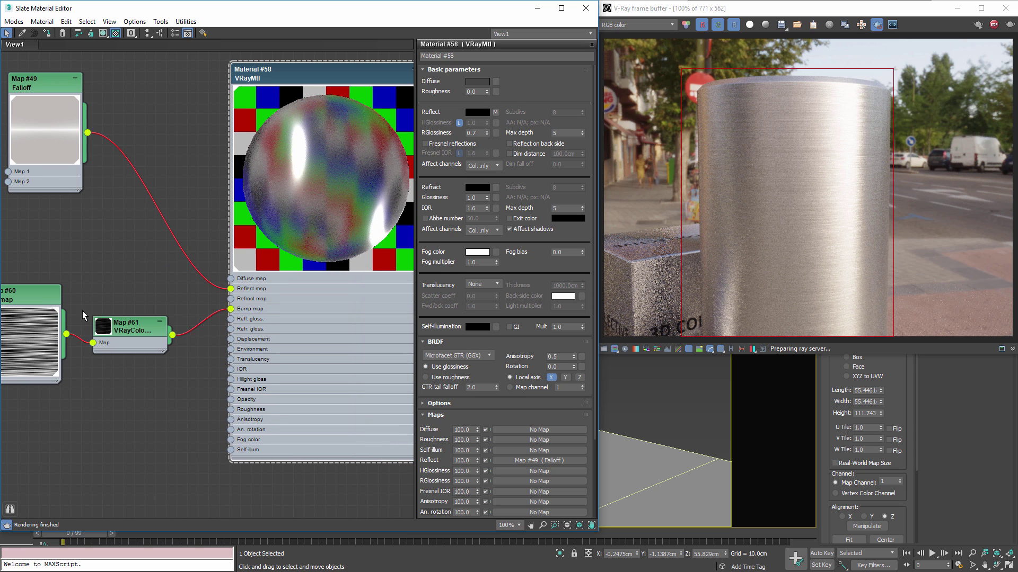
pyautogui.moveTo(83, 316); pyautogui.dragTo(147, 297, button='middle')
pyautogui.moveTo(38, 229); pyautogui.dragTo(225, 406)
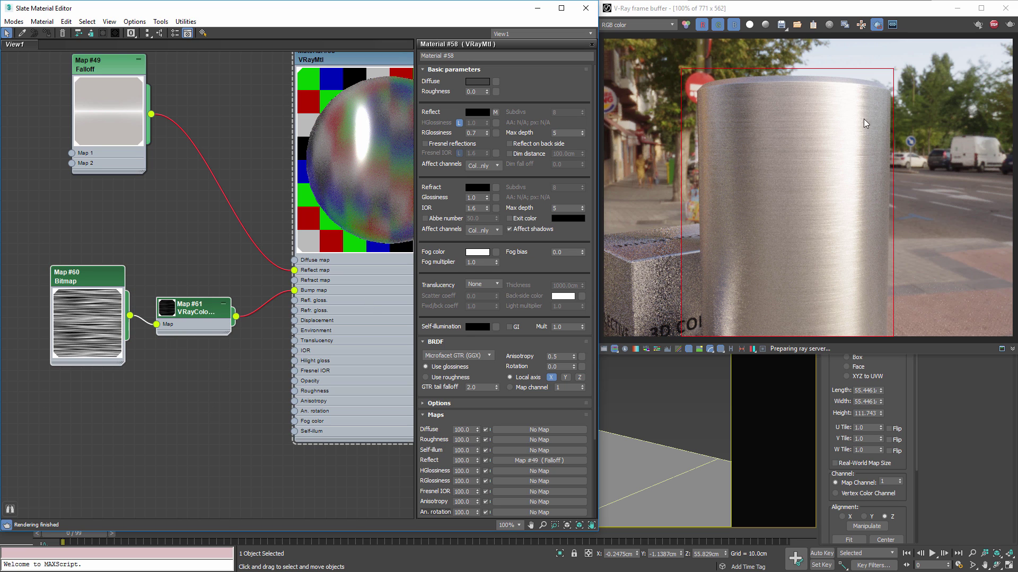
# - Examine the cylinder's brushed surface up close in the render, and switch to Photoshop to review the brushed-metal reference images
pyautogui.scroll(1, 860, 169)
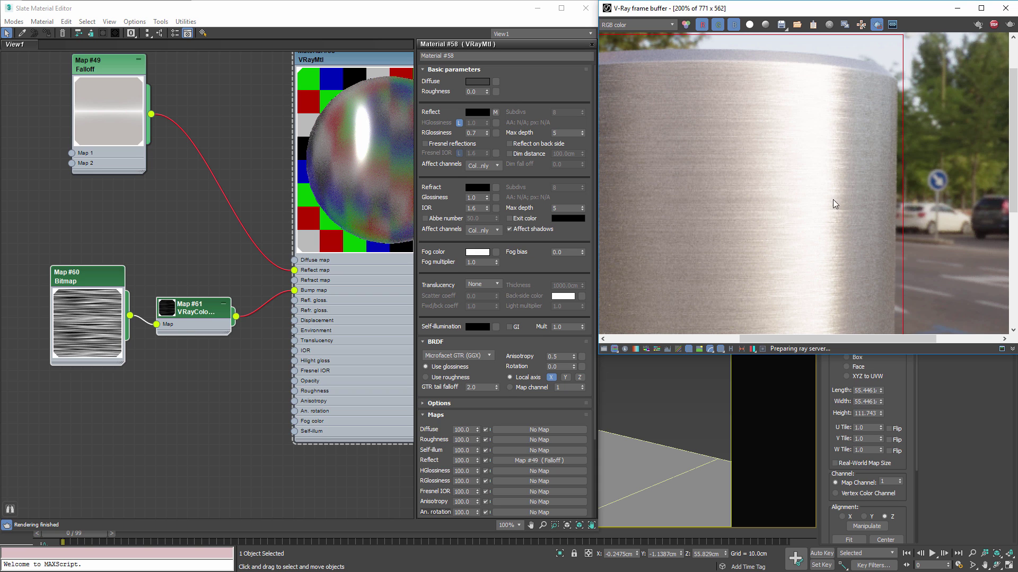
pyautogui.scroll(-1, 838, 265)
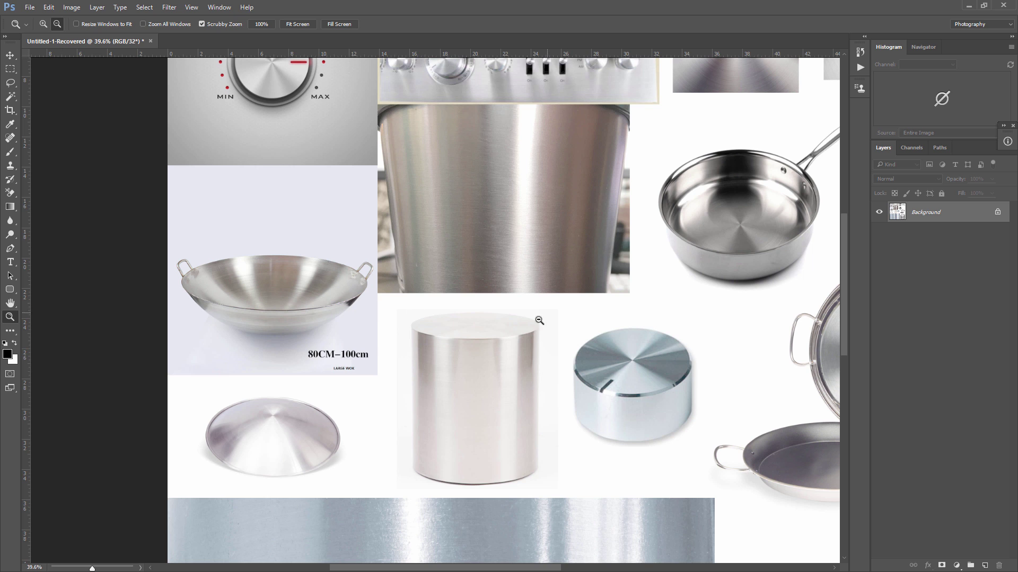
pyautogui.scroll(1, 633, 375)
pyautogui.scroll(3, 646, 387)
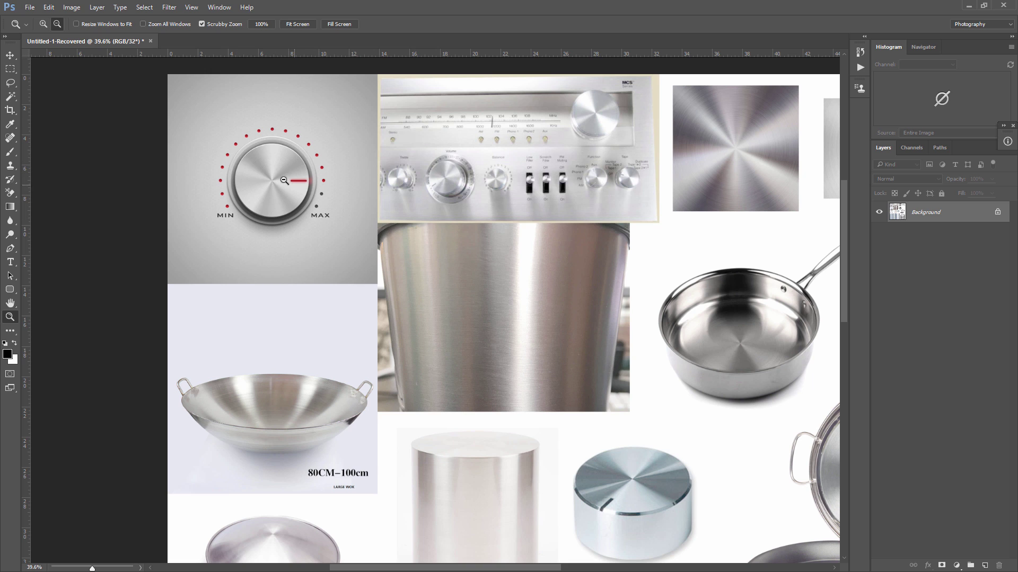
# - Switch back to 3ds Max, isolate the cylinder, and turn the perspective view to look down on its top cap
pyautogui.click(966, 9)
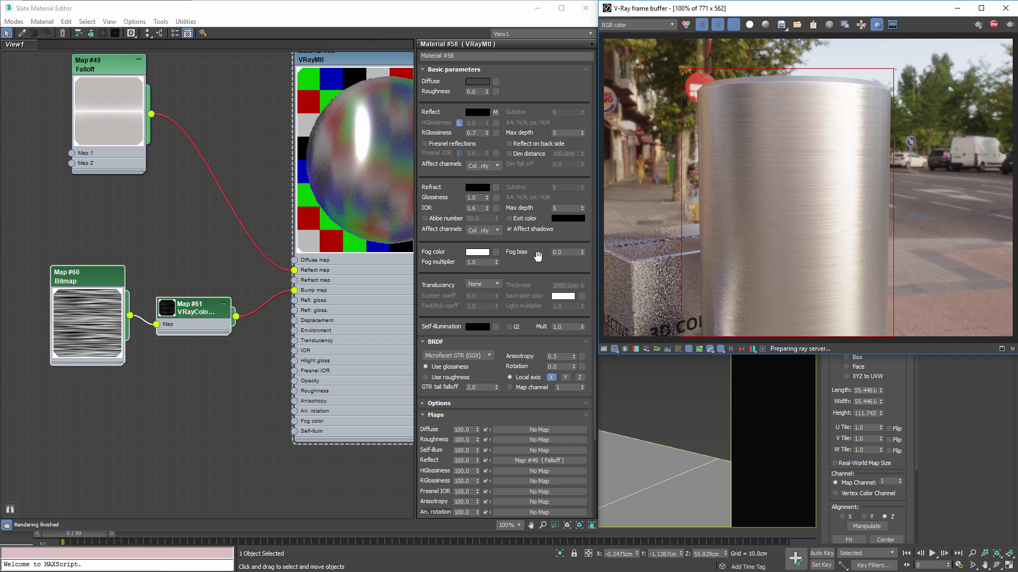
pyautogui.moveTo(441, 15); pyautogui.dragTo(191, 37)
pyautogui.scroll(-5, 491, 207)
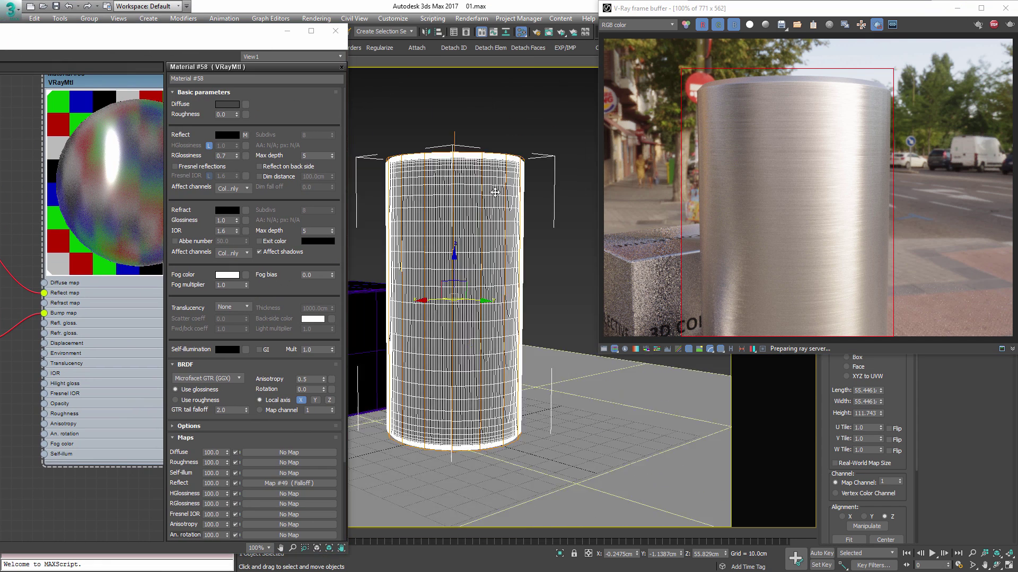
pyautogui.keyDown('alt'); pyautogui.moveTo(491, 207); pyautogui.dragTo(467, 366, button='middle'); pyautogui.keyUp('alt')
pyautogui.hotkey('alt', 'q')
pyautogui.moveTo(462, 297); pyautogui.dragTo(503, 348, button='middle')
pyautogui.scroll(3, 572, 296)
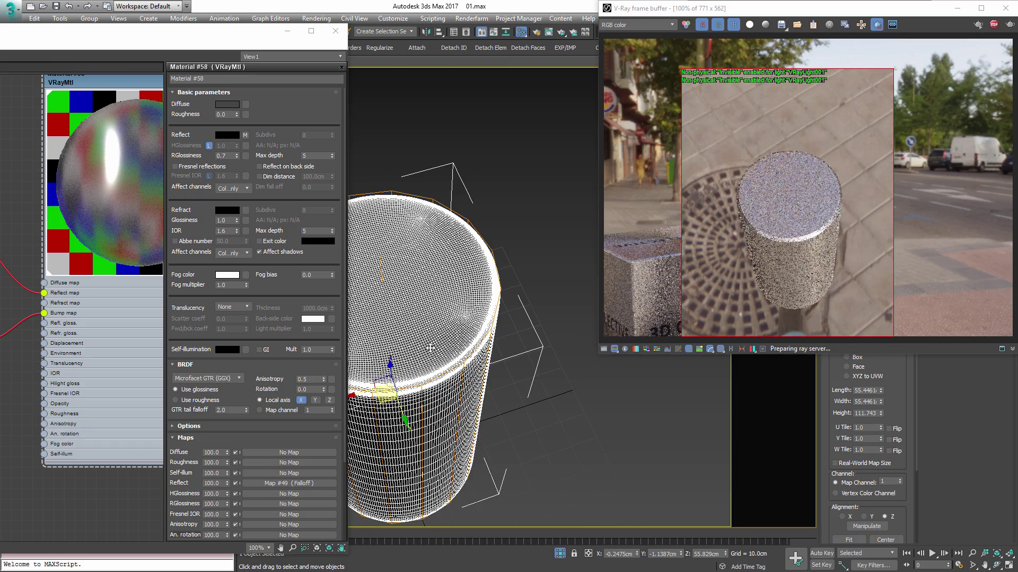
# - Set the UVW Map modifier's mapping to Planar and place the frame buffer and material editor side by side
pyautogui.moveTo(926, 3); pyautogui.dragTo(634, 70)
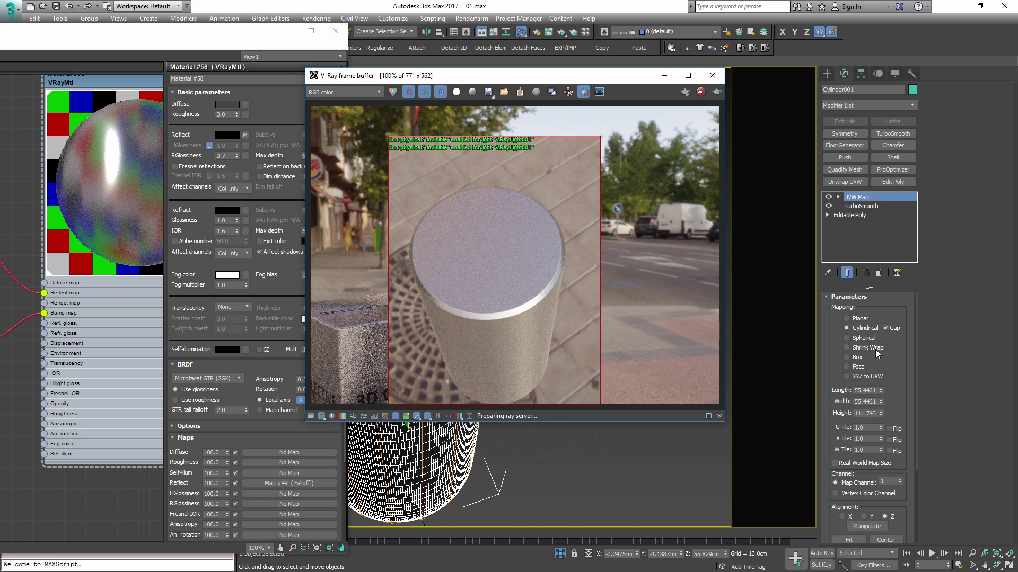
pyautogui.click(857, 319)
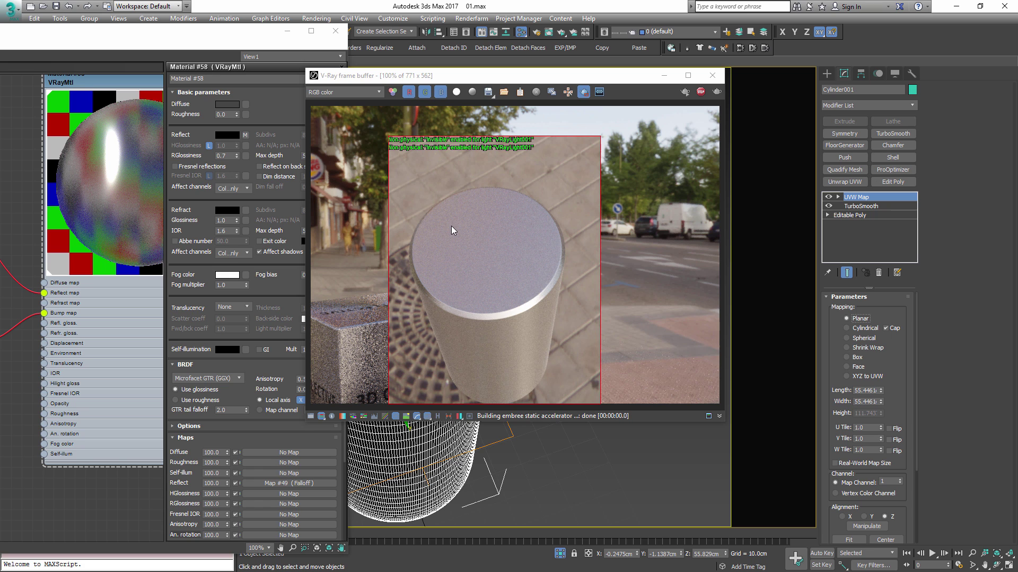
pyautogui.moveTo(450, 74); pyautogui.dragTo(727, 14)
pyautogui.moveTo(224, 42); pyautogui.dragTo(393, 48)
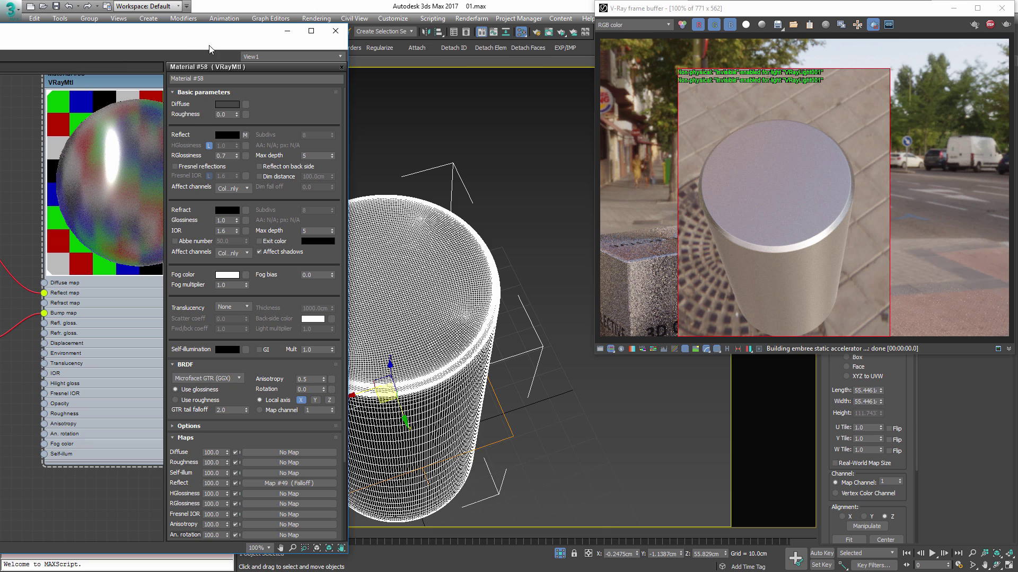
pyautogui.moveTo(169, 28); pyautogui.dragTo(419, 3)
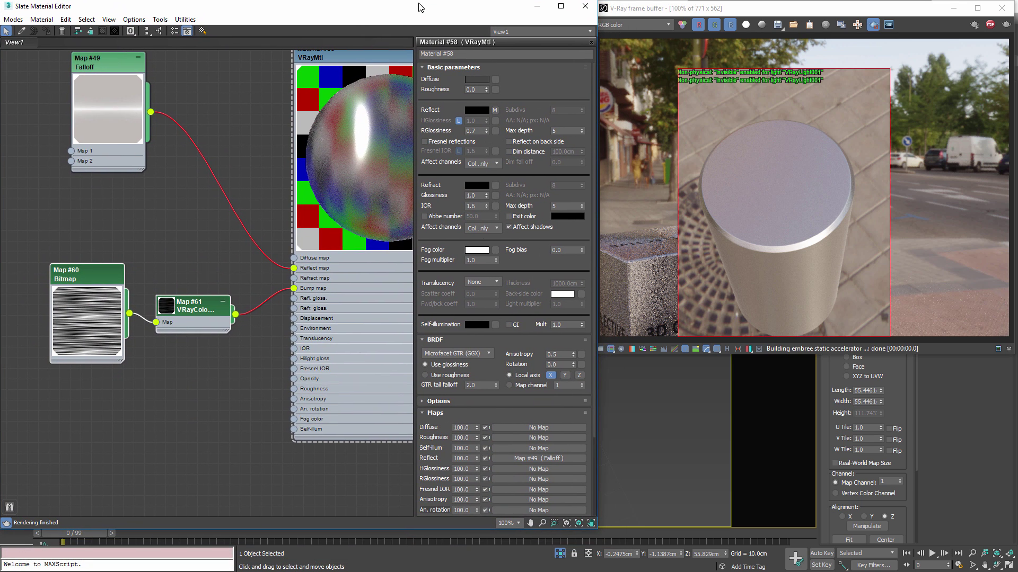
# - Set the BRDF anisotropy of Material #58 to 0.0
pyautogui.moveTo(189, 378); pyautogui.dragTo(187, 419, button='middle')
pyautogui.scroll(-1, 197, 316)
pyautogui.moveTo(158, 284); pyautogui.dragTo(67, 275, button='middle')
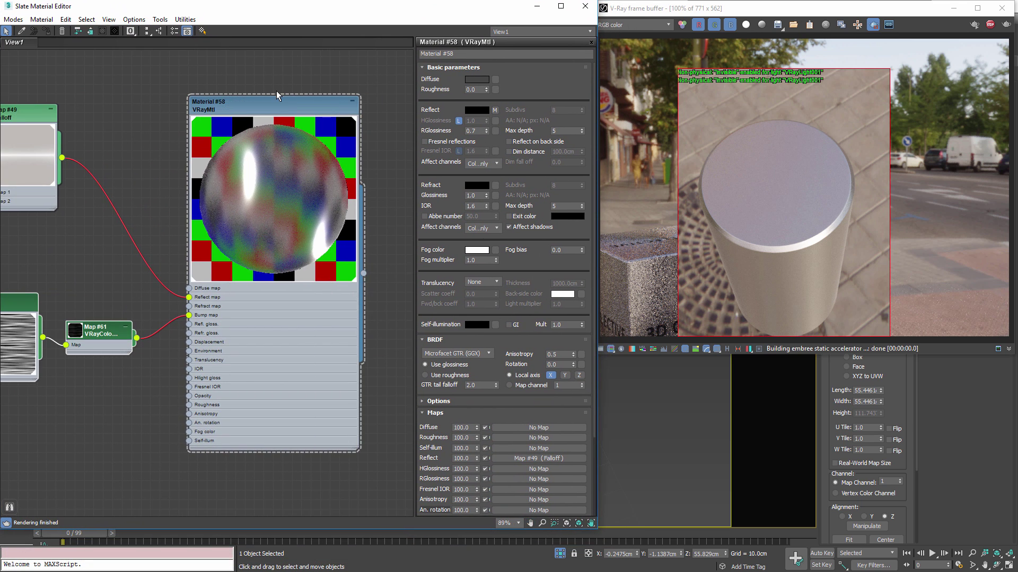
pyautogui.click(265, 109)
pyautogui.moveTo(561, 355); pyautogui.dragTo(504, 358)
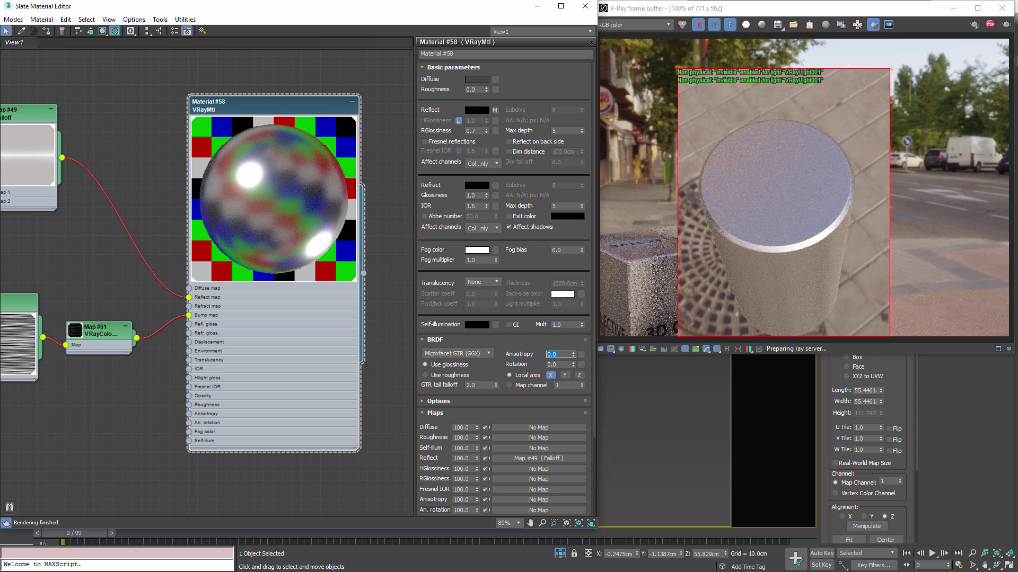
# - Add the concentric-ring texture New_Graph_diffuse.png as a bitmap node, enlarge its preview, and place it below the straight-scratch bitmap
pyautogui.moveTo(86, 392); pyautogui.dragTo(84, 392)
pyautogui.doubleClick(58, 387)
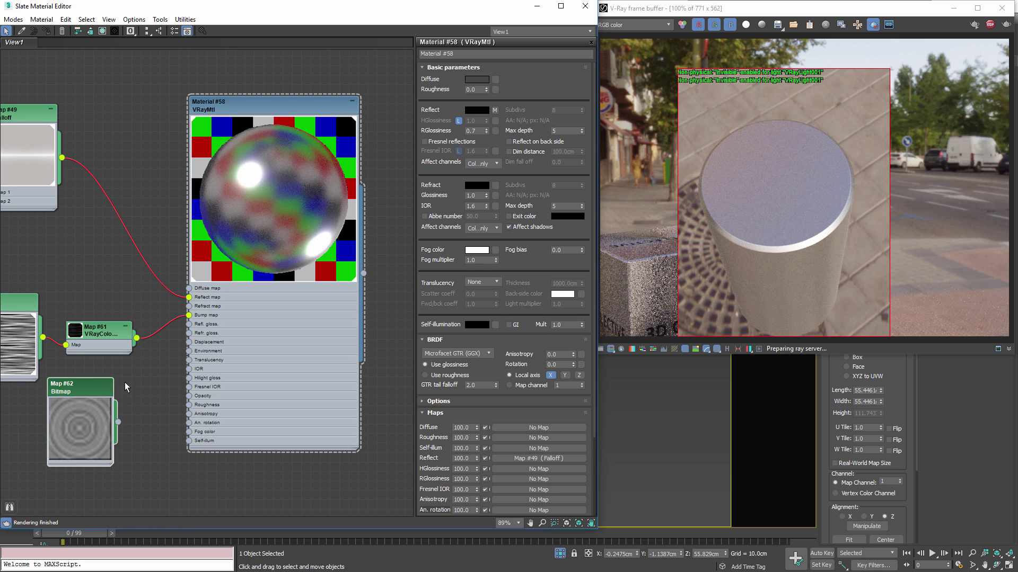
pyautogui.moveTo(125, 383); pyautogui.dragTo(233, 284, button='middle')
pyautogui.moveTo(197, 293); pyautogui.dragTo(75, 342)
pyautogui.doubleClick(94, 415)
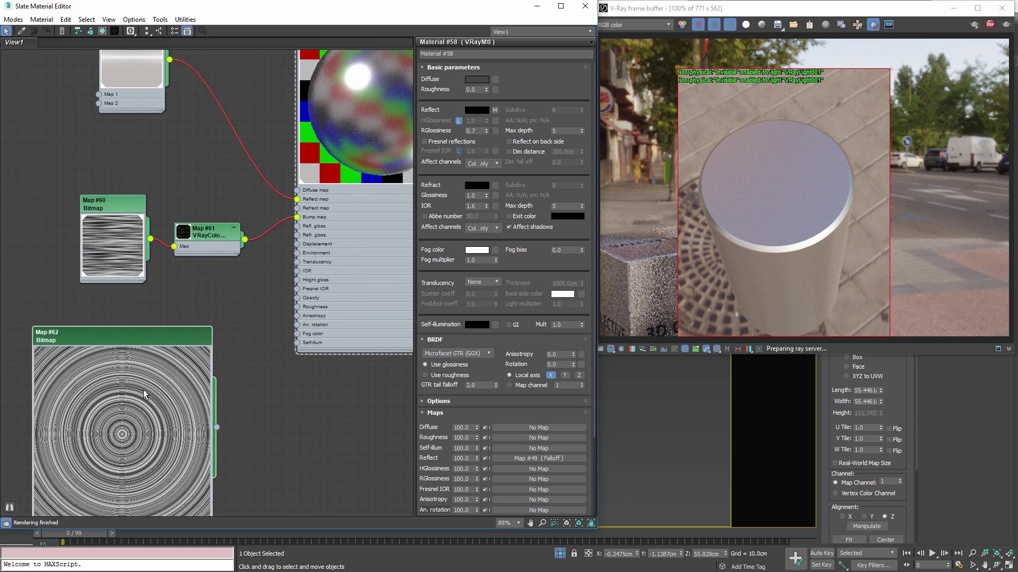
pyautogui.moveTo(171, 360); pyautogui.dragTo(124, 350)
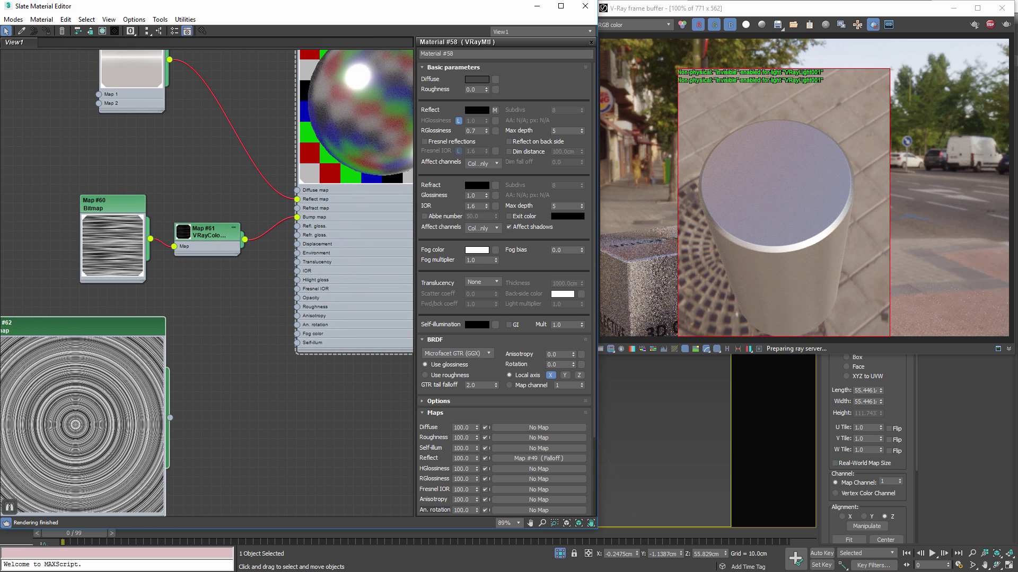
pyautogui.moveTo(83, 323); pyautogui.dragTo(117, 303)
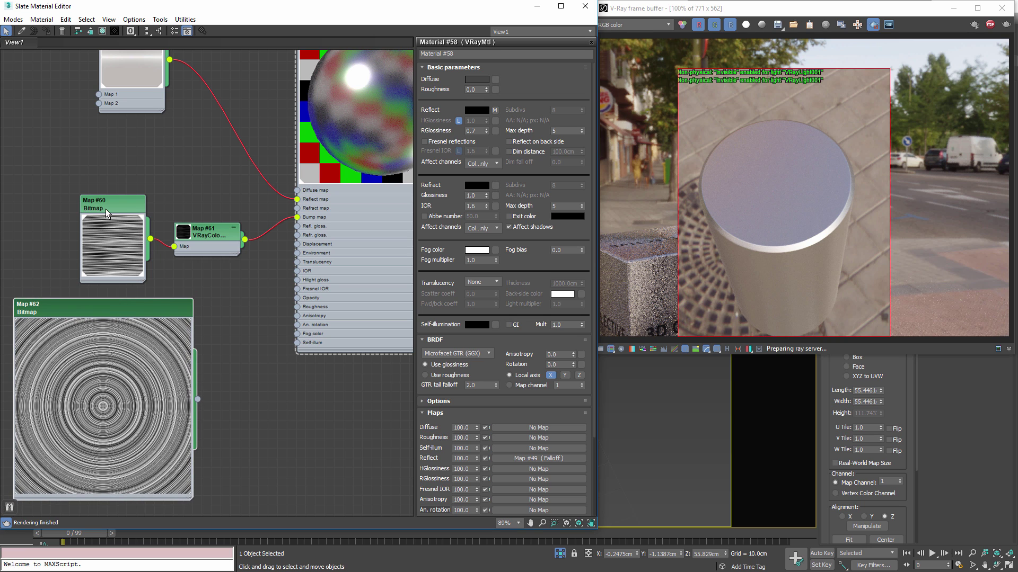
# - Spread the straight-scratch and concentric-ring bitmap nodes further away from the VRayColor2Bump node
pyautogui.moveTo(135, 202); pyautogui.dragTo(54, 197)
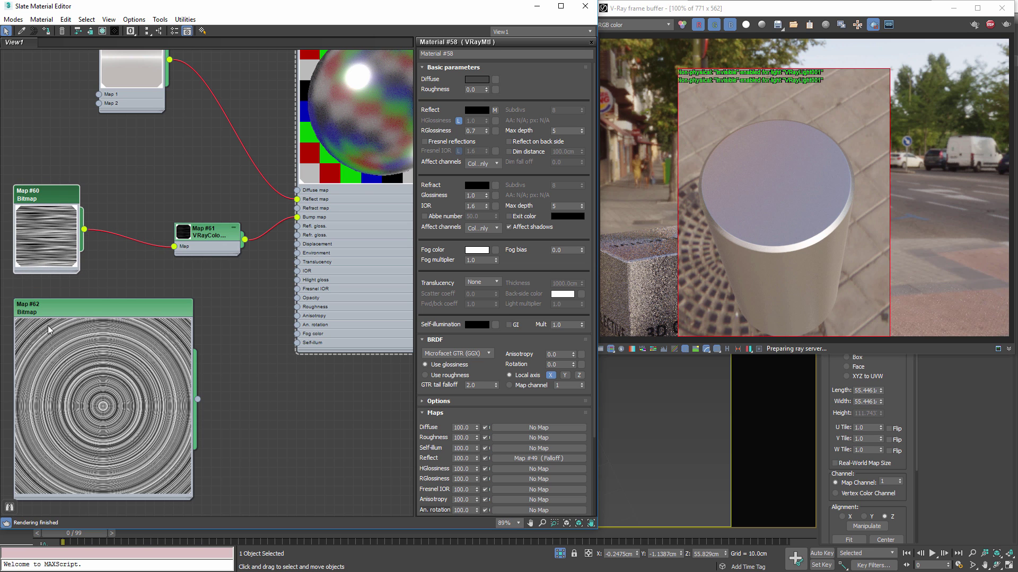
pyautogui.scroll(1, 179, 418)
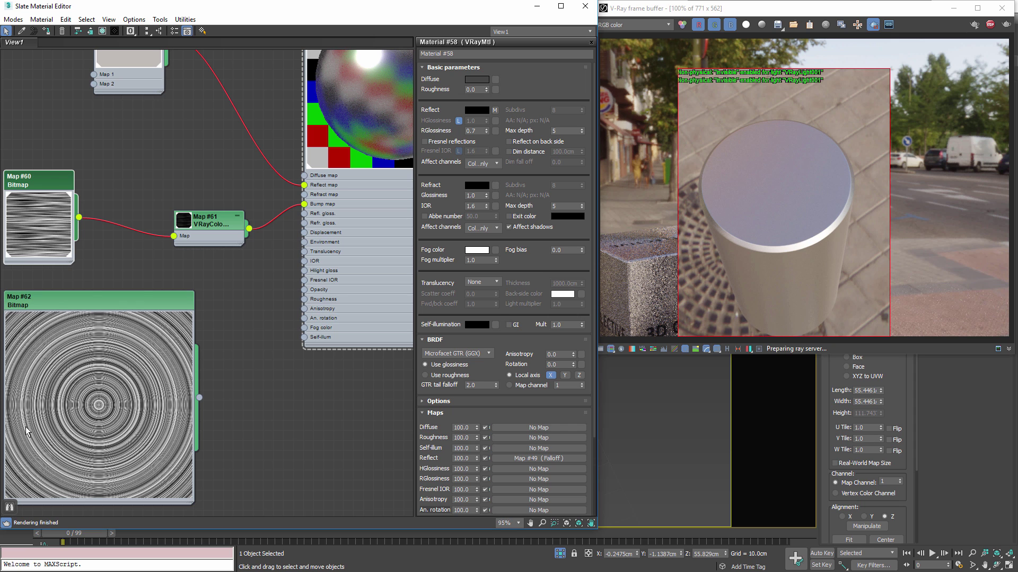
pyautogui.scroll(-1, 129, 349)
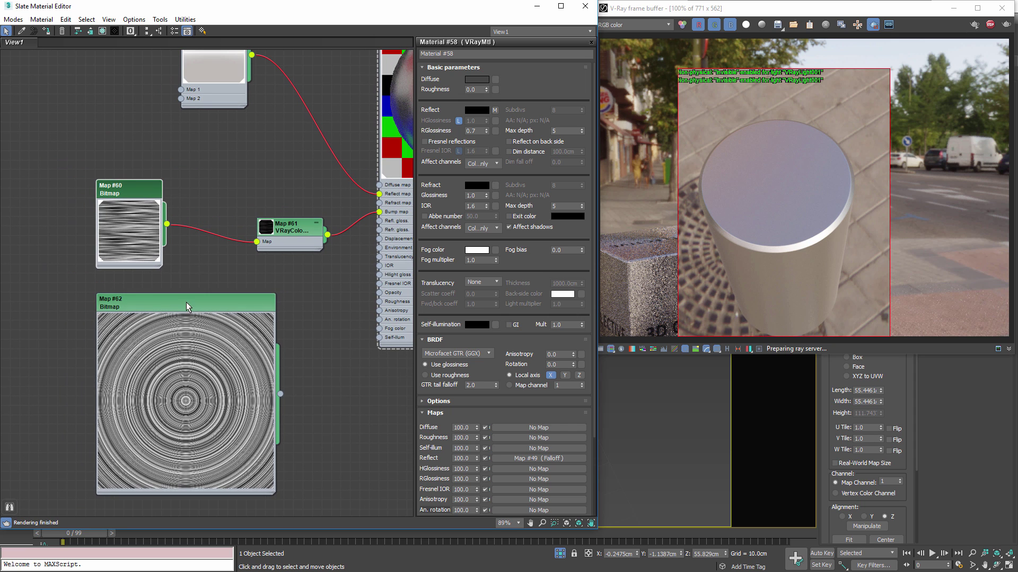
pyautogui.moveTo(186, 302); pyautogui.dragTo(126, 286)
pyautogui.moveTo(136, 233); pyautogui.dragTo(69, 205)
pyautogui.moveTo(94, 241)
pyautogui.mouseDown()
pyautogui.moveTo(119, 261)
pyautogui.moveTo(94, 222)
pyautogui.mouseUp()
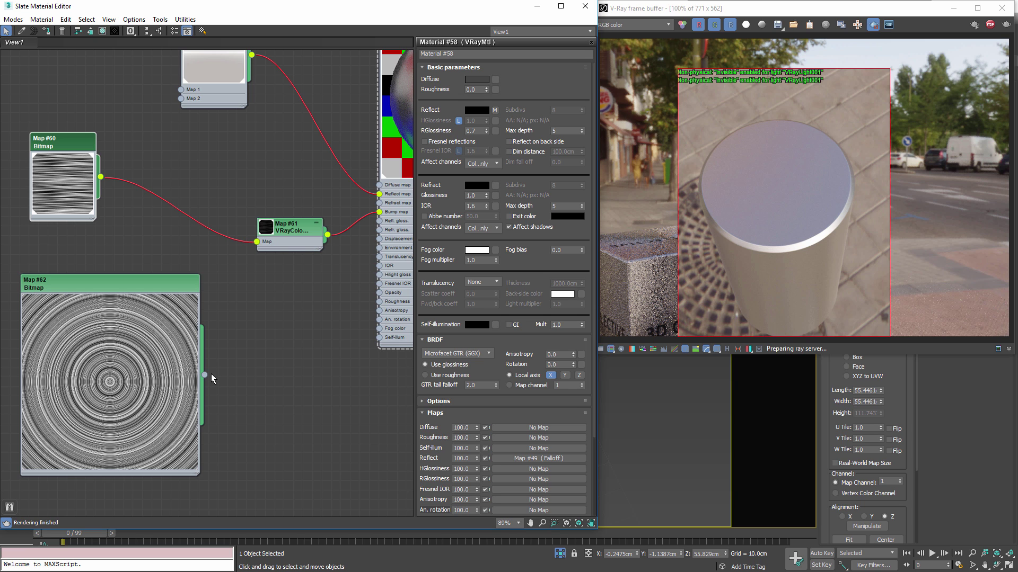
# - Connect the concentric-ring bitmap to the VRayColor2Bump node in place of the straight scratches and set the height to 1.0 cm
pyautogui.moveTo(204, 374); pyautogui.dragTo(256, 241)
pyautogui.moveTo(156, 371); pyautogui.dragTo(137, 314)
pyautogui.moveTo(311, 235); pyautogui.dragTo(320, 295, button='middle')
pyautogui.doubleClick(304, 285)
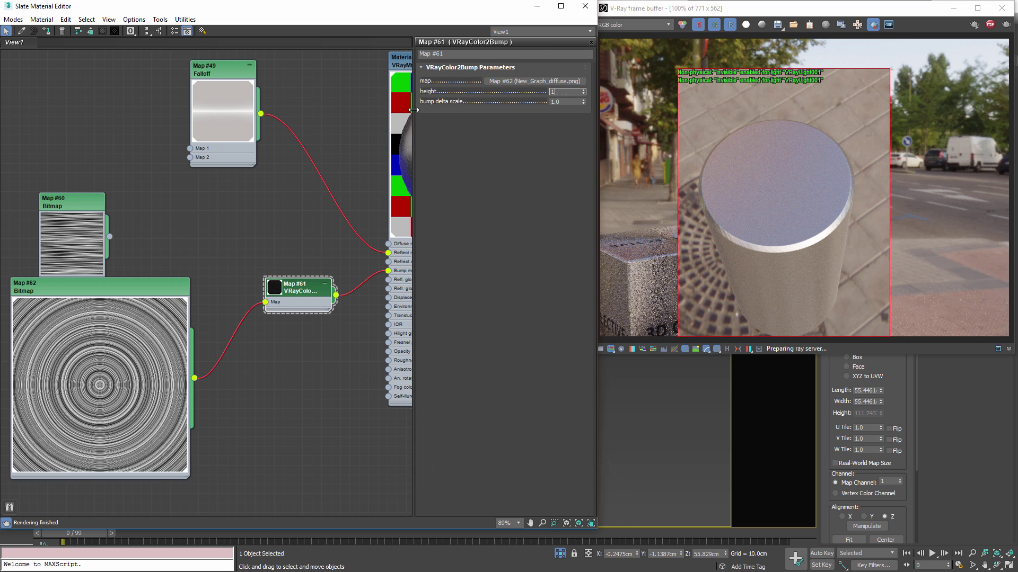
pyautogui.press('Return')
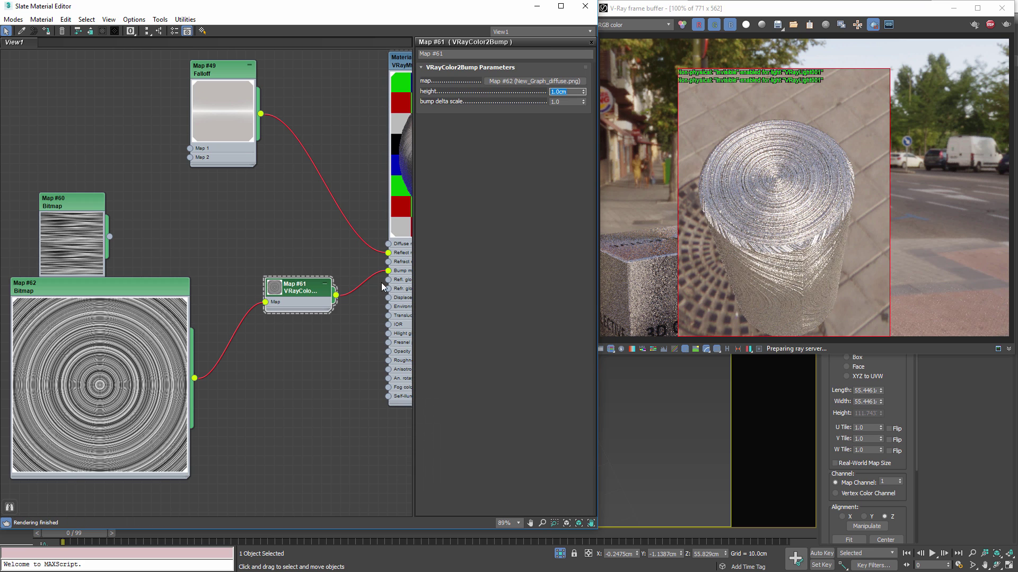
# - Limit the render region to the cylinder's cap and try VRayColor2Bump heights of 0.5 cm and 0.1 cm
pyautogui.moveTo(705, 113); pyautogui.dragTo(860, 250)
pyautogui.click(575, 95)
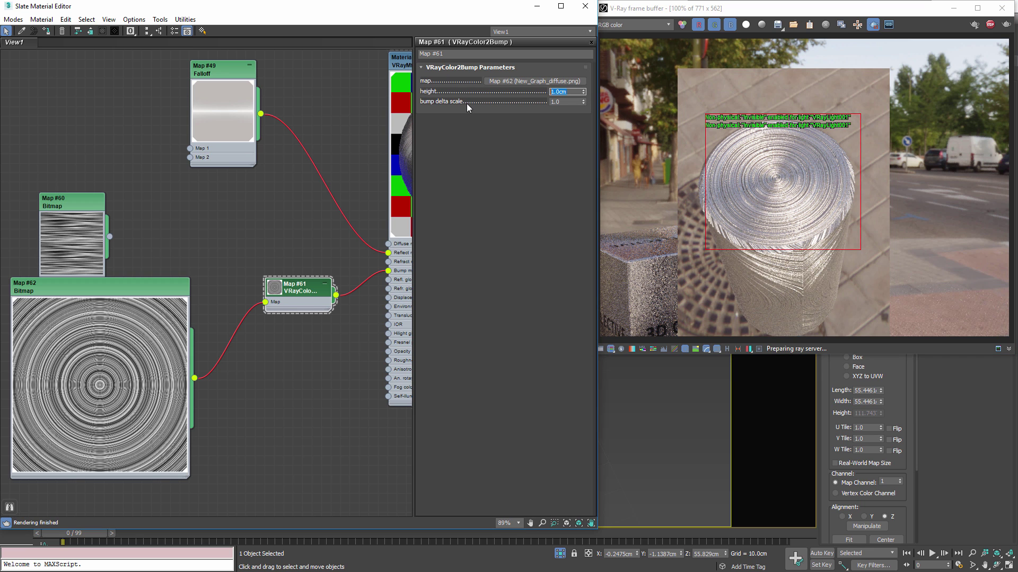
pyautogui.write('0.5')
pyautogui.press('Return')
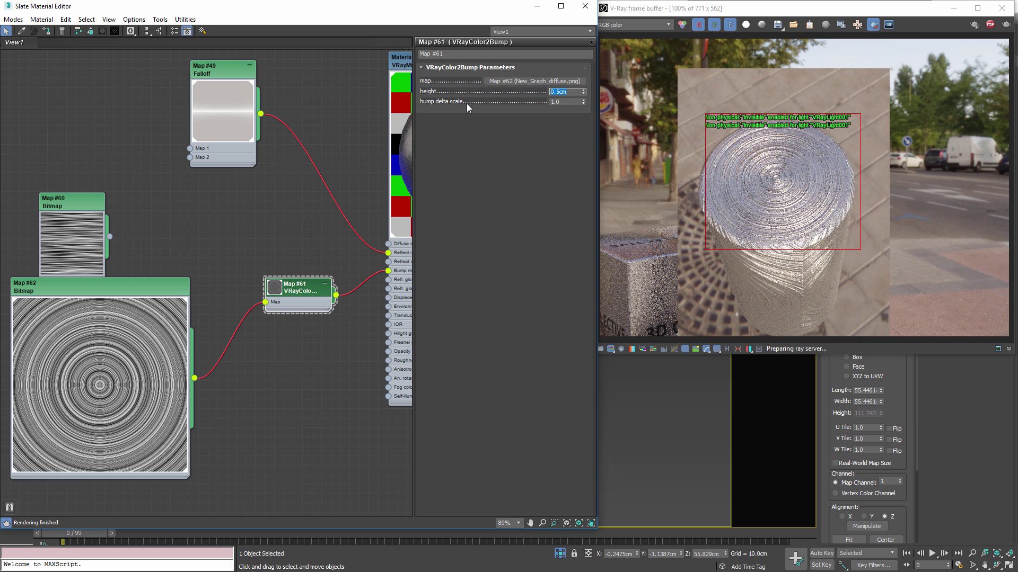
pyautogui.write('0.1')
pyautogui.press('Return')
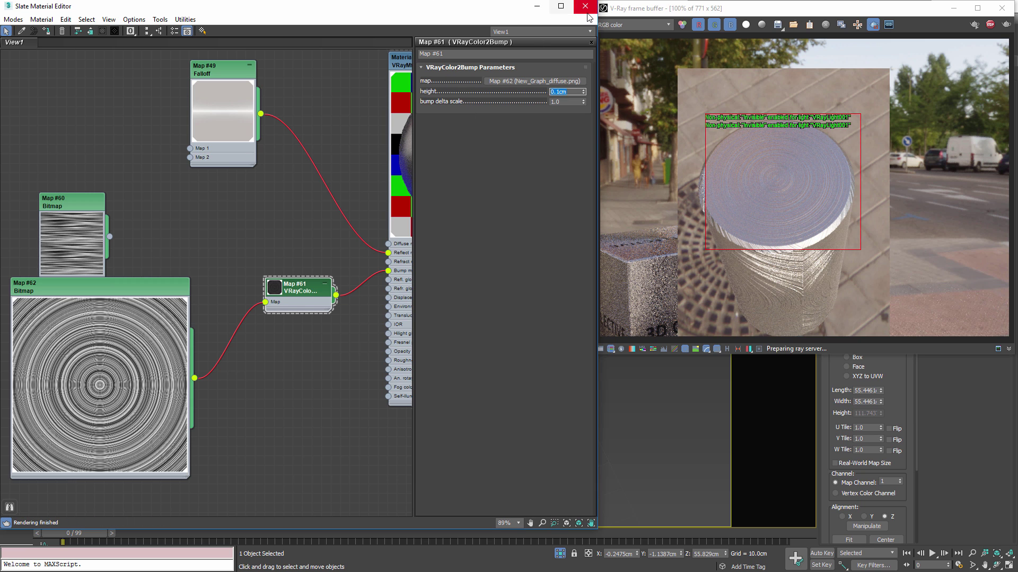
# - Close the material editor, view the cylinder's cap almost straight from above, and redraw the render region around the whole cap
pyautogui.moveTo(311, 138); pyautogui.dragTo(226, 195, button='middle')
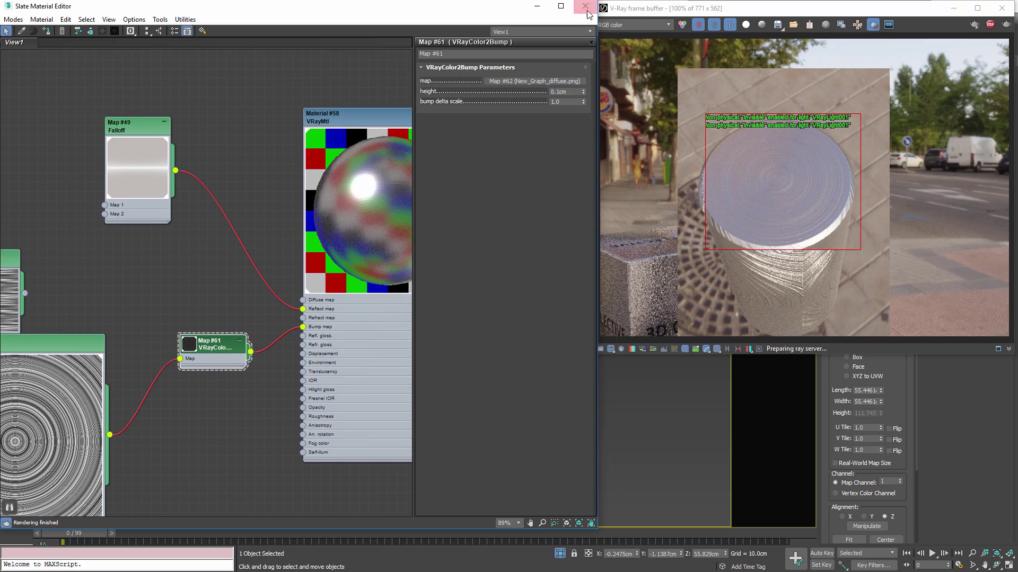
pyautogui.click(585, 6)
pyautogui.keyDown('alt'); pyautogui.moveTo(474, 144); pyautogui.dragTo(415, 329, button='middle'); pyautogui.keyUp('alt')
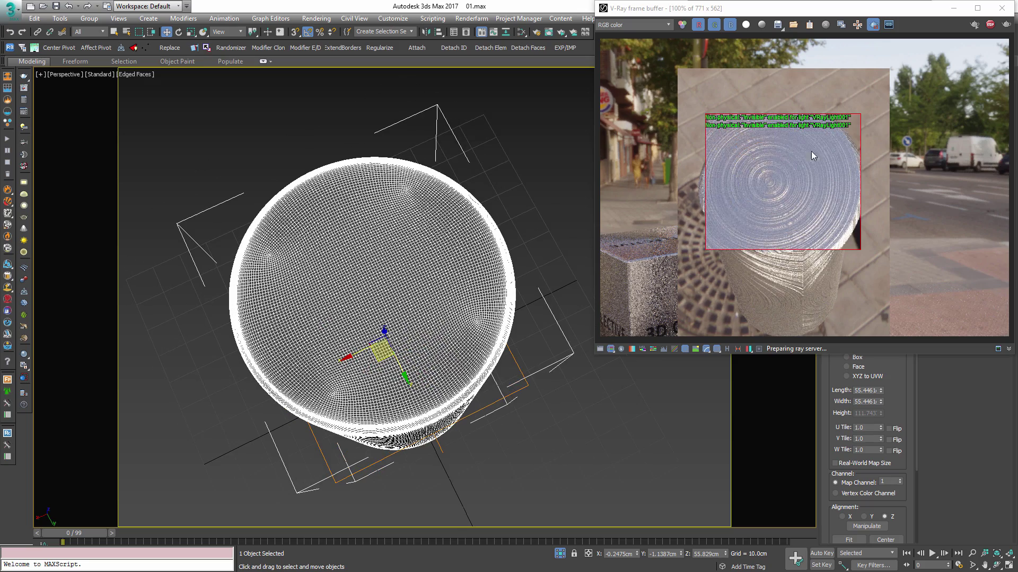
pyautogui.scroll(-1, 811, 151)
pyautogui.click(875, 25)
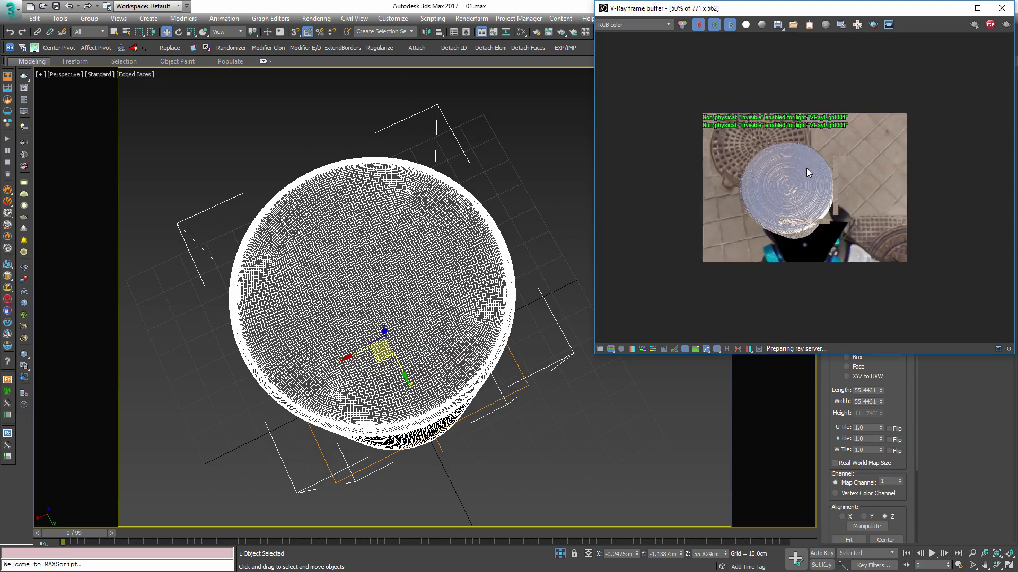
pyautogui.scroll(1, 805, 169)
pyautogui.click(873, 24)
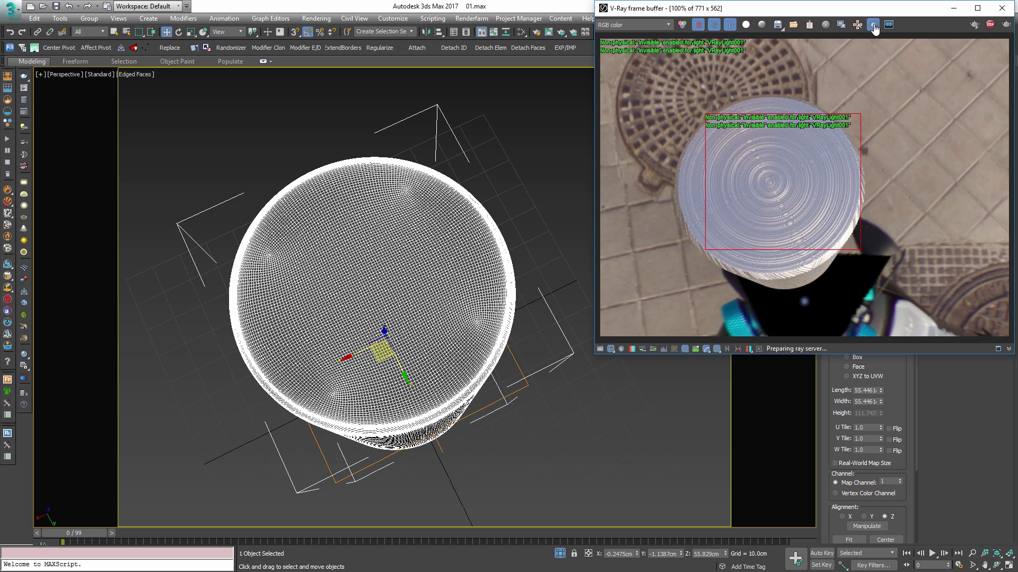
pyautogui.moveTo(669, 82); pyautogui.dragTo(870, 285)
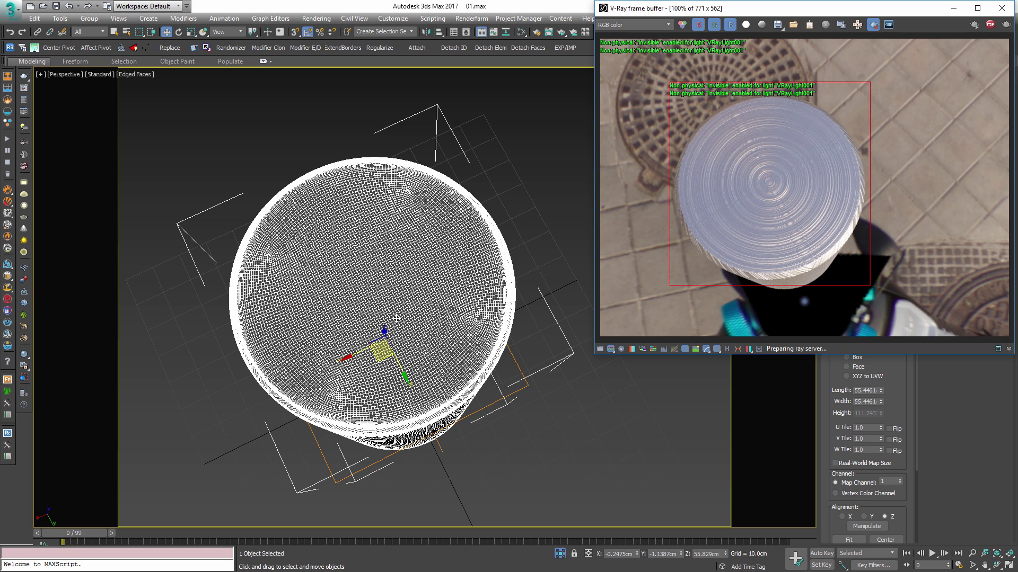
# - Reopen the material editor and test VRayColor2Bump heights of 0.05 cm and 0.02 cm, finishing with 0.3 cm
pyautogui.press('m')
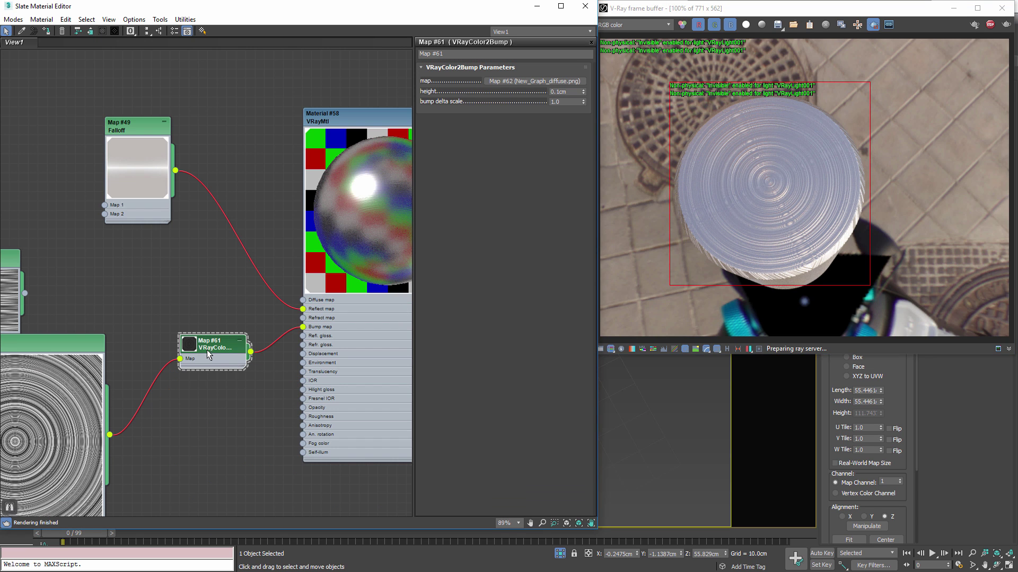
pyautogui.moveTo(208, 354); pyautogui.dragTo(210, 398)
pyautogui.doubleClick(561, 91)
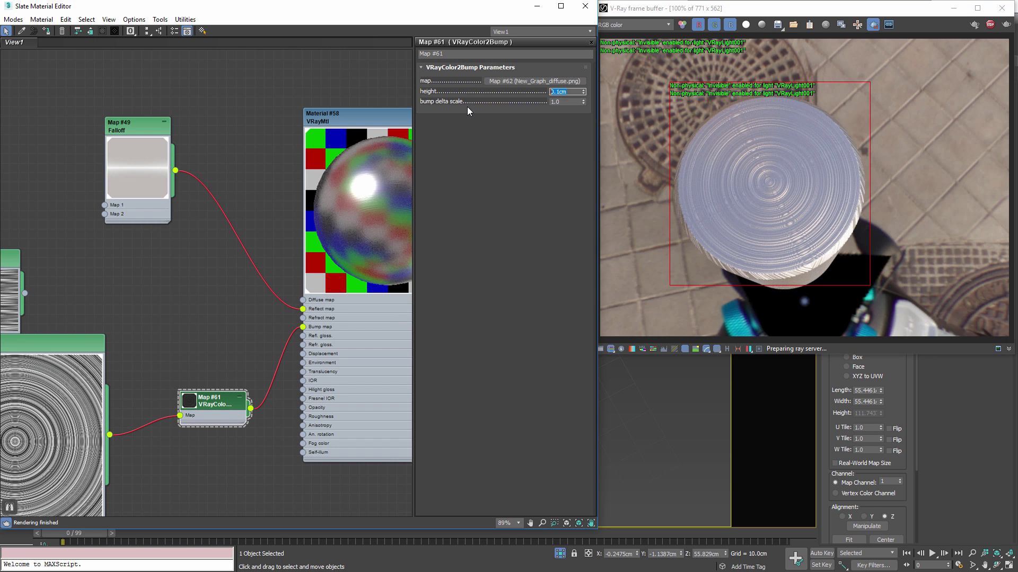
pyautogui.write('0.05')
pyautogui.press('Return')
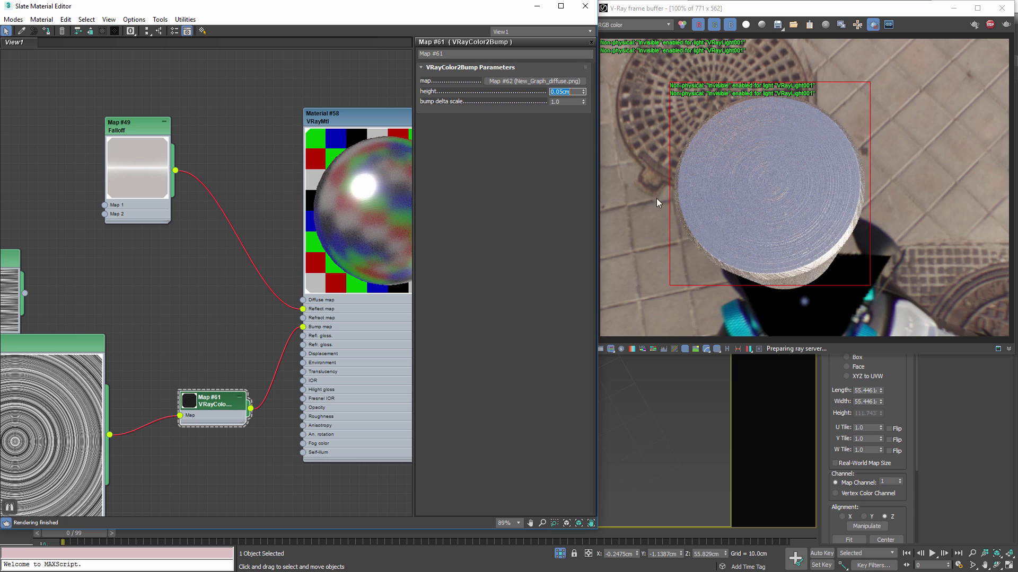
pyautogui.write('0.02')
pyautogui.press('Return')
pyautogui.write('0.3')
pyautogui.press('Return')
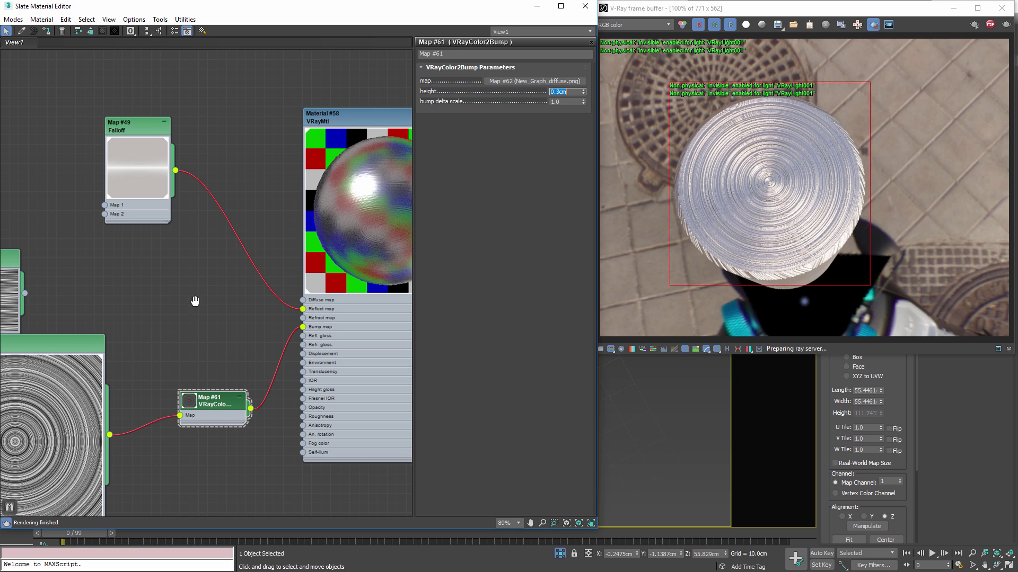
# - Rearrange the two bitmap nodes and the VRayColor2Bump node to tidy the graph beside the Falloff map
pyautogui.moveTo(196, 300); pyautogui.dragTo(355, 223, button='middle')
pyautogui.scroll(-2, 354, 223)
pyautogui.moveTo(185, 191); pyautogui.dragTo(86, 113)
pyautogui.moveTo(260, 330); pyautogui.dragTo(221, 244)
pyautogui.moveTo(364, 305); pyautogui.dragTo(310, 213)
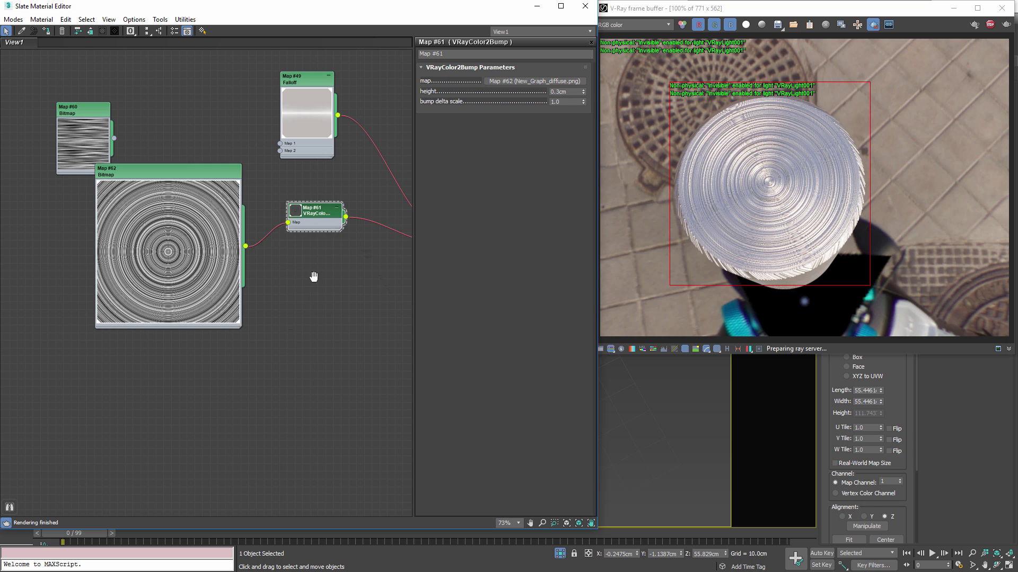
pyautogui.moveTo(313, 278); pyautogui.dragTo(151, 259, button='middle')
pyautogui.scroll(1, 304, 240)
pyautogui.moveTo(163, 187); pyautogui.dragTo(179, 221)
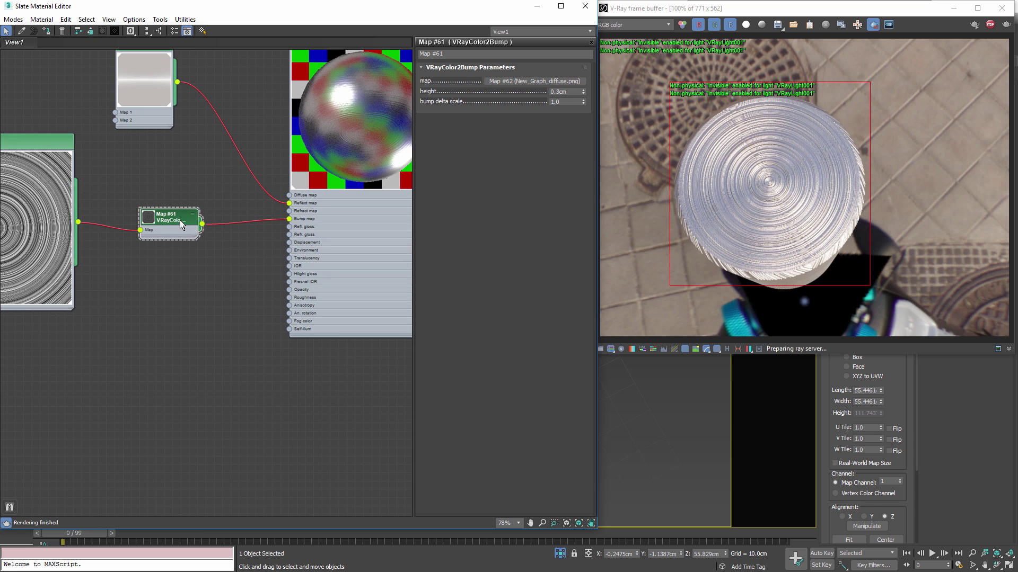
# - Disconnect the VRayColor2Bump node from the bump slot of Material #58 and open the material's parameters
pyautogui.click(237, 223)
pyautogui.press('Delete')
pyautogui.scroll(-1, 277, 186)
pyautogui.rightClick(315, 160)
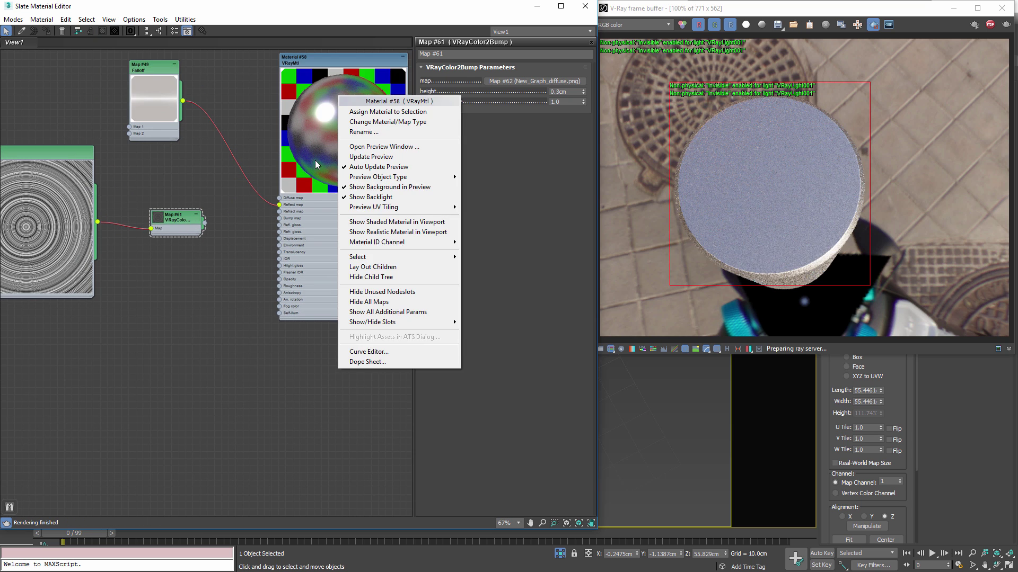
pyautogui.click(339, 56)
pyautogui.doubleClick(339, 57)
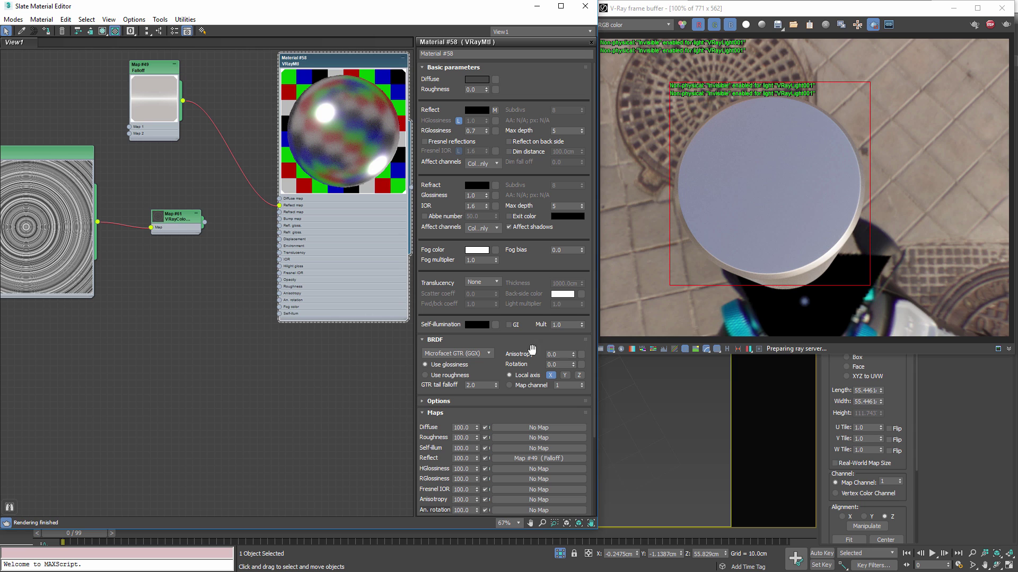
# - Set the BRDF anisotropy of Material #58 to 0.5, test the Z local axis, and return it to X
pyautogui.click(556, 354)
pyautogui.write('0.5')
pyautogui.press('Return')
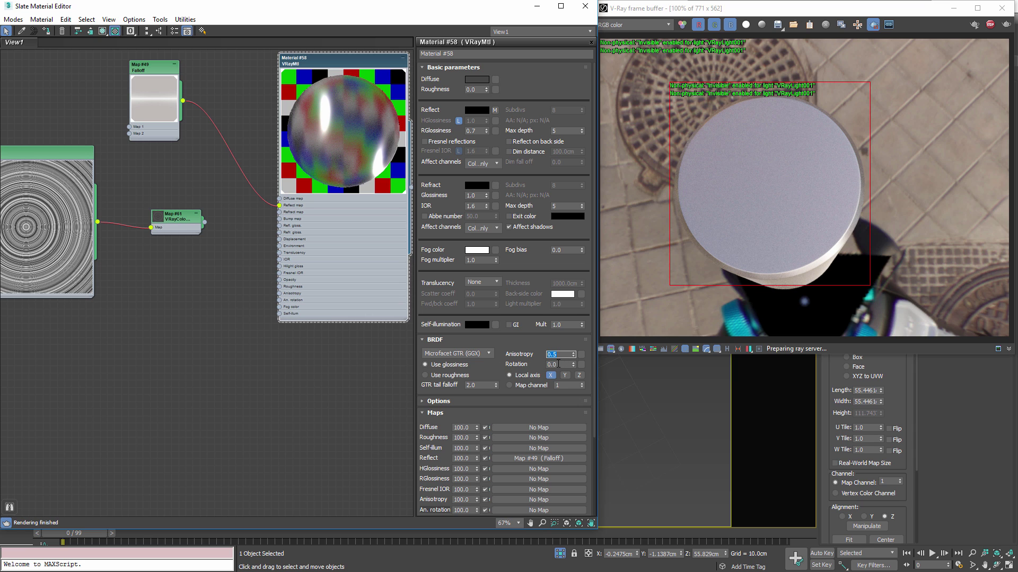
pyautogui.click(579, 375)
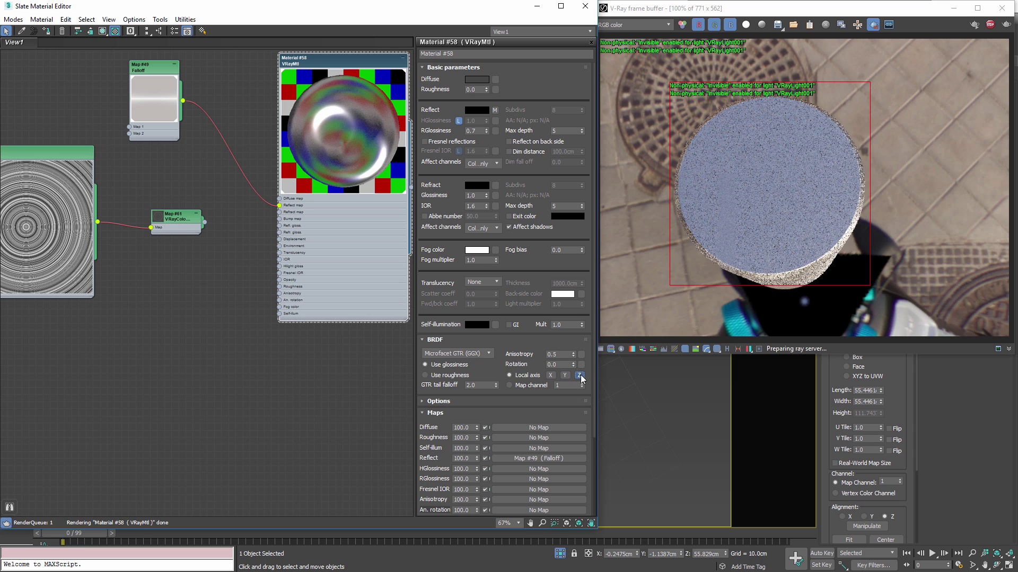
pyautogui.click(550, 376)
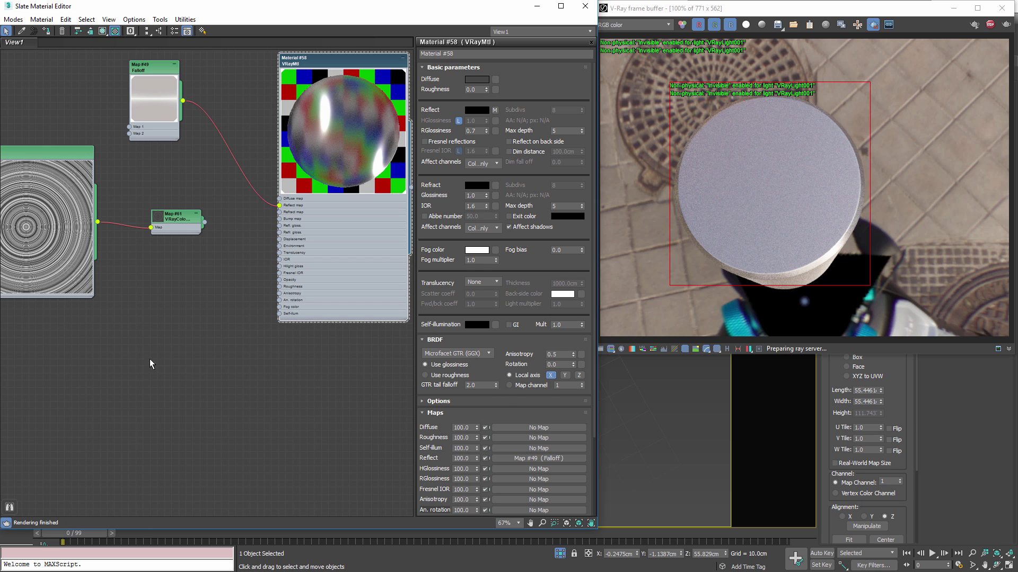
# - Add a Gradient Ramp map below the VRayColor2Bump node and open its parameters
pyautogui.moveTo(137, 401); pyautogui.dragTo(208, 333, button='middle')
pyautogui.rightClick(208, 334)
pyautogui.moveTo(258, 375)
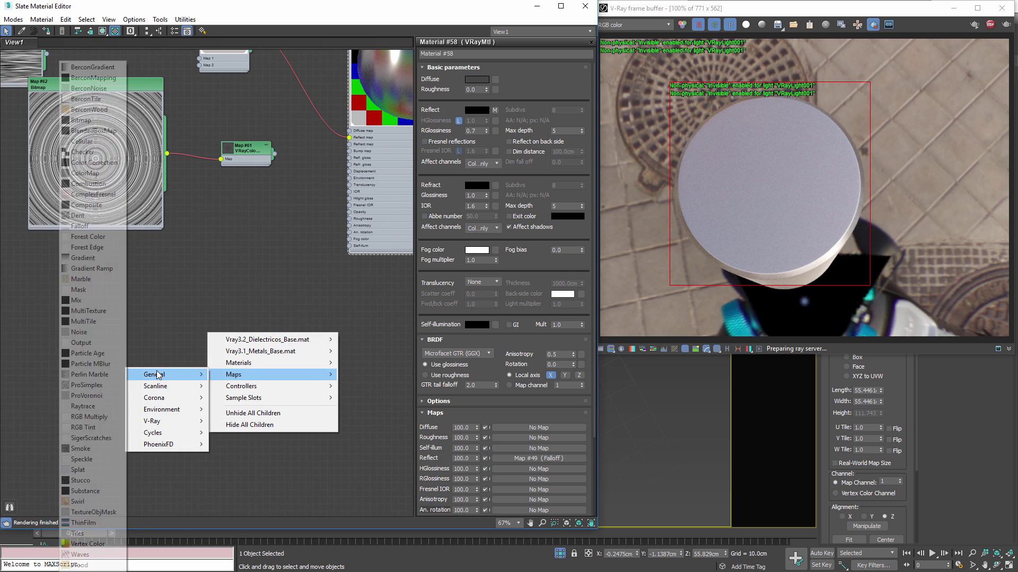
pyautogui.moveTo(157, 375)
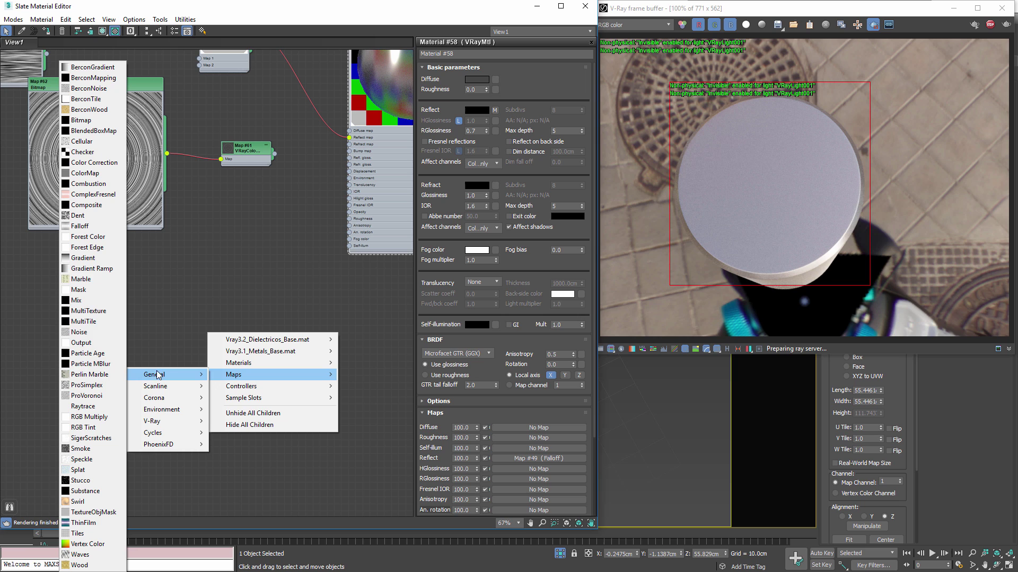
pyautogui.click(81, 268)
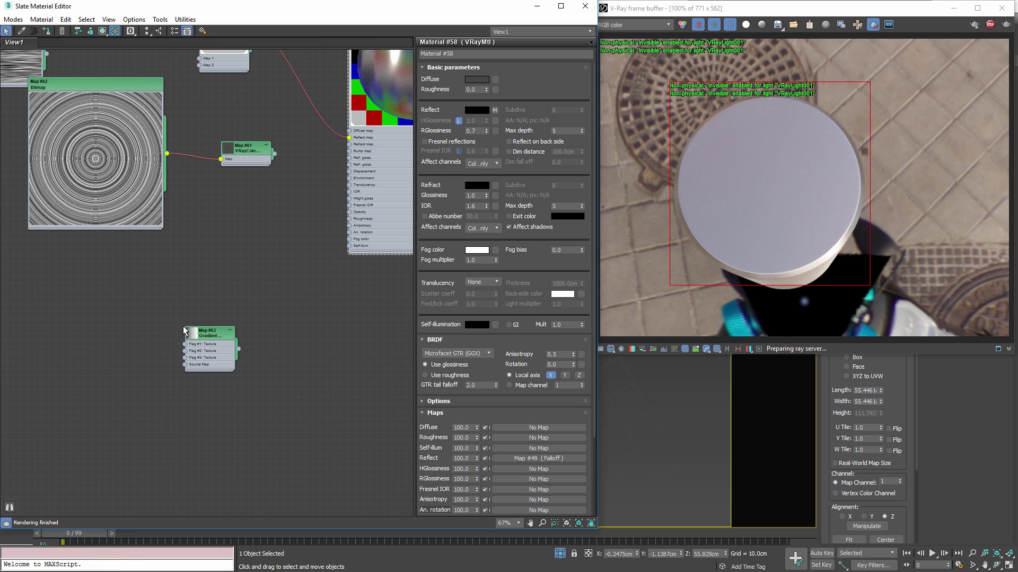
pyautogui.doubleClick(212, 332)
pyautogui.scroll(2, 213, 331)
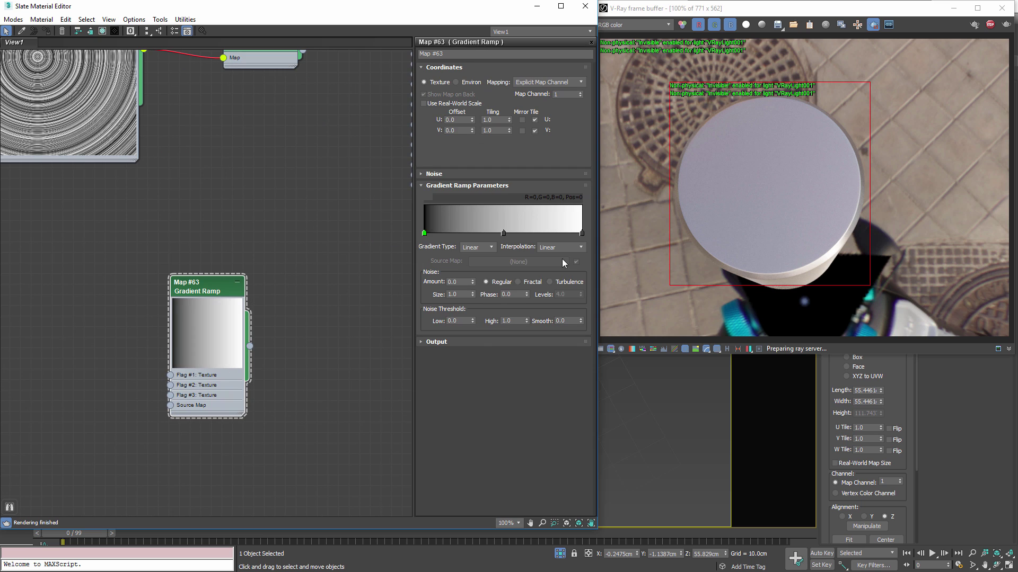
# - Delete the middle flag of the Gradient Ramp and set its gradient type to Spiral
pyautogui.rightClick(503, 234)
pyautogui.click(536, 285)
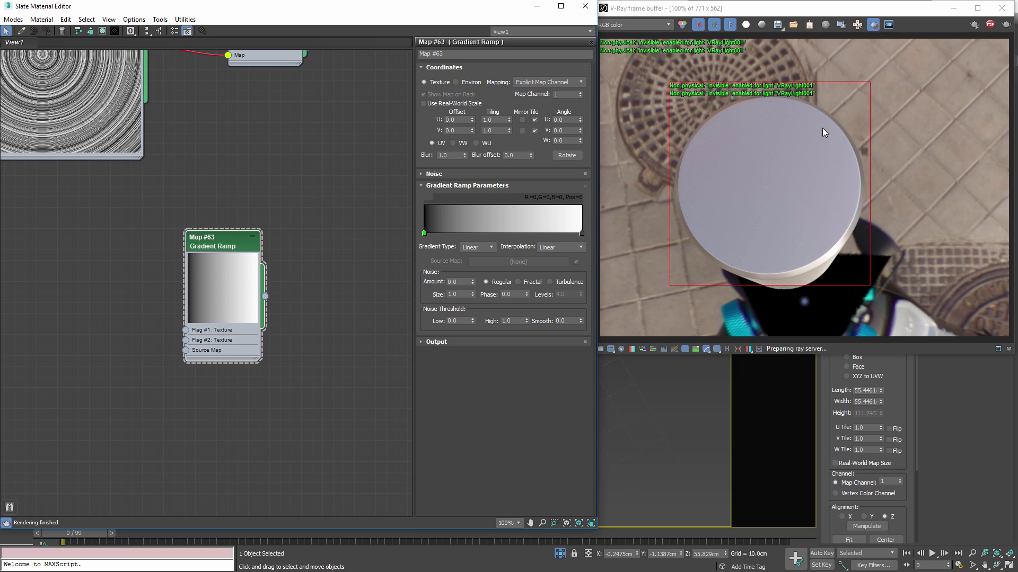
pyautogui.click(479, 248)
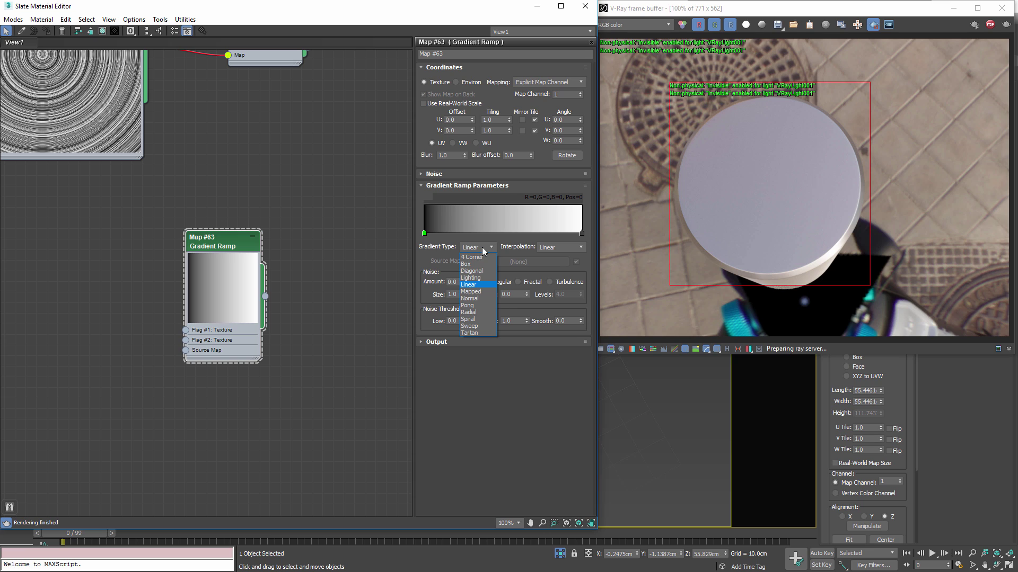
pyautogui.click(476, 320)
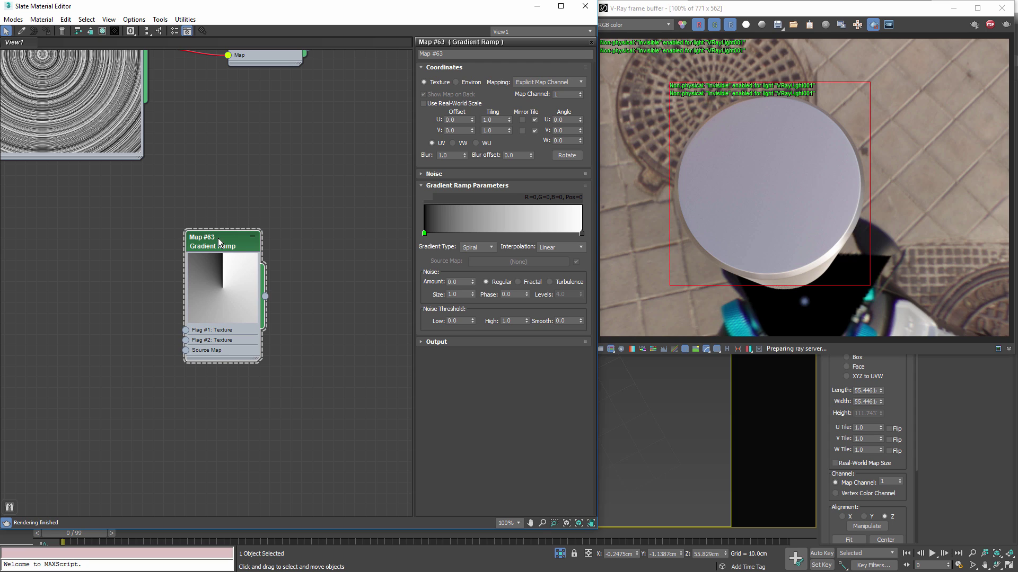
# - Connect the Gradient Ramp to the anisotropy rotation slot of Material #58 and derive the anisotropy from map channel 1
pyautogui.moveTo(223, 245); pyautogui.dragTo(181, 236)
pyautogui.scroll(-1, 228, 195)
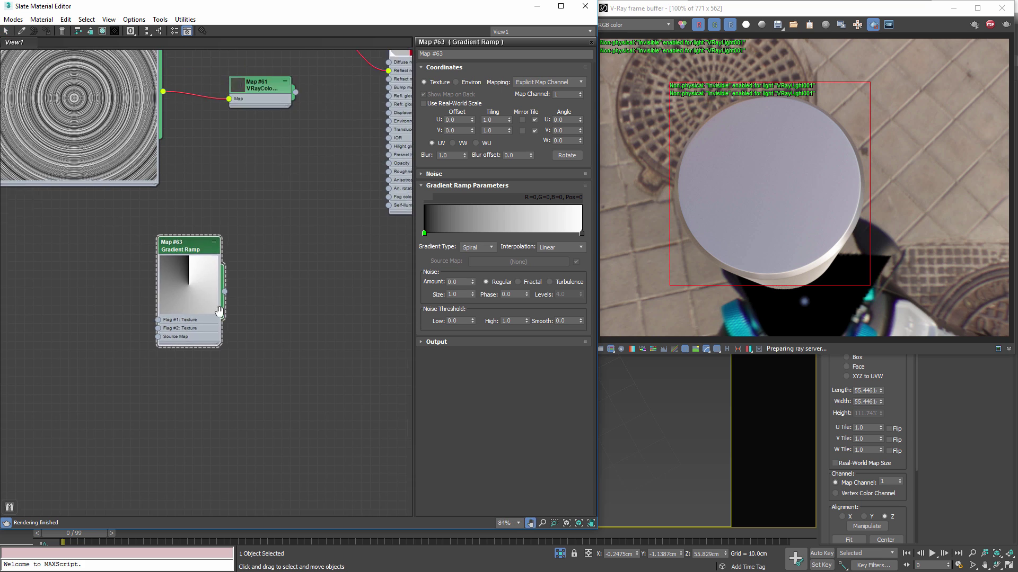
pyautogui.moveTo(314, 227); pyautogui.dragTo(194, 298, button='middle')
pyautogui.moveTo(90, 356); pyautogui.dragTo(265, 247)
pyautogui.moveTo(196, 195); pyautogui.dragTo(180, 324, button='middle')
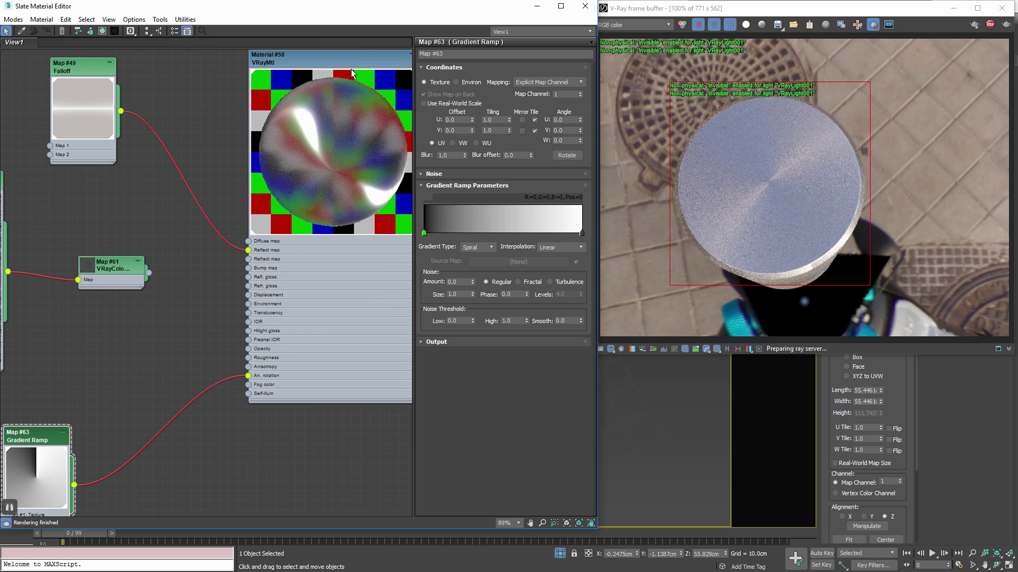
pyautogui.doubleClick(345, 61)
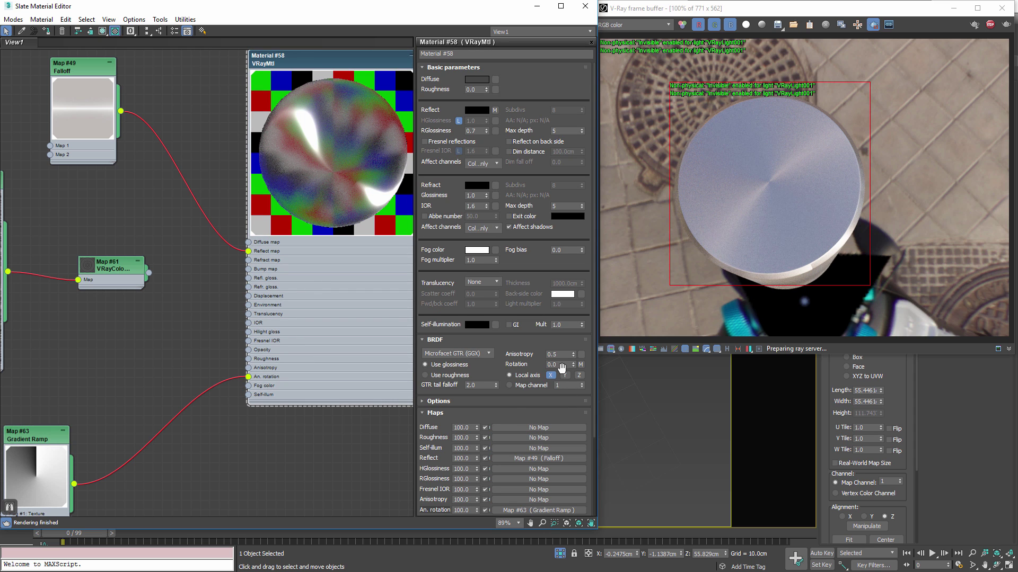
pyautogui.click(519, 385)
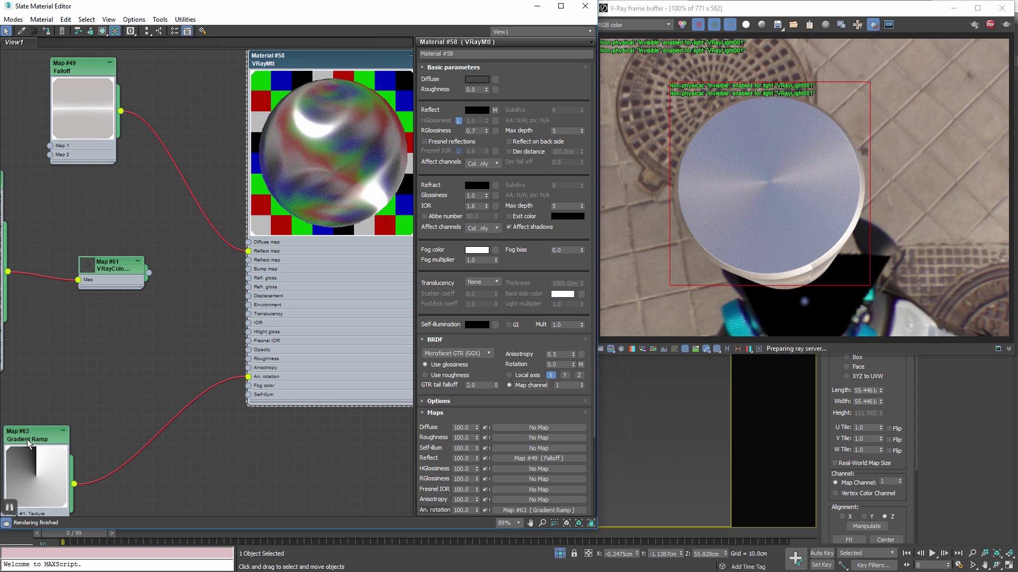
# - Move the Gradient Ramp and the concentric scratch bitmap nodes closer to the rest of the graph
pyautogui.moveTo(27, 440); pyautogui.dragTo(44, 422)
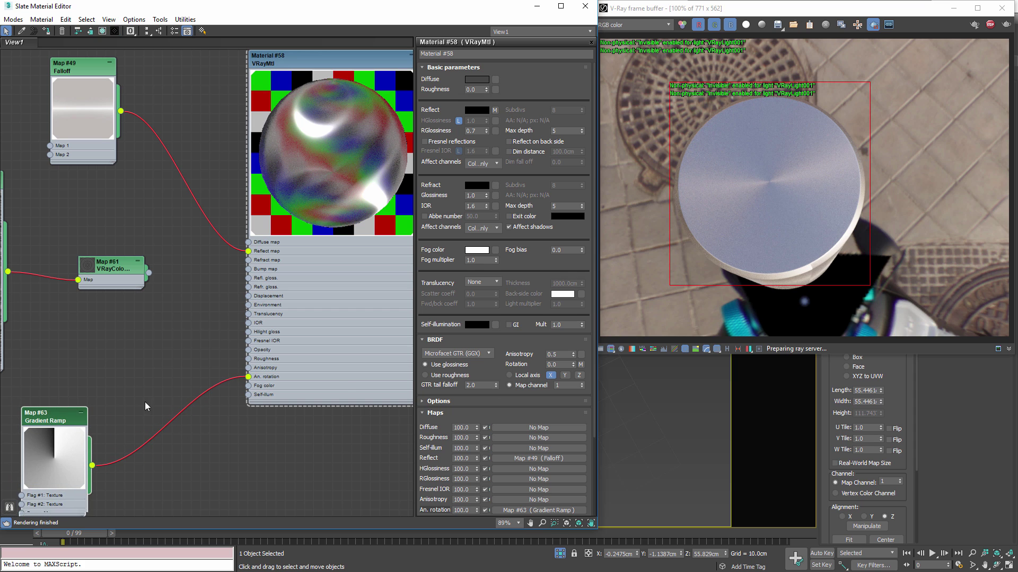
pyautogui.doubleClick(63, 415)
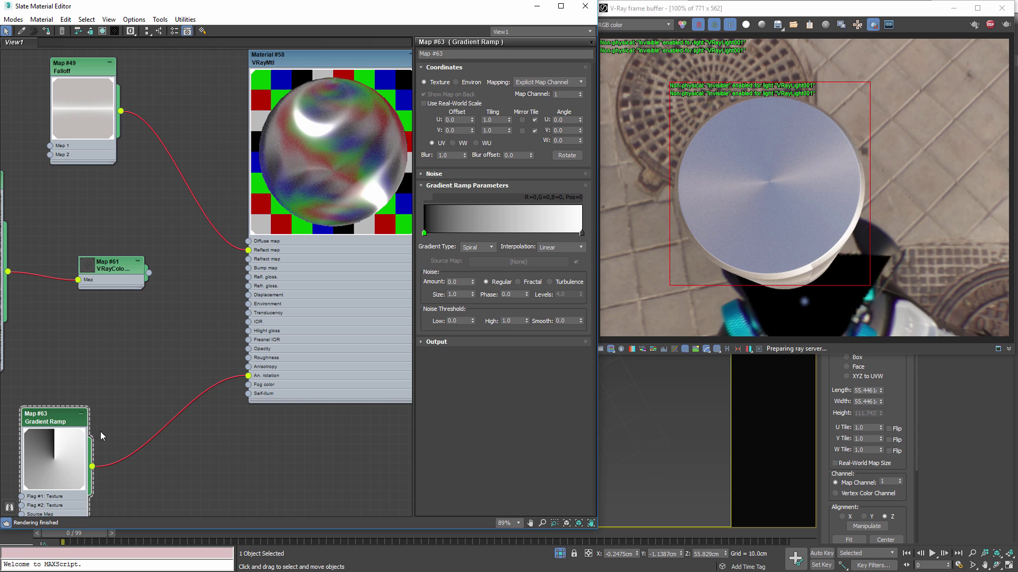
pyautogui.moveTo(100, 431); pyautogui.dragTo(190, 351, button='middle')
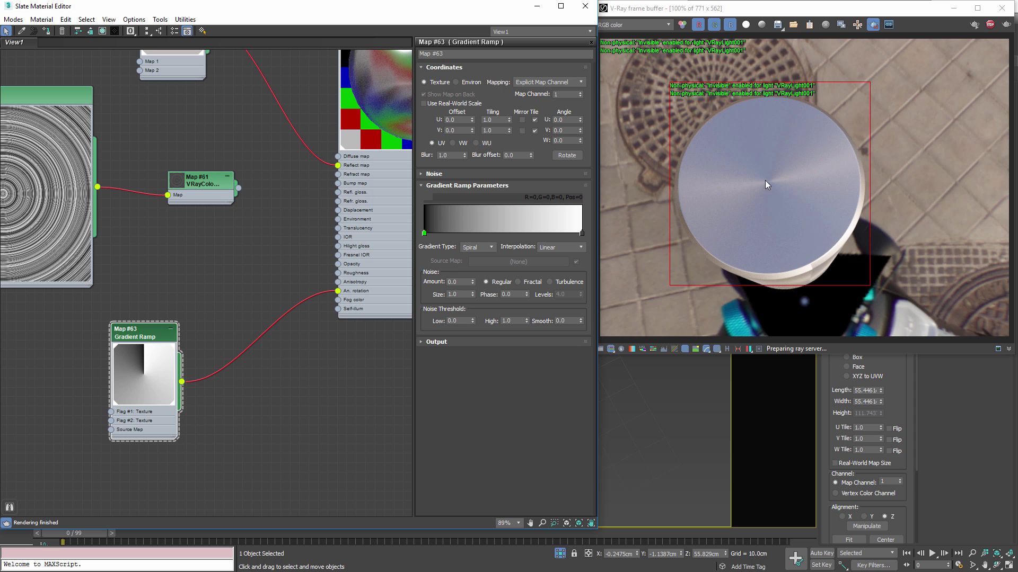
pyautogui.scroll(-1, 236, 201)
pyautogui.moveTo(237, 201); pyautogui.dragTo(307, 249, button='middle')
pyautogui.moveTo(121, 243); pyautogui.dragTo(157, 252)
pyautogui.moveTo(410, 184); pyautogui.dragTo(237, 251, button='middle')
# - Set the reflection glossiness of Material #58 to 0.5
pyautogui.doubleClick(312, 104)
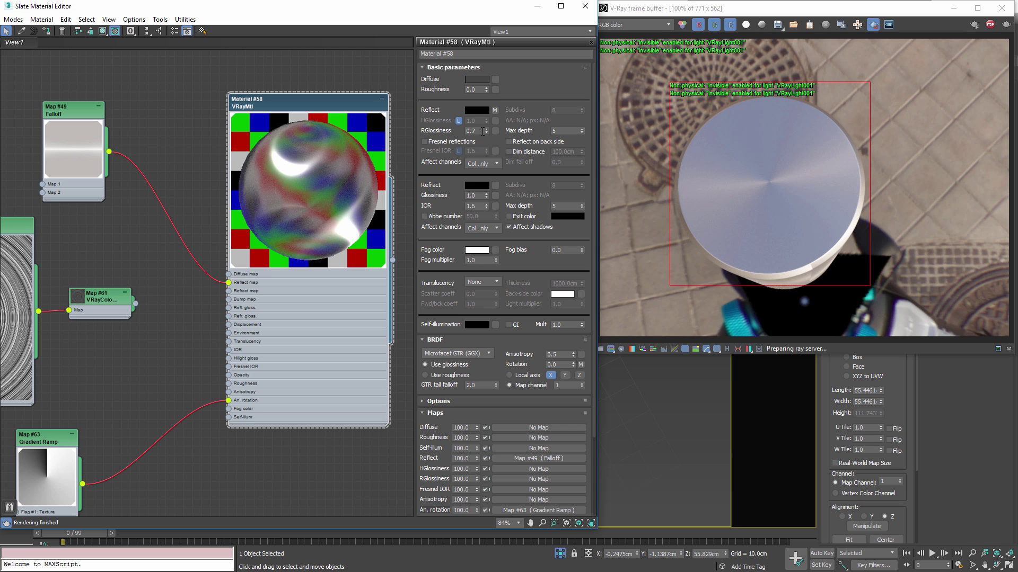
pyautogui.doubleClick(480, 130)
pyautogui.write('1')
pyautogui.press('Return')
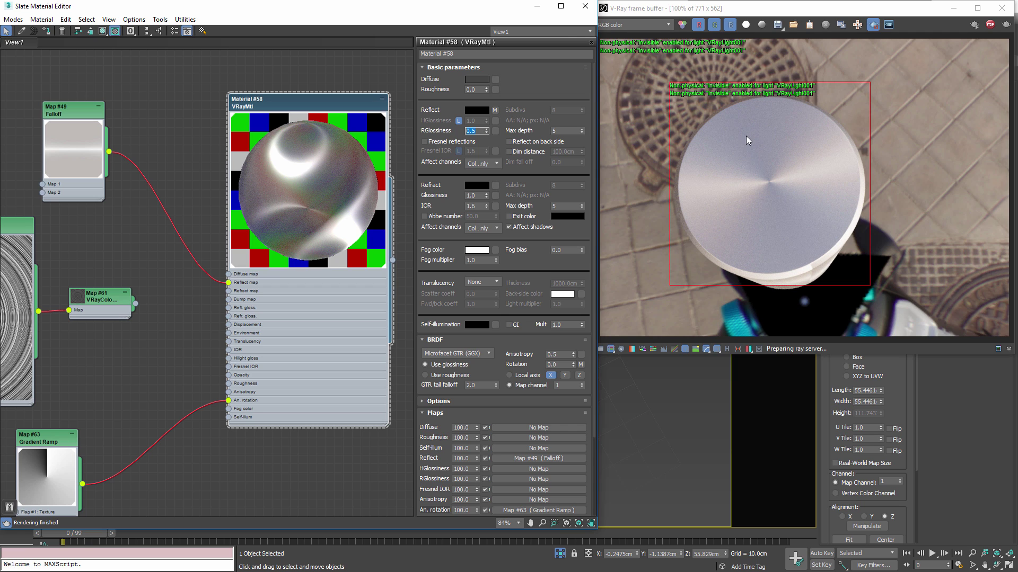
# - Close the material editor and orbit the perspective view to examine the cap's anisotropic highlights at an oblique angle
pyautogui.moveTo(681, 437); pyautogui.dragTo(705, 442, button='middle')
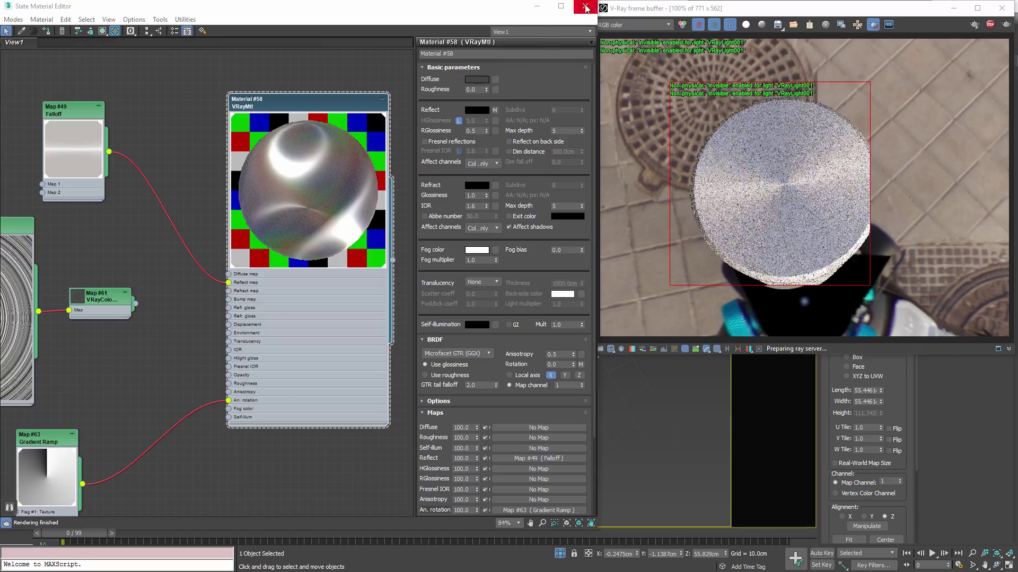
pyautogui.click(585, 7)
pyautogui.keyDown('alt'); pyautogui.moveTo(393, 424); pyautogui.dragTo(379, 397, button='middle'); pyautogui.keyUp('alt')
pyautogui.scroll(6, 380, 397)
pyautogui.scroll(-6, 379, 396)
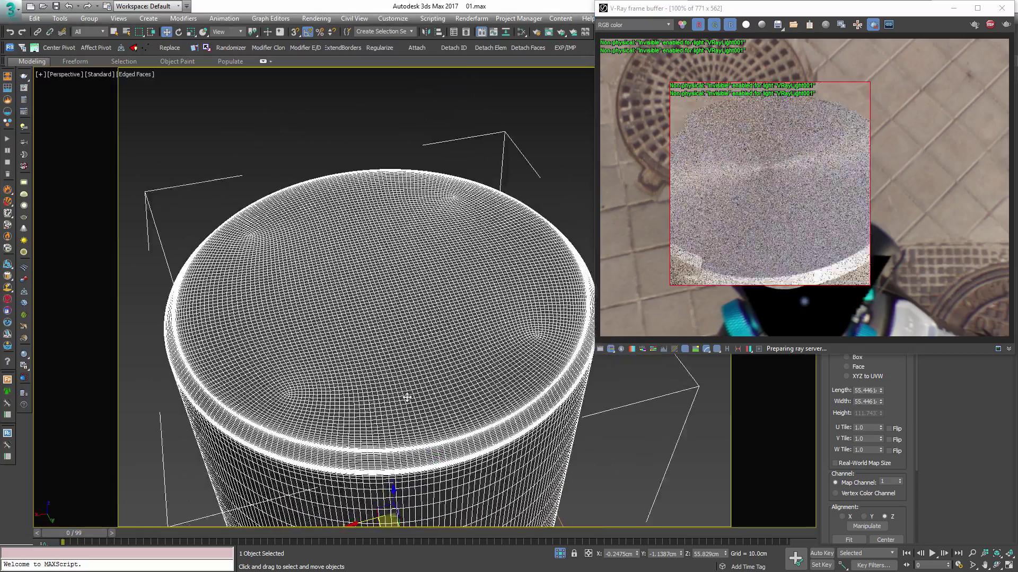
pyautogui.keyDown('alt'); pyautogui.moveTo(395, 372); pyautogui.dragTo(386, 390, button='middle'); pyautogui.keyUp('alt')
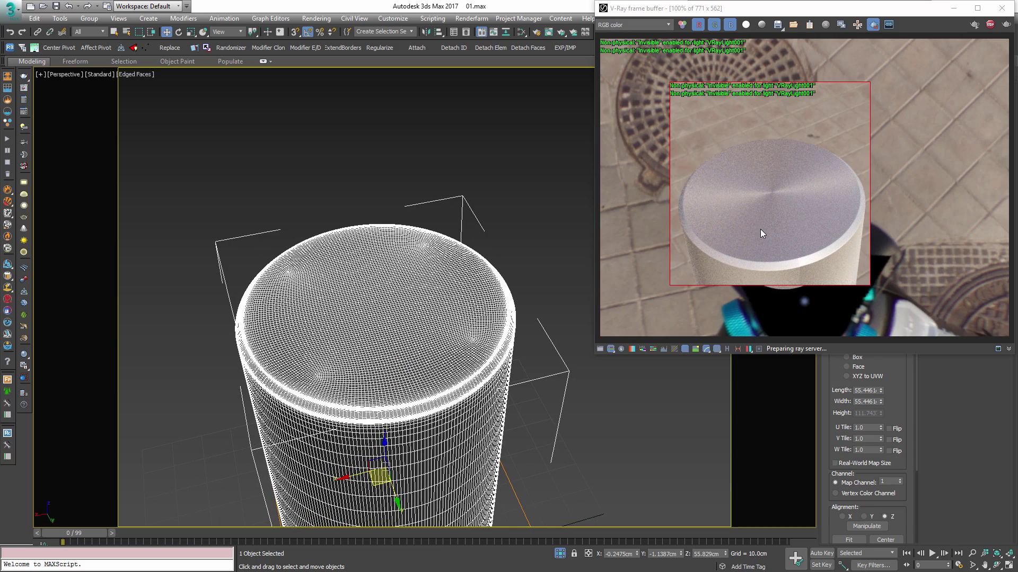
# - Reopen the material editor, move the Gradient Ramp node down and left, and open its parameters
pyautogui.press('m')
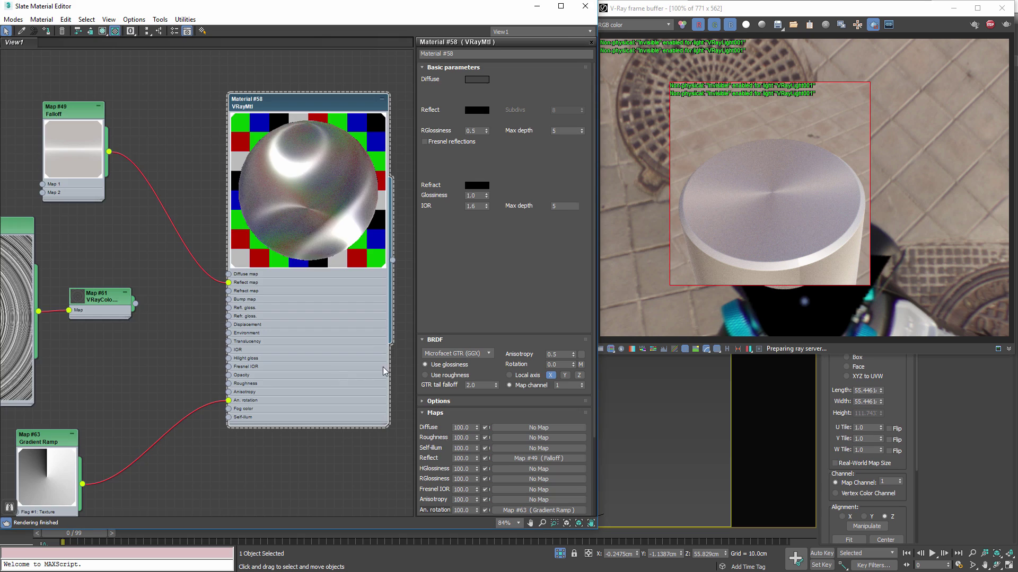
pyautogui.moveTo(160, 415); pyautogui.dragTo(243, 236, button='middle')
pyautogui.moveTo(126, 262); pyautogui.dragTo(101, 298)
pyautogui.doubleClick(102, 300)
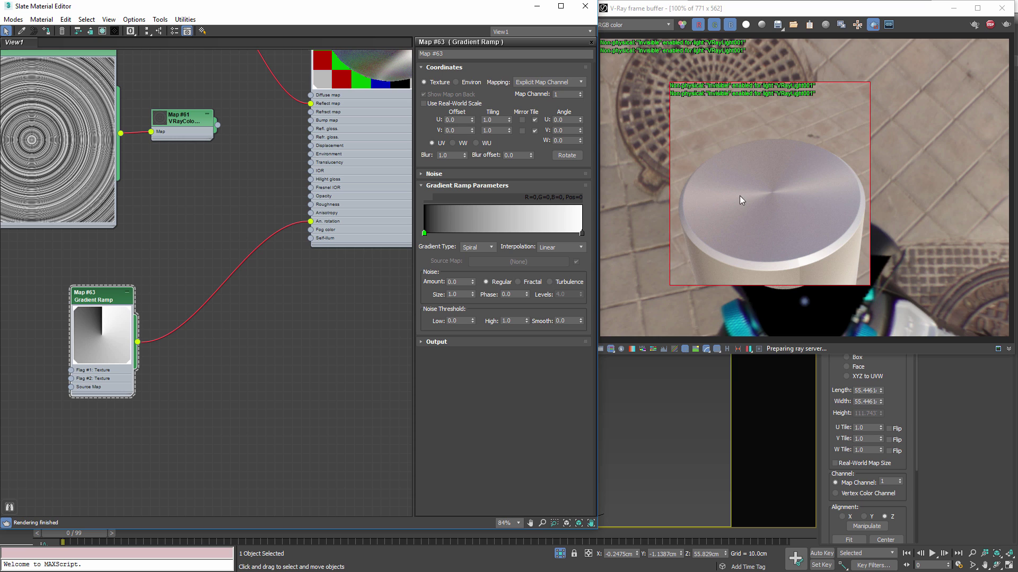
# - Add a flag at position 50 to the Gradient Ramp and check its position in the flag properties
pyautogui.click(502, 233)
pyautogui.doubleClick(502, 232)
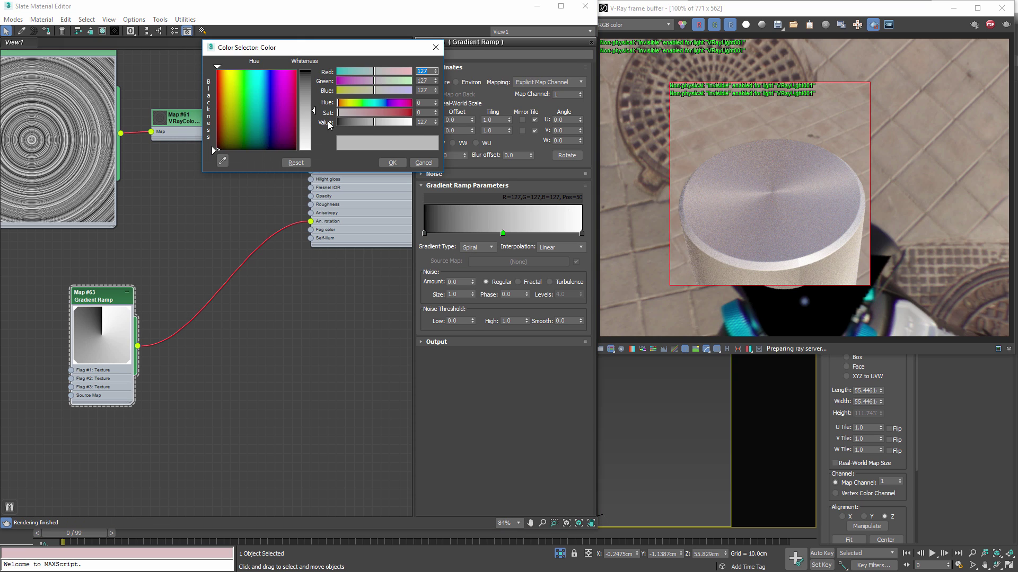
pyautogui.click(424, 161)
pyautogui.rightClick(504, 232)
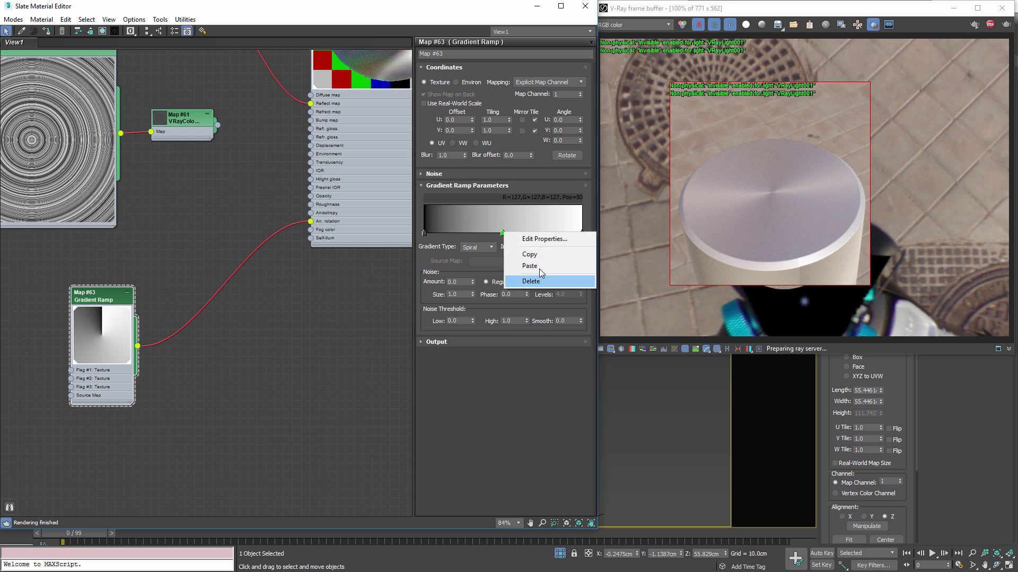
pyautogui.click(540, 239)
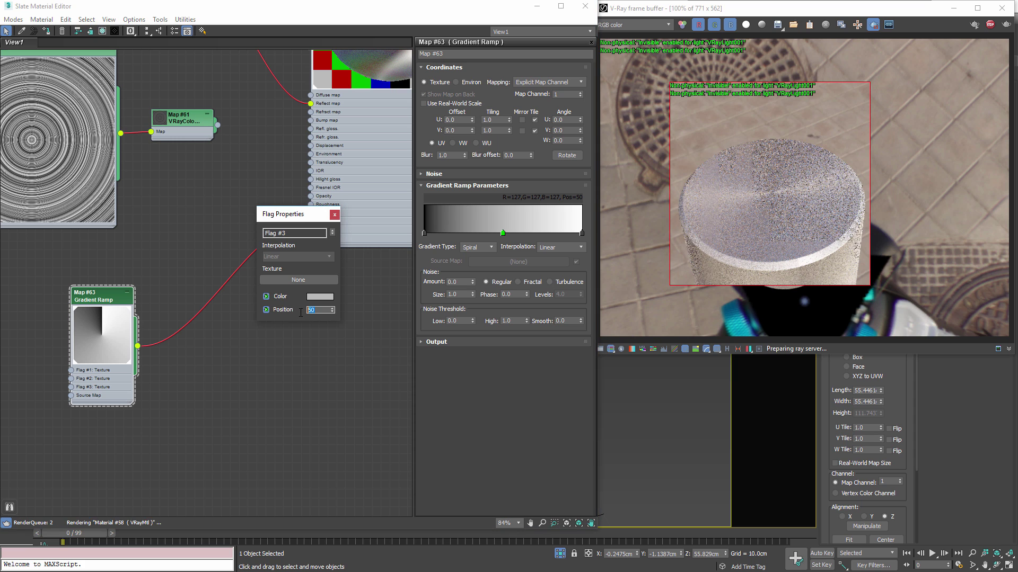
pyautogui.click(311, 310)
pyautogui.click(334, 214)
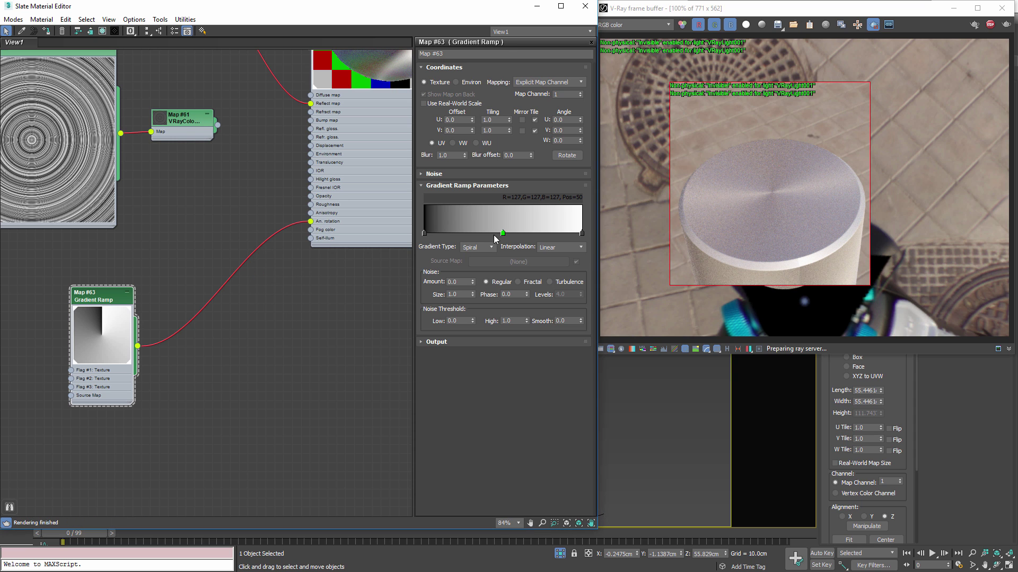
# - Add two more flags to the Gradient Ramp at positions 25 and 75
pyautogui.click(464, 233)
pyautogui.rightClick(465, 234)
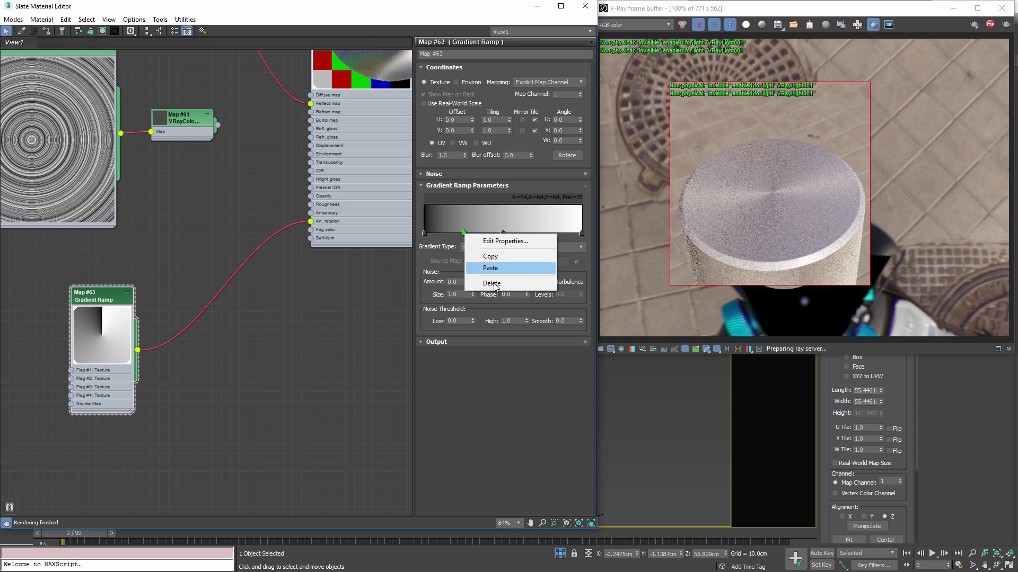
pyautogui.click(501, 242)
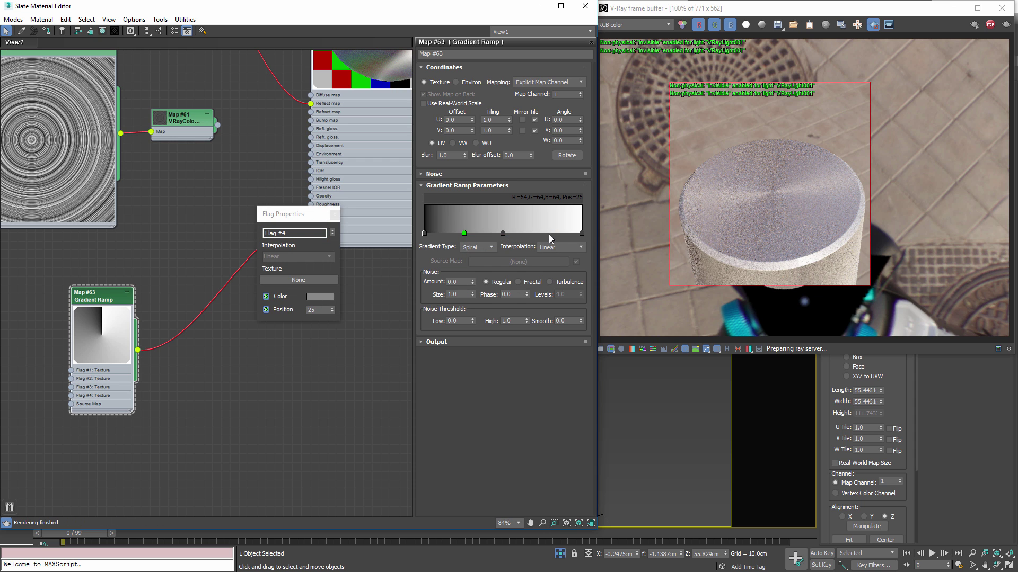
pyautogui.click(545, 233)
pyautogui.doubleClick(318, 309)
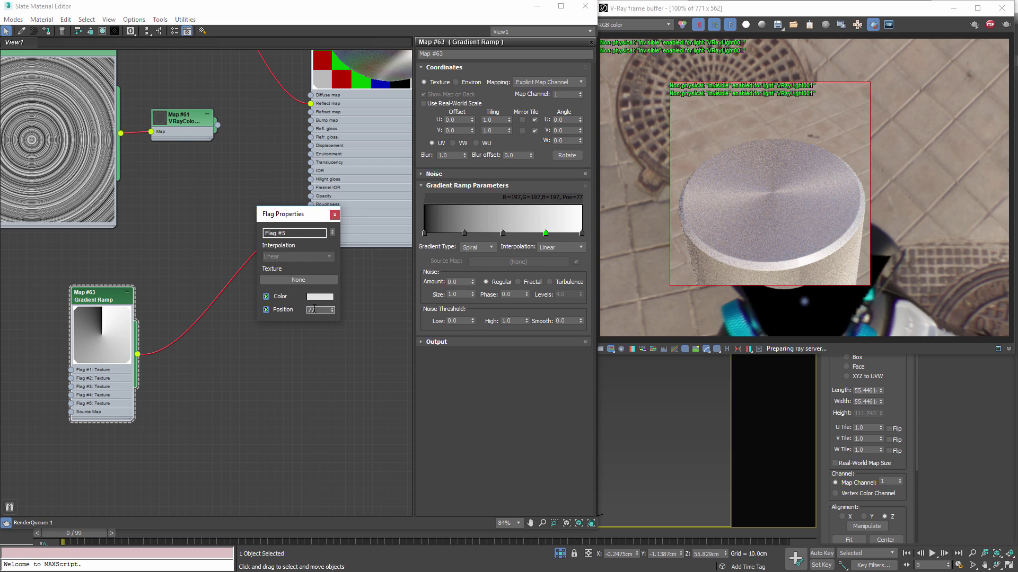
pyautogui.write('75')
pyautogui.press('Return')
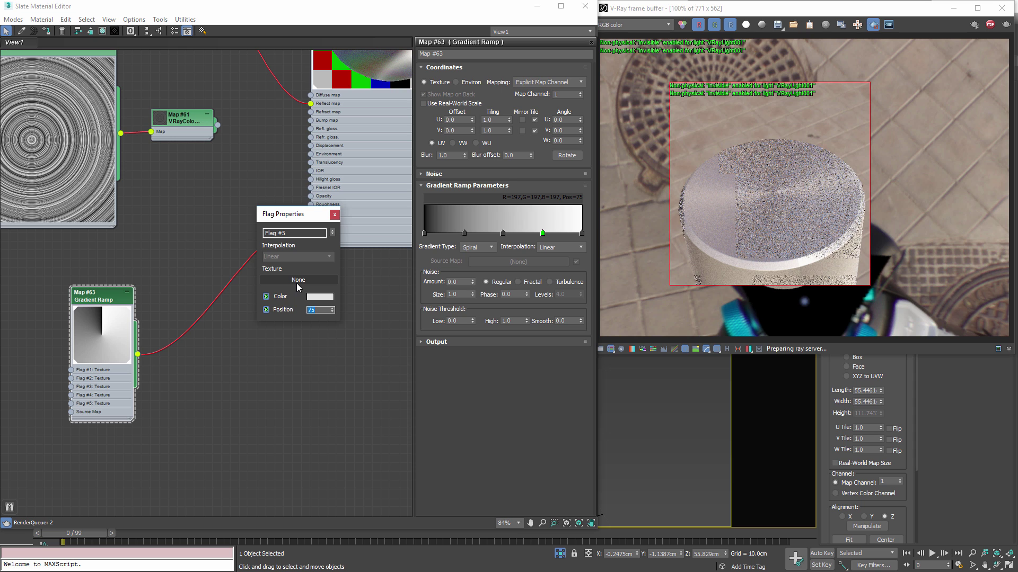
pyautogui.click(334, 215)
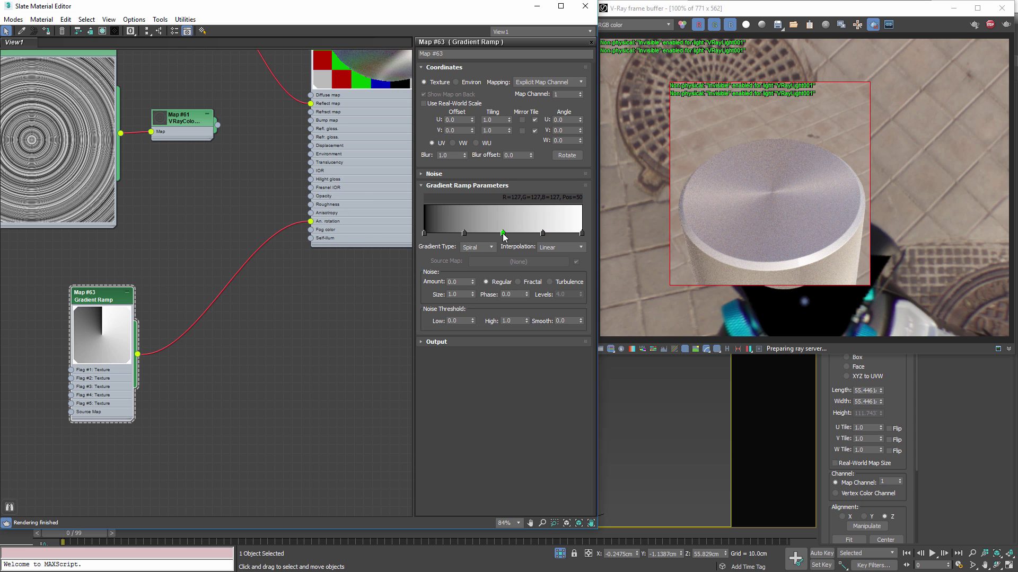
# - Set the Gradient Ramp's middle flag at position 50 and its end flag to black
pyautogui.doubleClick(503, 234)
pyautogui.moveTo(301, 93); pyautogui.dragTo(302, 150)
pyautogui.click(393, 163)
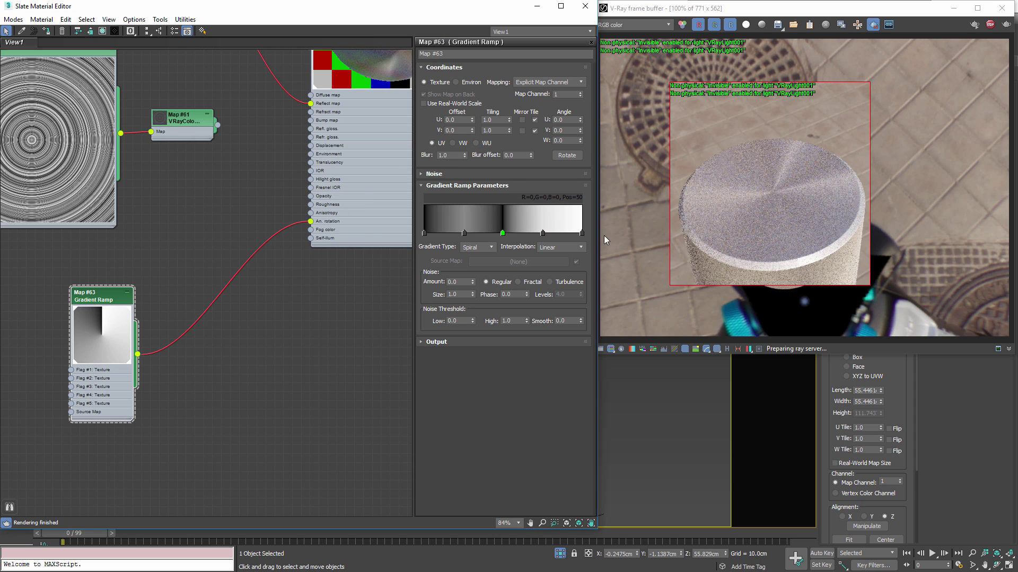
pyautogui.doubleClick(582, 233)
pyautogui.moveTo(301, 93); pyautogui.dragTo(302, 59)
pyautogui.click(394, 165)
# - Set the Gradient Ramp flags at positions 25 and 75 to white
pyautogui.doubleClick(464, 233)
pyautogui.click(392, 164)
pyautogui.doubleClick(542, 232)
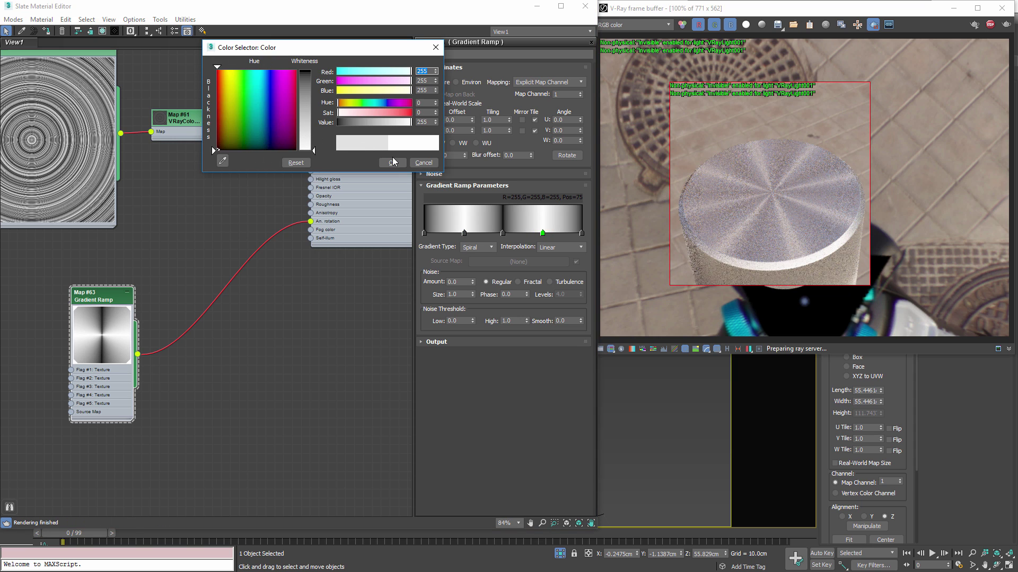
pyautogui.click(392, 163)
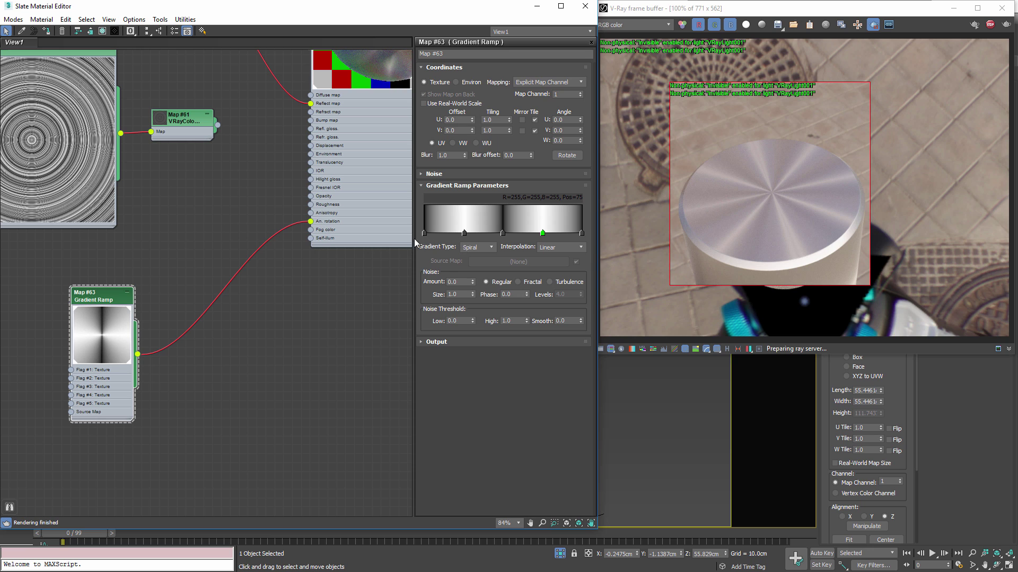
# - Delete the Gradient Ramp flags at positions 50 and 25
pyautogui.rightClick(504, 235)
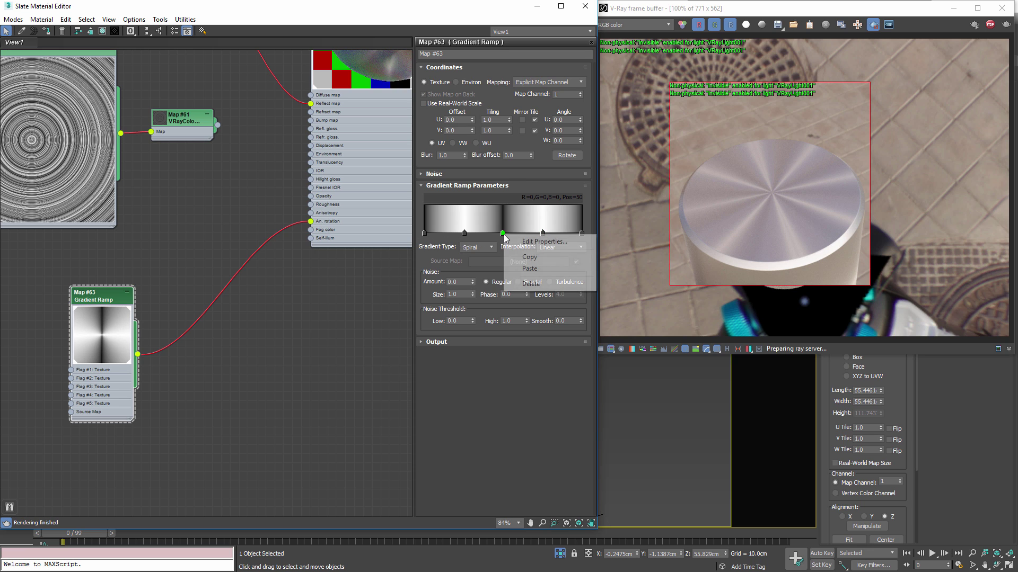
pyautogui.click(535, 282)
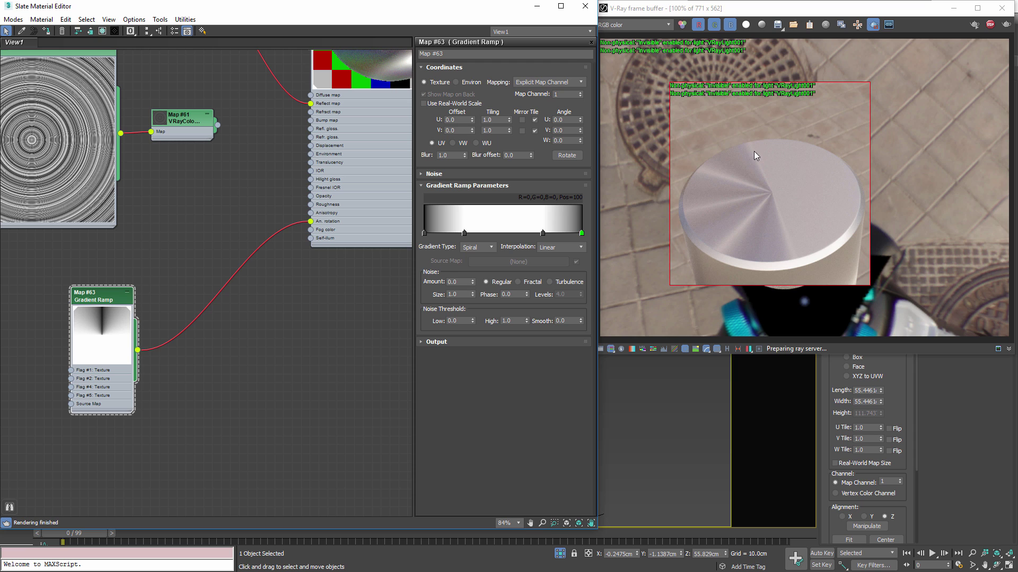
pyautogui.rightClick(464, 234)
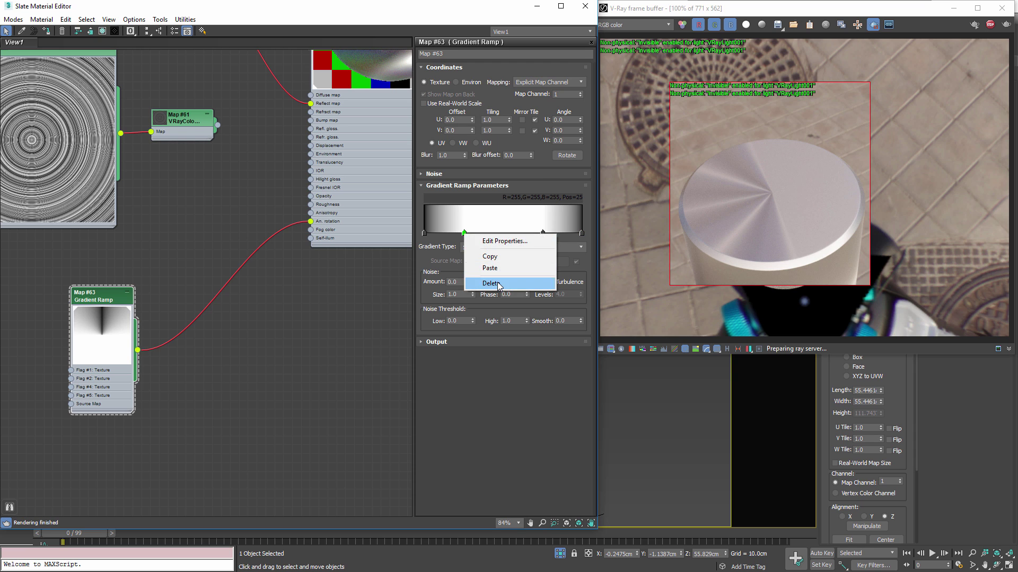
pyautogui.click(495, 283)
# - Check the colour of the Gradient Ramp flag at position 75 and move that flag to position 52
pyautogui.rightClick(543, 233)
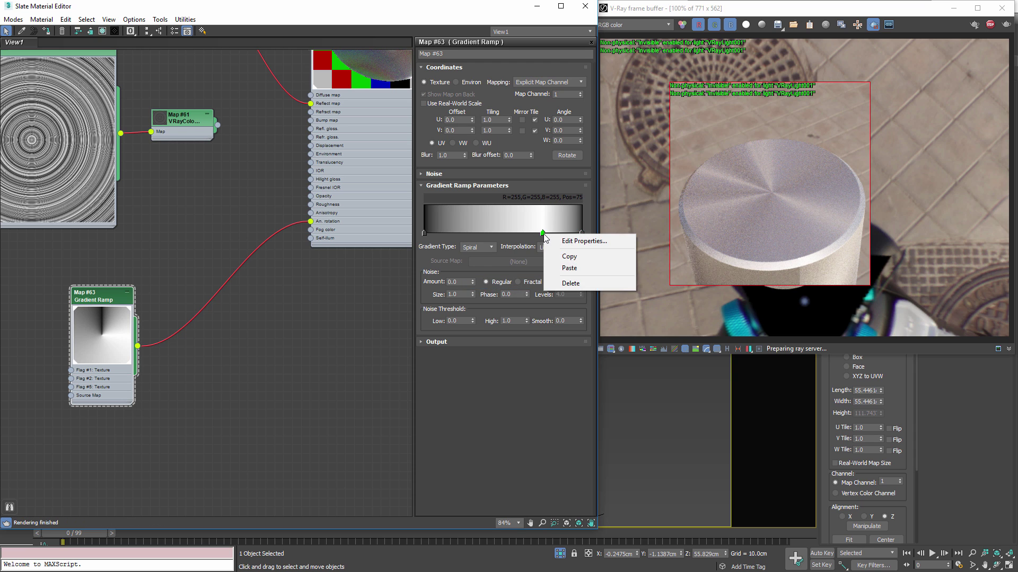
pyautogui.click(570, 240)
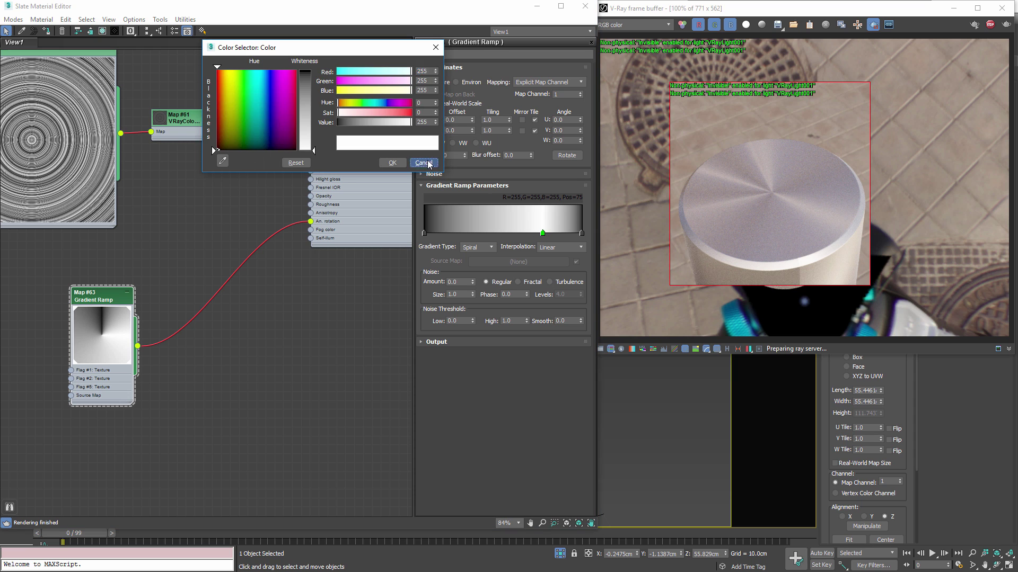
pyautogui.click(424, 163)
pyautogui.moveTo(542, 233); pyautogui.dragTo(515, 233)
pyautogui.moveTo(508, 235); pyautogui.dragTo(507, 235)
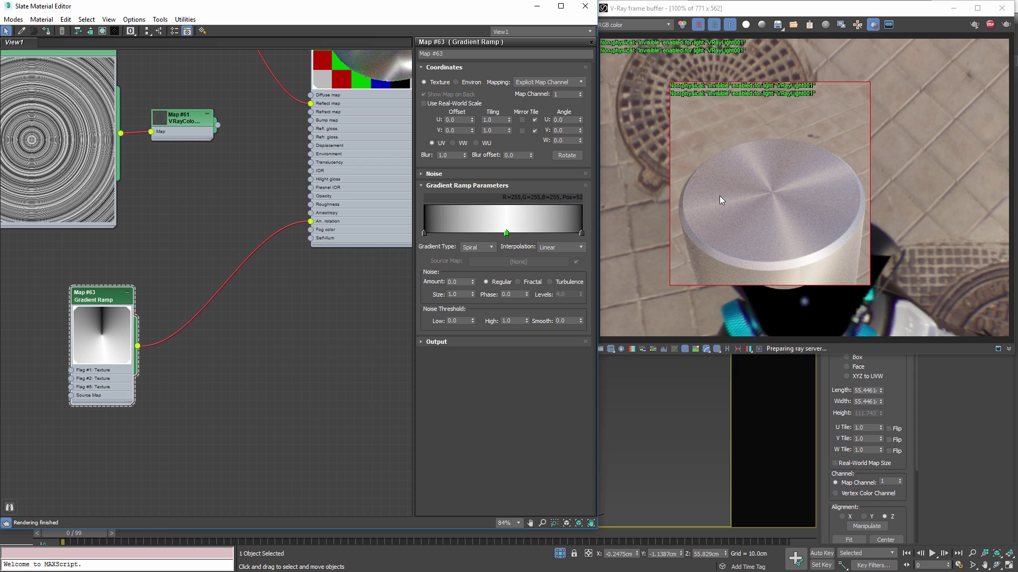
# - Delete the Gradient Ramp flag at position 52 and set the end flag at position 100 to white
pyautogui.rightClick(508, 233)
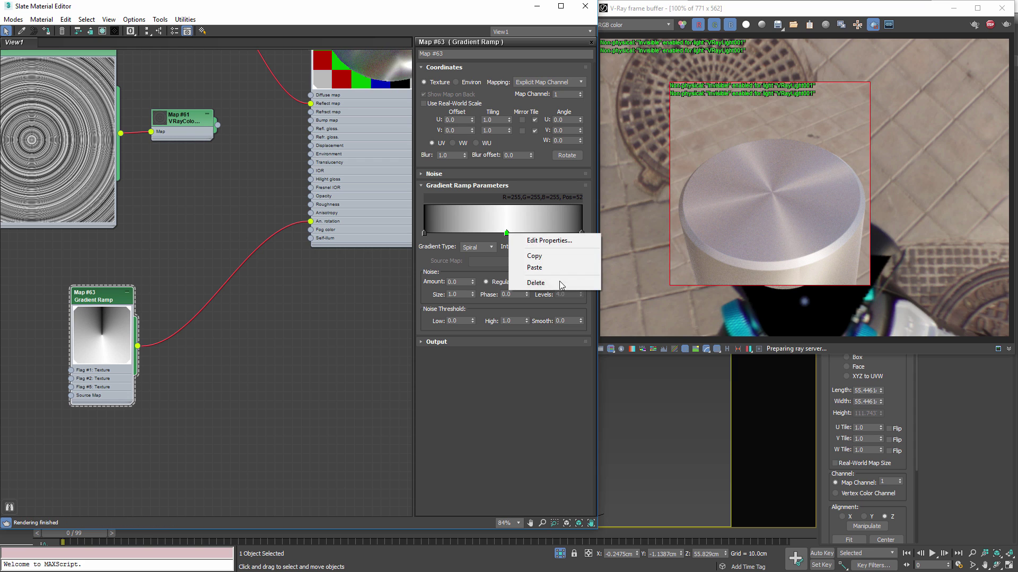
pyautogui.click(527, 285)
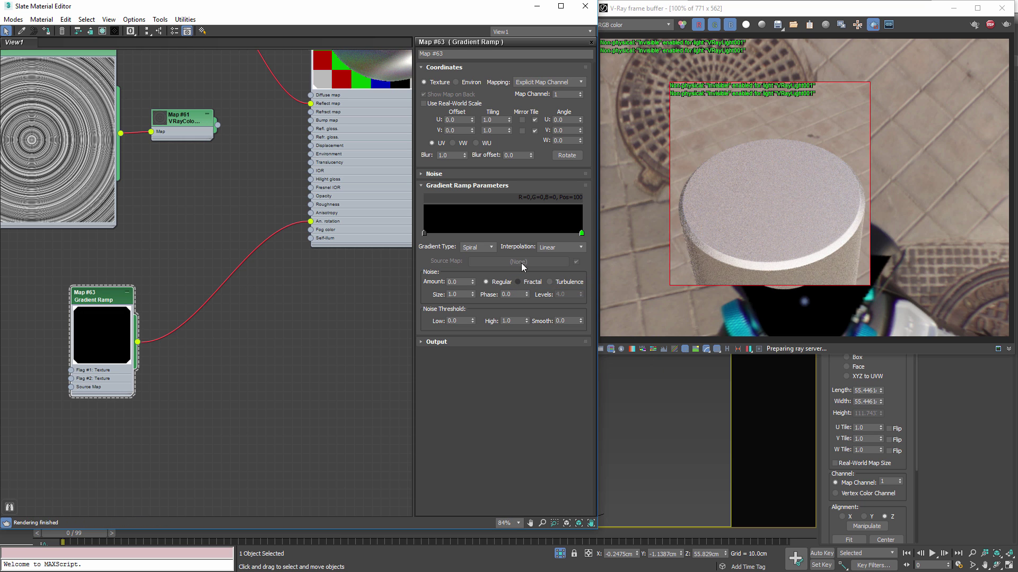
pyautogui.doubleClick(583, 233)
pyautogui.rightClick(583, 233)
pyautogui.moveTo(317, 80); pyautogui.dragTo(317, 154)
pyautogui.click(395, 162)
# - Connect the VRayColor2Bump node's output to the Bump map slot of the brushed-metal material
pyautogui.moveTo(182, 189); pyautogui.dragTo(223, 287, button='middle')
pyautogui.scroll(1, 208, 273)
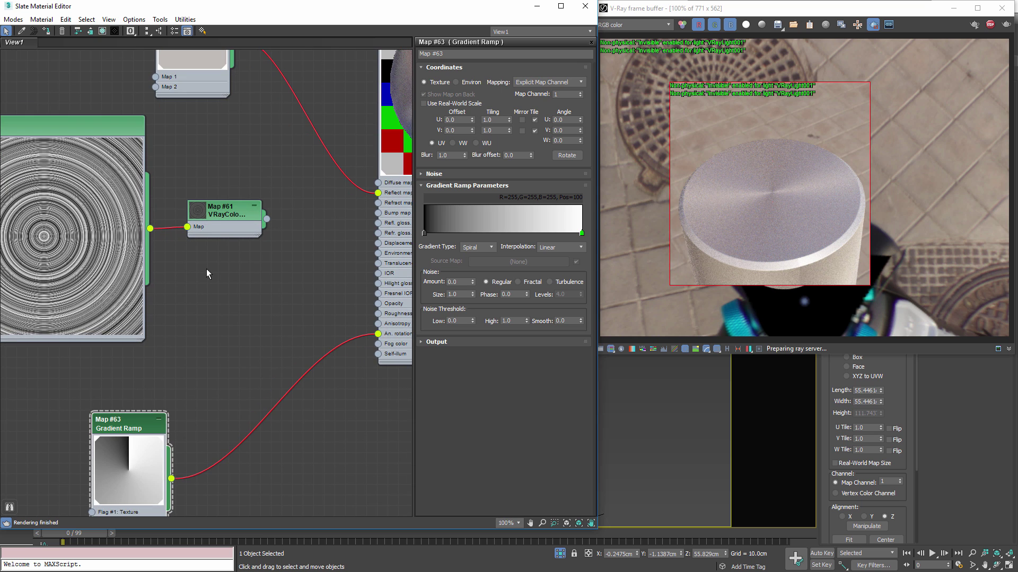
pyautogui.scroll(1, 260, 251)
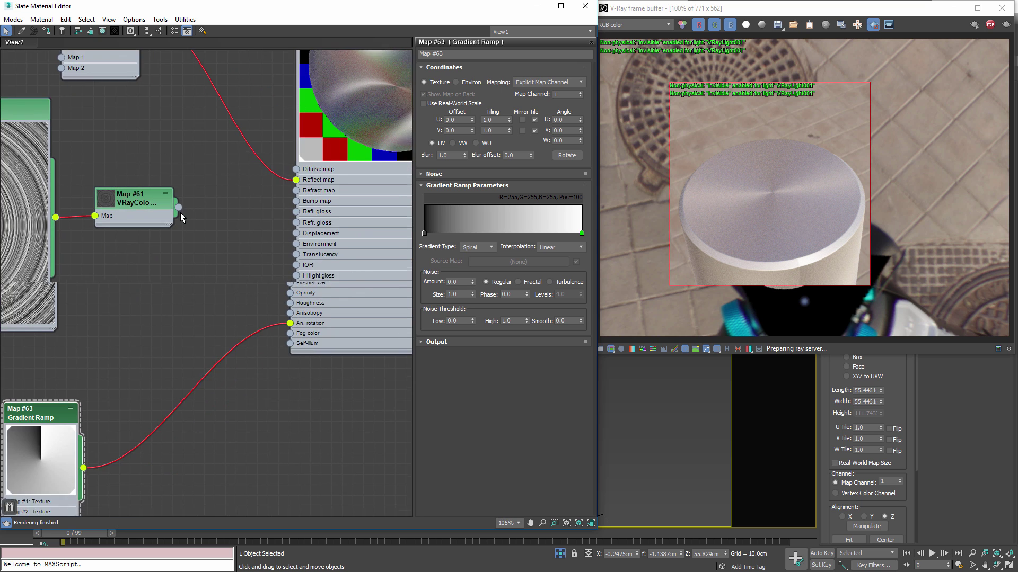
pyautogui.moveTo(260, 252); pyautogui.dragTo(170, 243, button='middle')
pyautogui.moveTo(179, 207); pyautogui.dragTo(305, 202)
# - Set the VRayColor2Bump height to 0.01 cm and close the material editor
pyautogui.doubleClick(127, 198)
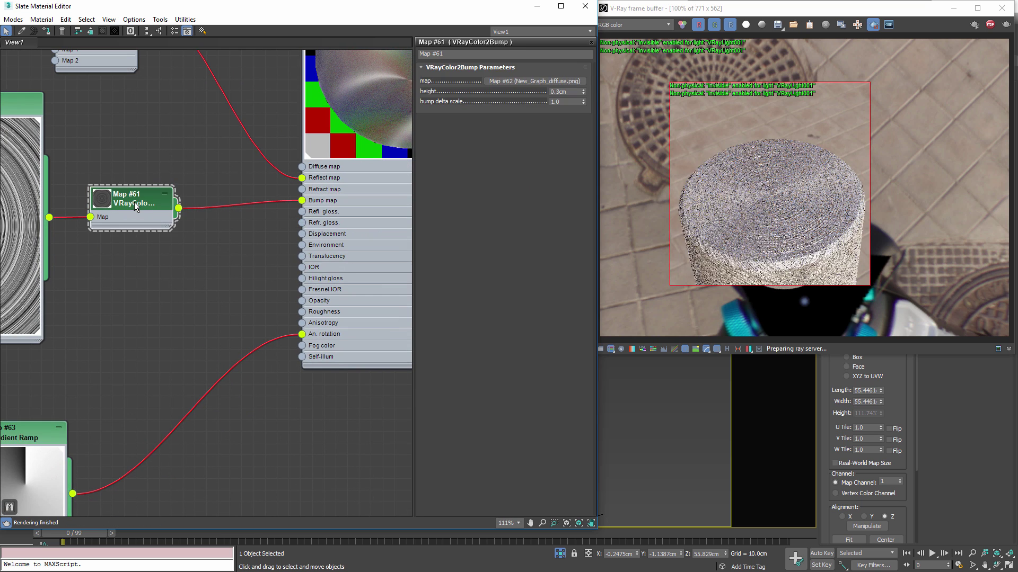
pyautogui.doubleClick(565, 91)
pyautogui.write('0')
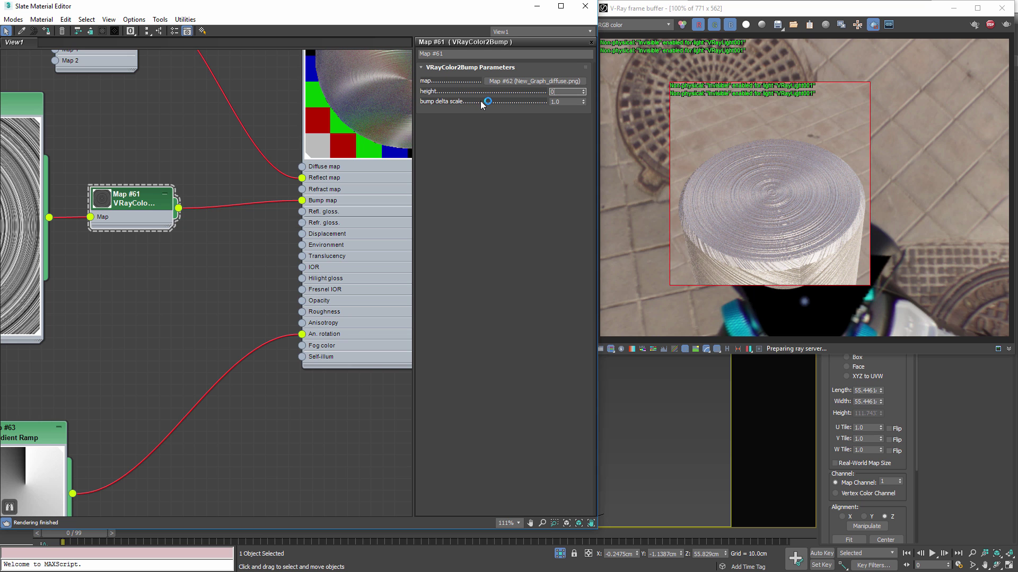
pyautogui.write('.01cm')
pyautogui.press('Return')
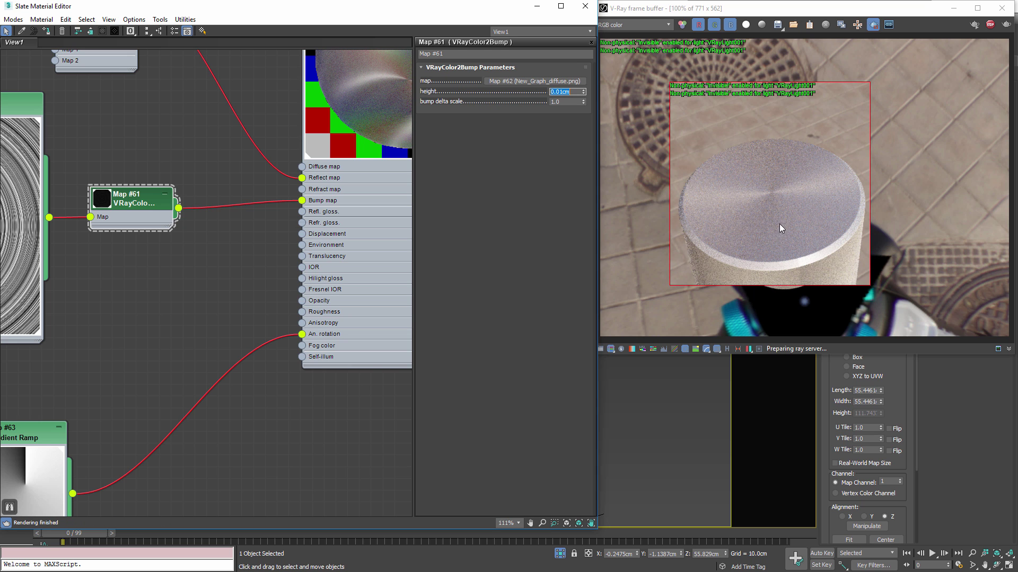
pyautogui.click(585, 6)
# - Set the VRayColor2Bump height to 0.03 cm
pyautogui.scroll(5, 424, 308)
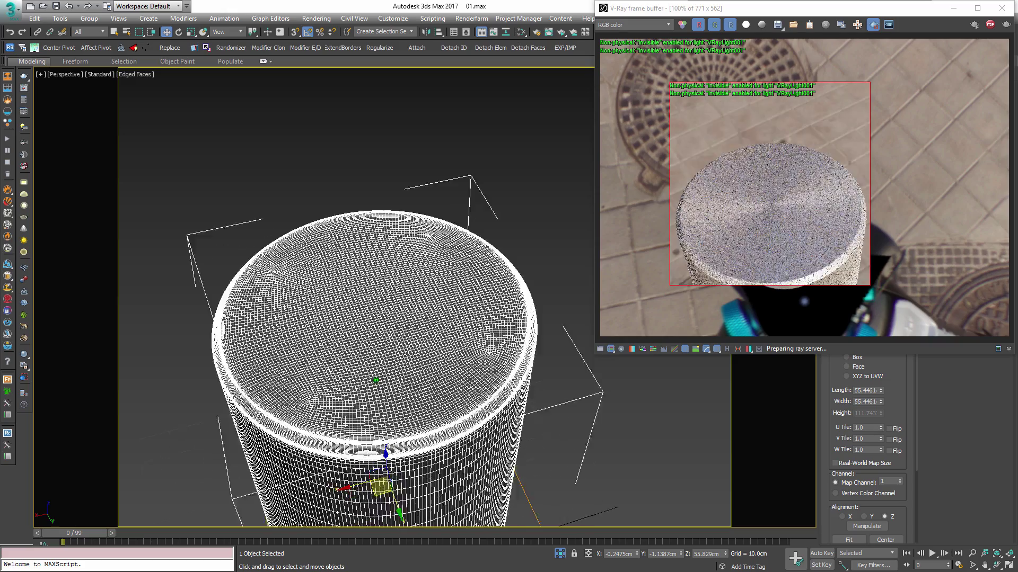
pyautogui.scroll(1, 796, 190)
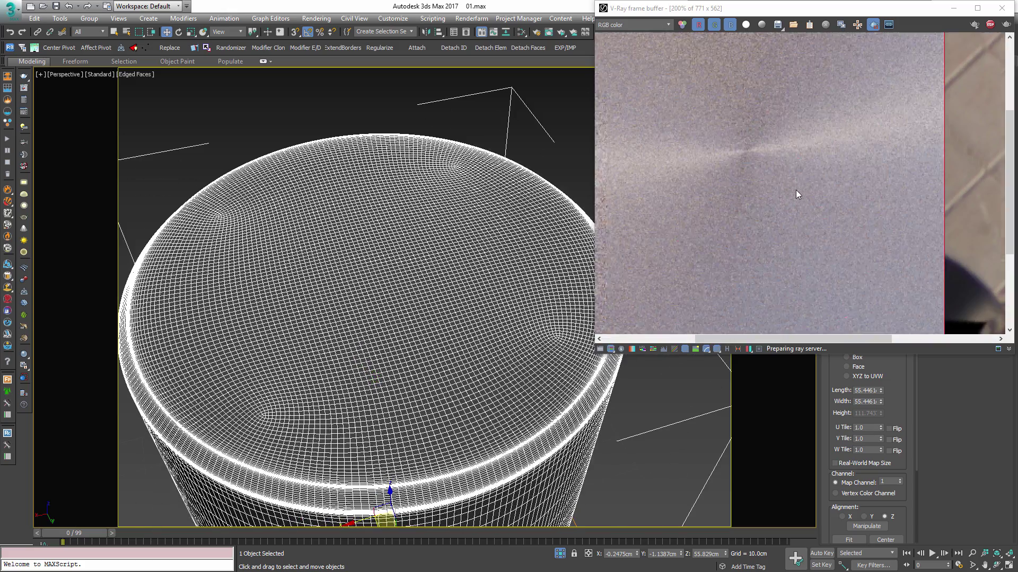
pyautogui.scroll(-3, 517, 239)
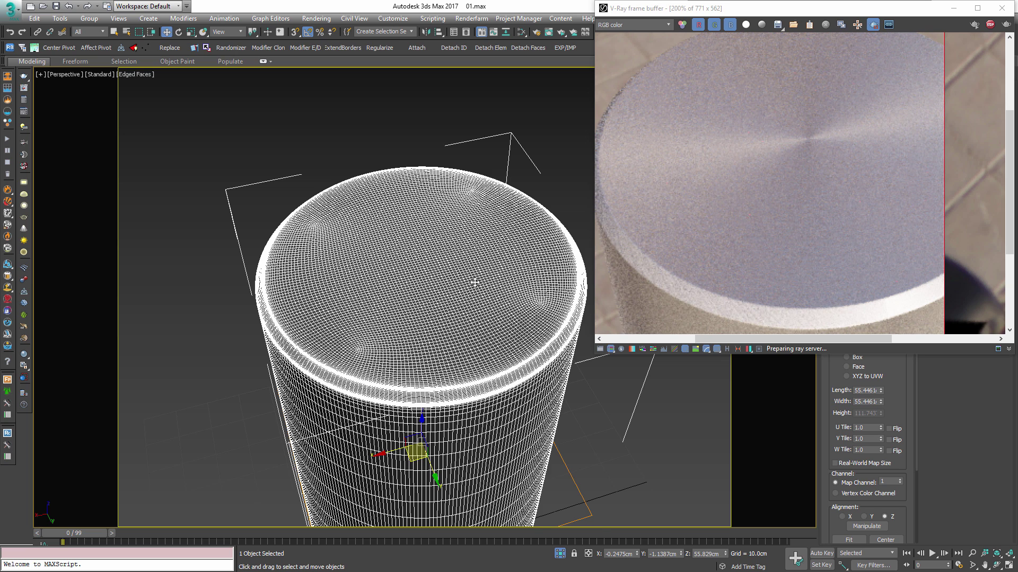
pyautogui.press('m')
pyautogui.doubleClick(110, 203)
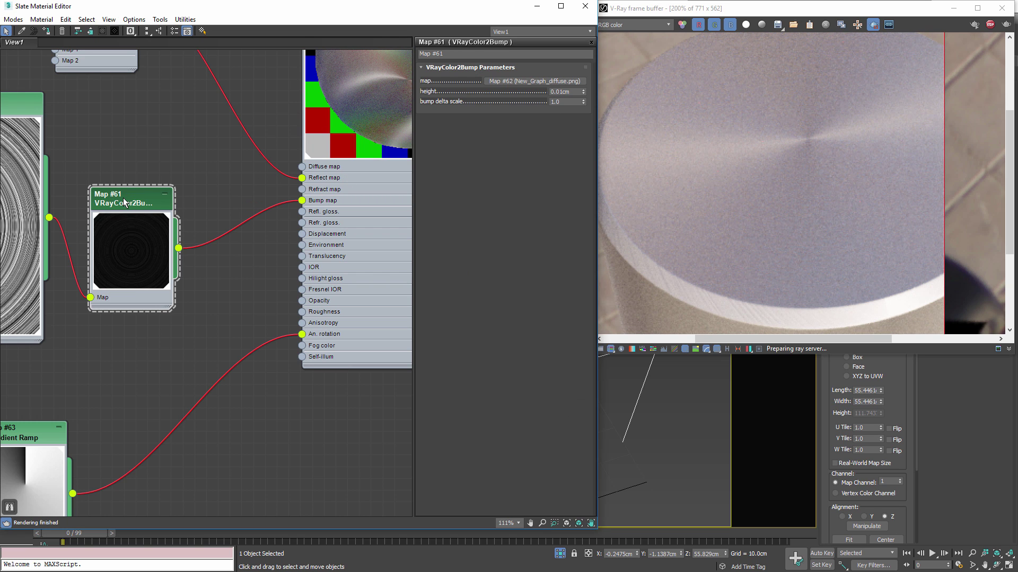
pyautogui.click(560, 92)
pyautogui.write('3')
pyautogui.press('Return')
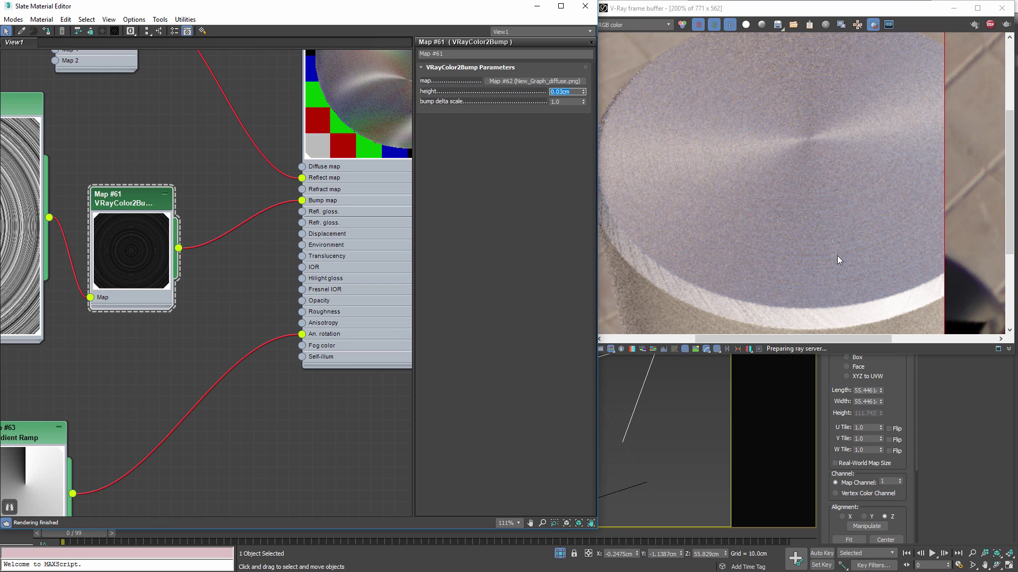
# - Isolate the 3D COLLECTIVE box and frame its upper face from above
pyautogui.click(718, 128)
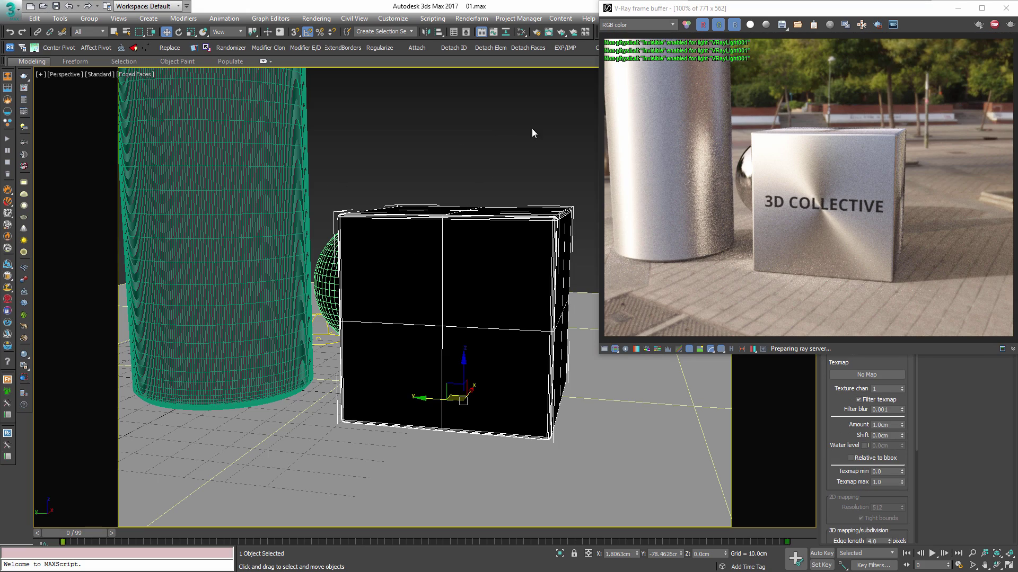
pyautogui.click(534, 132)
pyautogui.click(486, 244)
pyautogui.keyDown('alt'); pyautogui.moveTo(486, 244); pyautogui.dragTo(442, 260, button='middle'); pyautogui.keyUp('alt')
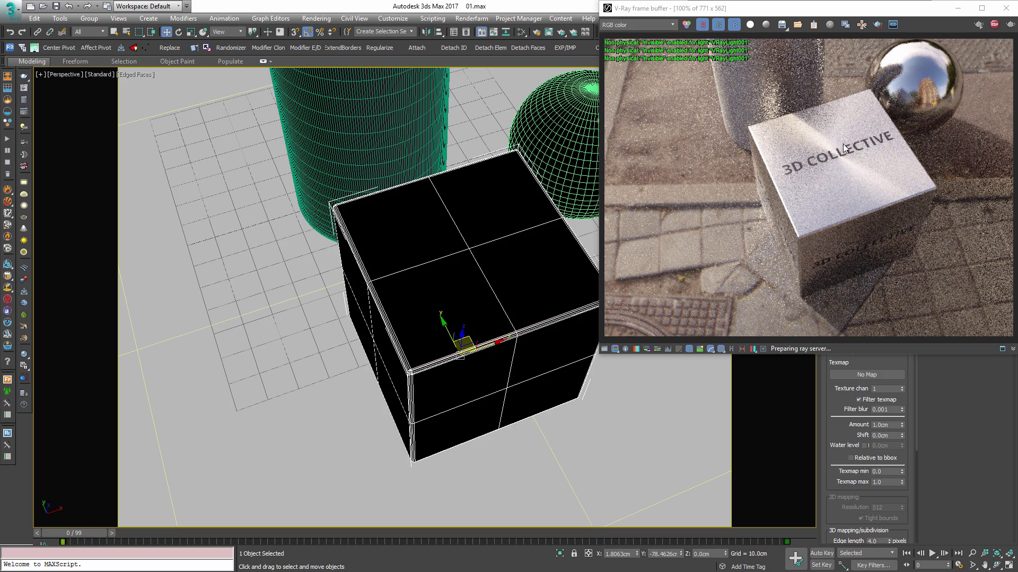
pyautogui.hotkey('alt', 'q')
pyautogui.scroll(5, 427, 250)
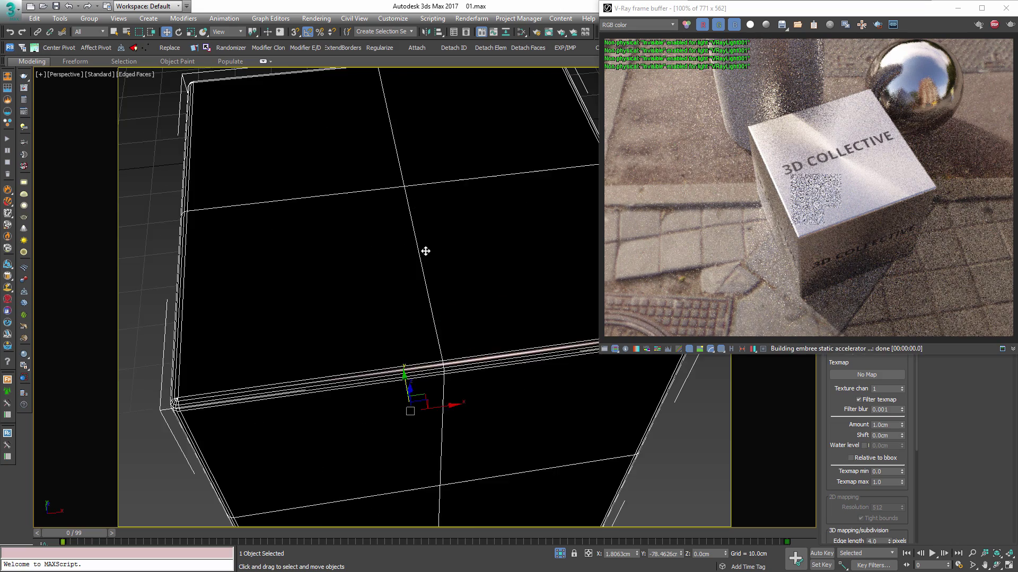
pyautogui.scroll(-5, 464, 295)
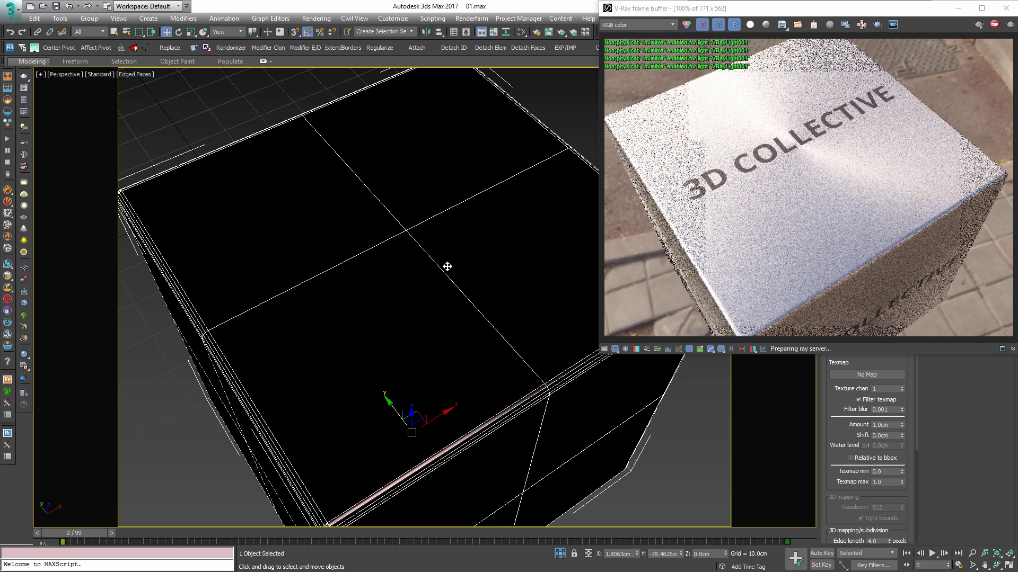
# - Open the parameters of the box's VRayMtl, Material #28, and reposition that node and its Falloff node up and left
pyautogui.press('m')
pyautogui.scroll(-4, 191, 268)
pyautogui.moveTo(224, 283); pyautogui.dragTo(298, 391, button='middle')
pyautogui.scroll(4, 325, 183)
pyautogui.moveTo(303, 100); pyautogui.dragTo(325, 169, button='middle')
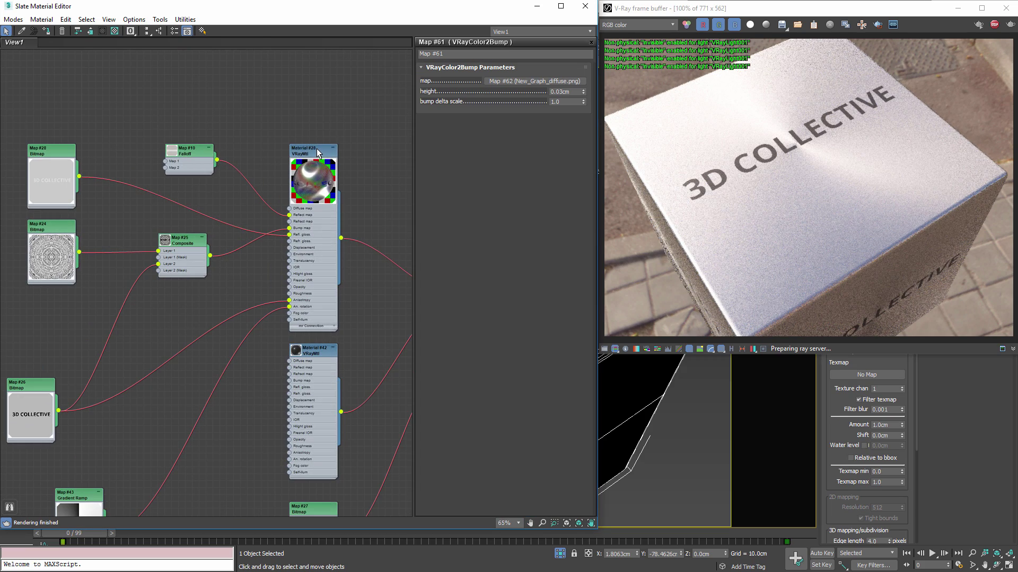
pyautogui.doubleClick(320, 152)
pyautogui.scroll(1, 323, 150)
pyautogui.moveTo(328, 145); pyautogui.dragTo(319, 138)
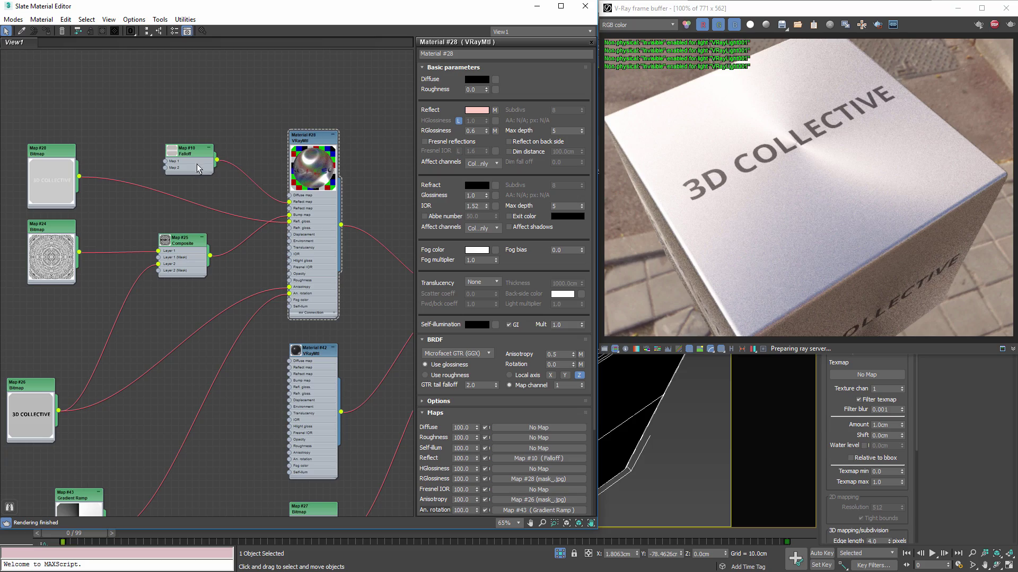
pyautogui.moveTo(196, 163); pyautogui.dragTo(58, 121)
# - Open the New_Graph_diffuse.png bitmap node's parameters and view its image
pyautogui.scroll(3, 49, 185)
pyautogui.doubleClick(52, 240)
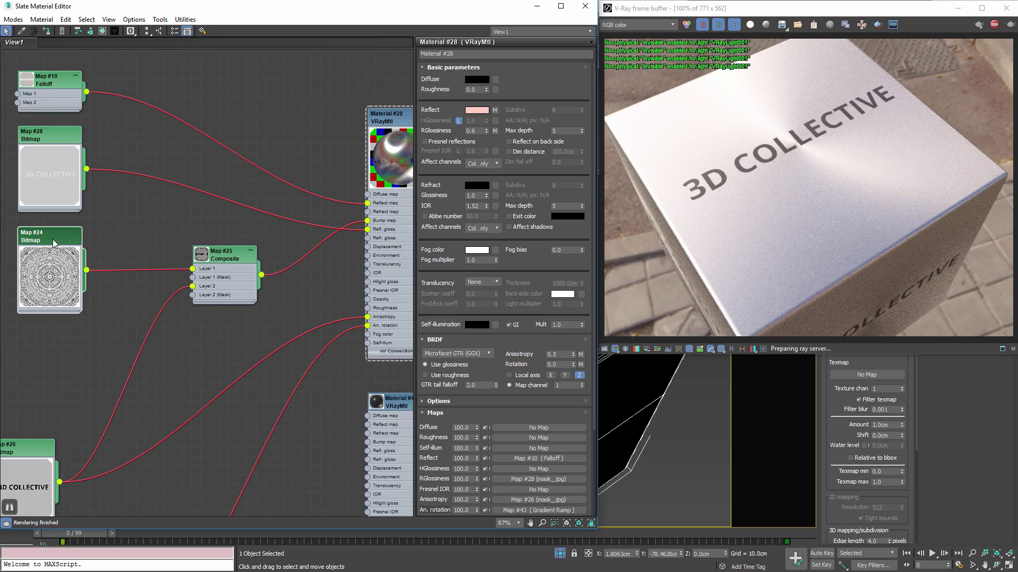
pyautogui.moveTo(82, 338); pyautogui.dragTo(203, 271, button='middle')
pyautogui.click(562, 228)
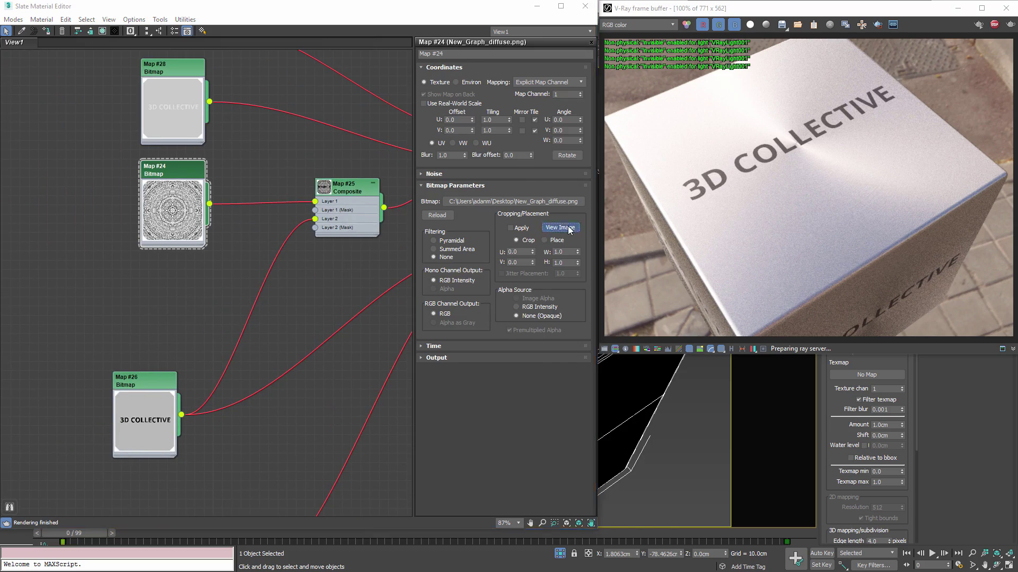
pyautogui.click(654, 36)
# - Inspect the Composite map and view the mask_.jpg image of the bitmap feeding its Layer 2
pyautogui.moveTo(270, 396); pyautogui.dragTo(185, 366, button='middle')
pyautogui.doubleClick(250, 159)
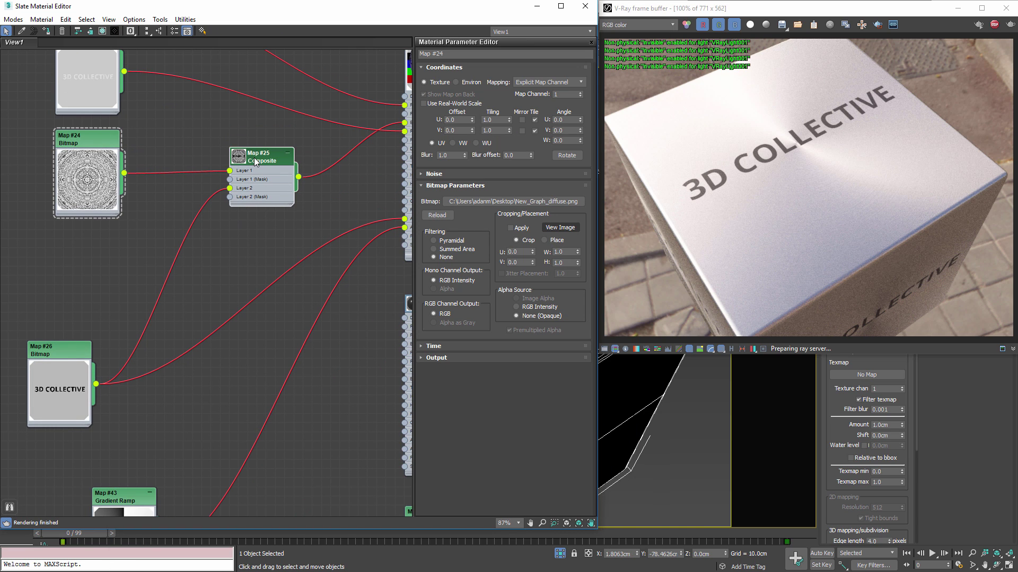
pyautogui.doubleClick(59, 345)
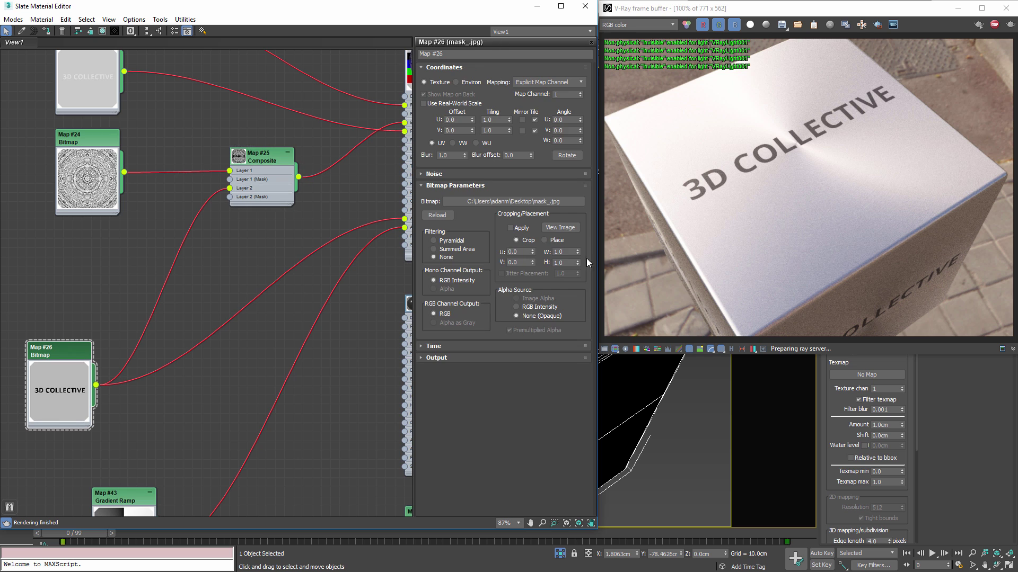
pyautogui.click(562, 228)
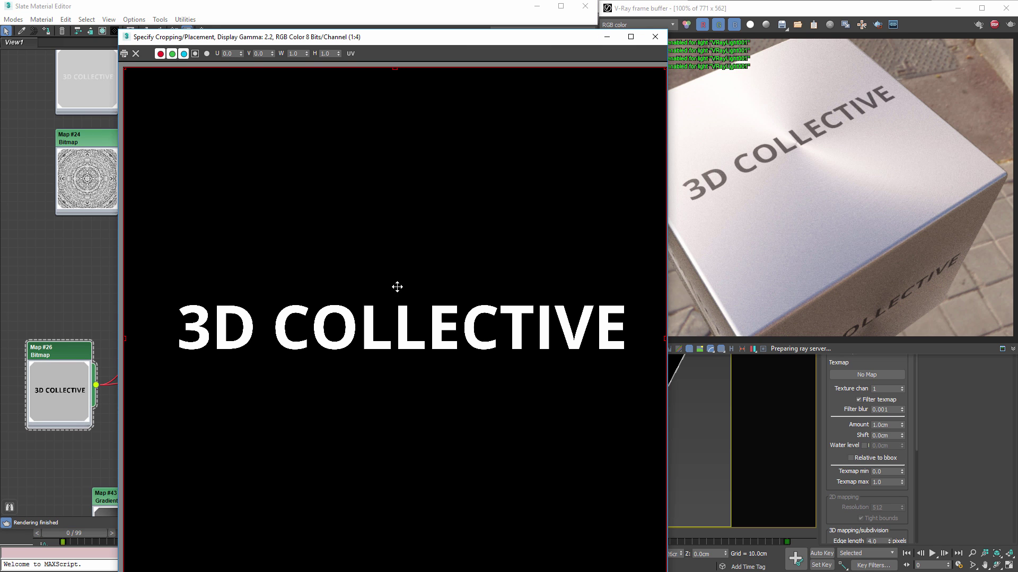
pyautogui.click(654, 36)
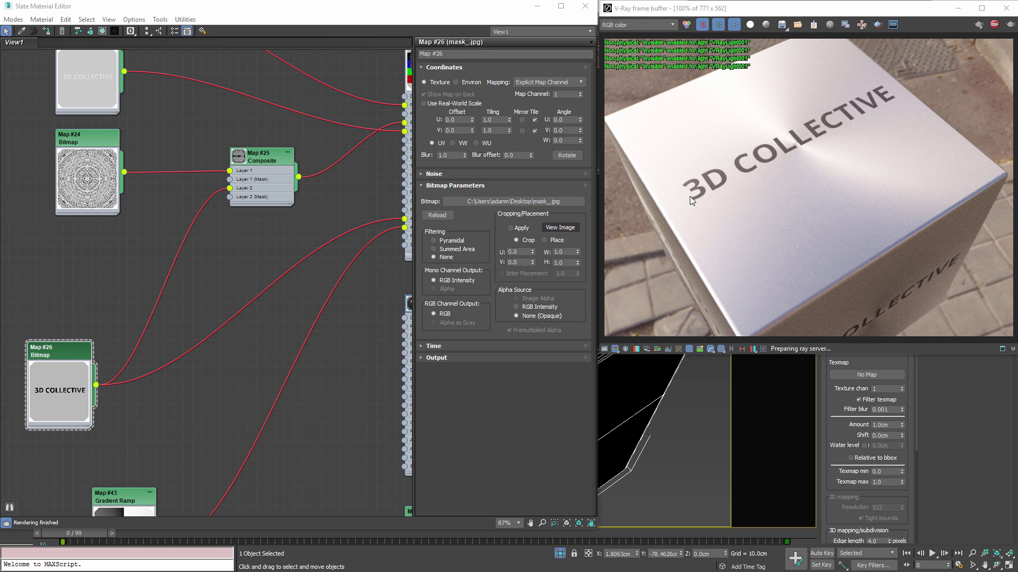
# - Move the Gradient Ramp node that drives the box material's anisotropy rotation up and left
pyautogui.moveTo(214, 369); pyautogui.dragTo(196, 216, button='middle')
pyautogui.scroll(-1, 197, 219)
pyautogui.moveTo(216, 337); pyautogui.dragTo(145, 377, button='middle')
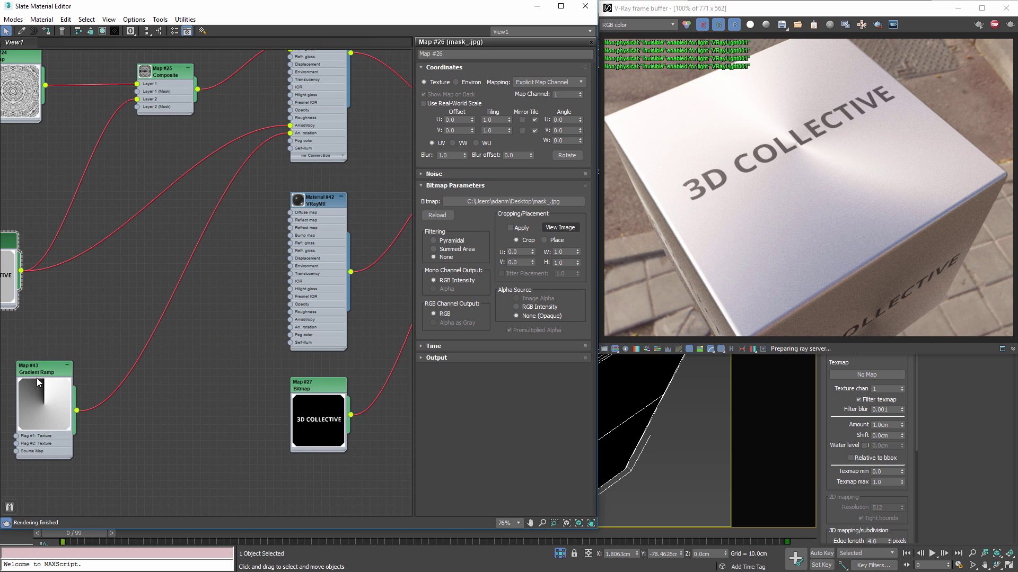
pyautogui.moveTo(42, 384); pyautogui.dragTo(19, 369)
pyautogui.moveTo(38, 356); pyautogui.dragTo(124, 332, button='middle')
pyautogui.moveTo(111, 331); pyautogui.dragTo(82, 307)
# - Nudge the black 3D COLLECTIVE mask bitmap node slightly left and examine the connections into the VRayBlendMtl
pyautogui.moveTo(259, 241); pyautogui.dragTo(123, 342, button='middle')
pyautogui.scroll(-2, 202, 325)
pyautogui.moveTo(202, 324); pyautogui.dragTo(84, 294, button='middle')
pyautogui.moveTo(123, 401)
pyautogui.mouseDown()
pyautogui.moveTo(107, 387)
pyautogui.moveTo(118, 399)
pyautogui.mouseUp()
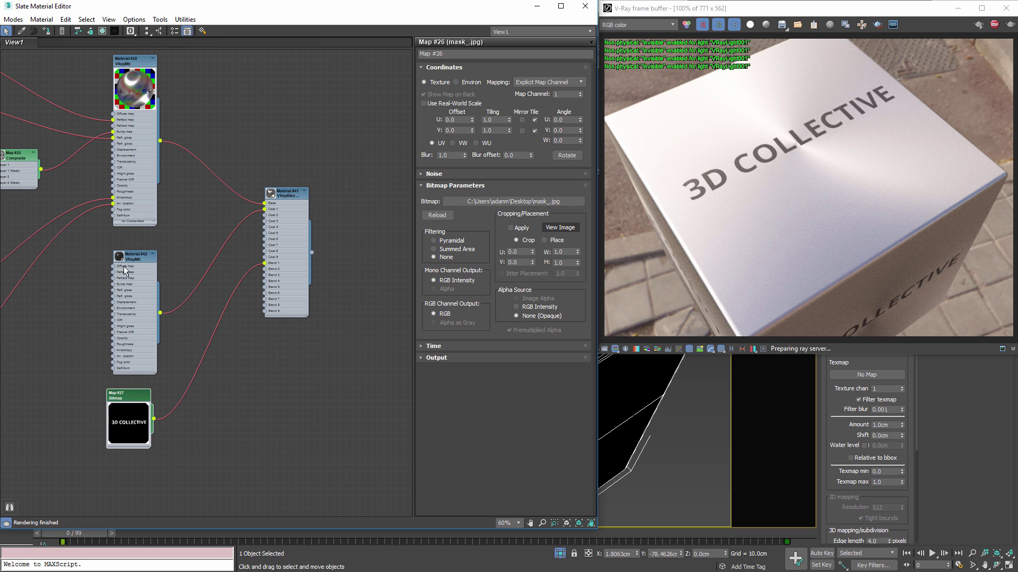
pyautogui.scroll(4, 121, 267)
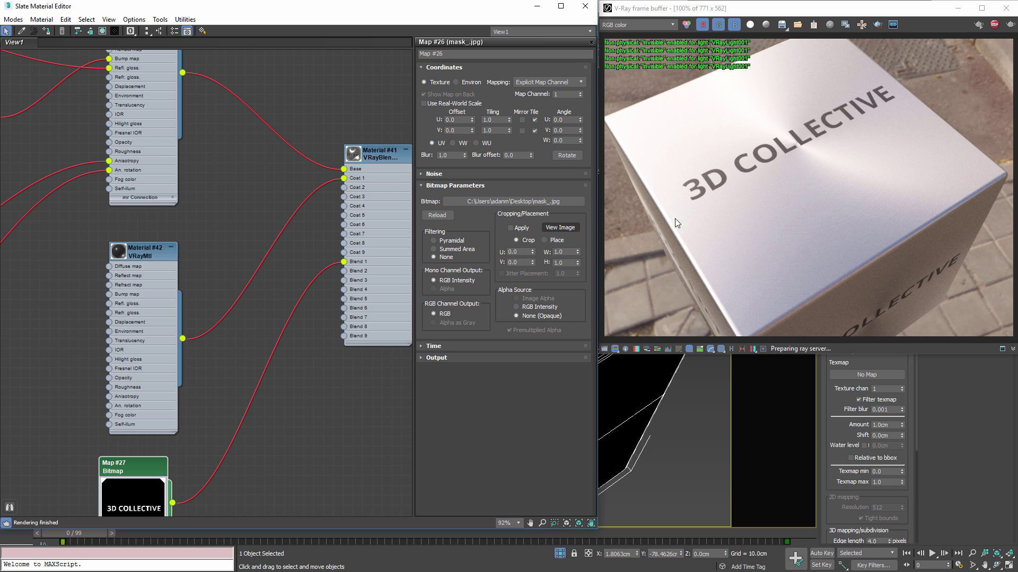
# - Close the Slate Material Editor and orbit around the box to examine how its anisotropic reflections change in the render
pyautogui.click(585, 5)
pyautogui.scroll(-5, 387, 286)
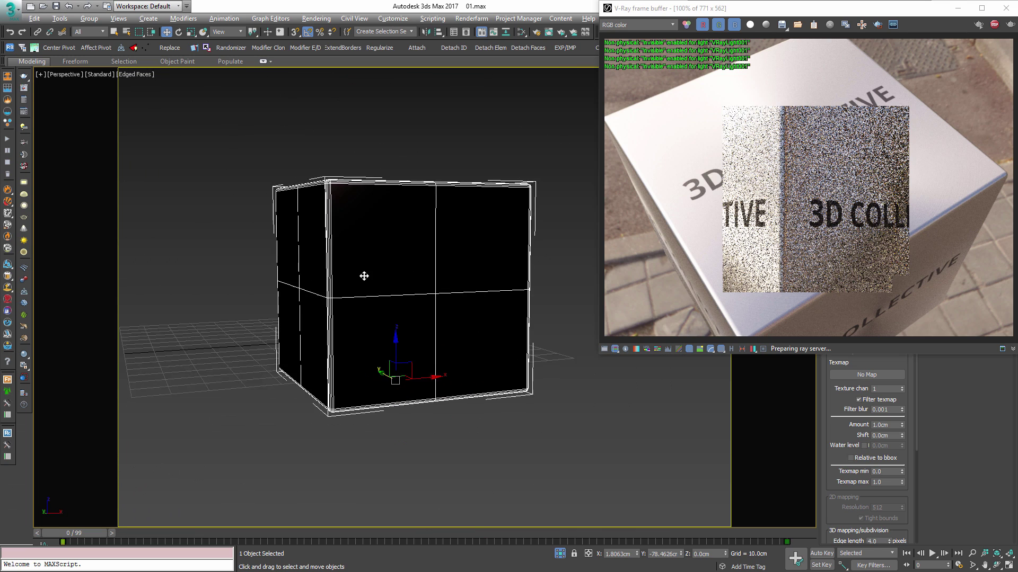
pyautogui.keyDown('alt'); pyautogui.moveTo(371, 281); pyautogui.dragTo(464, 287, button='middle'); pyautogui.keyUp('alt')
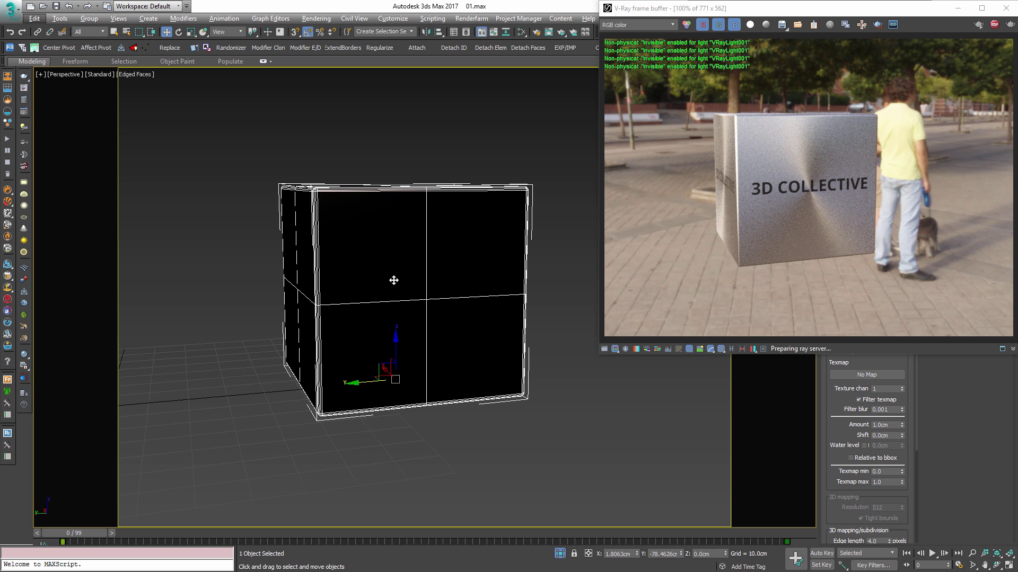
pyautogui.keyDown('alt'); pyautogui.moveTo(364, 252); pyautogui.dragTo(368, 270, button='middle'); pyautogui.keyUp('alt')
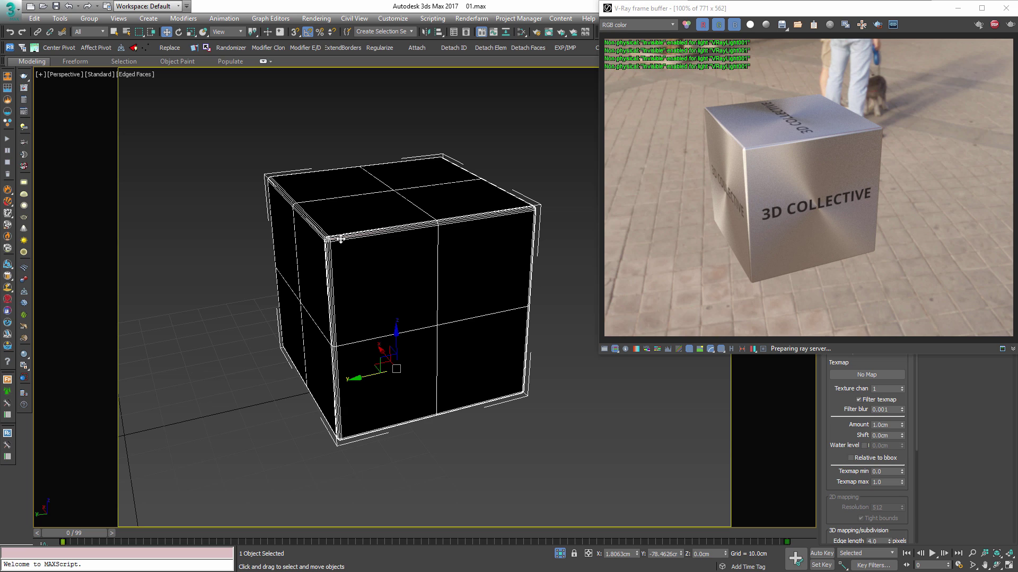
# - Reselect the box and reopen the Slate Material Editor at free space beside the existing brushed-metal graphs
pyautogui.click(484, 428)
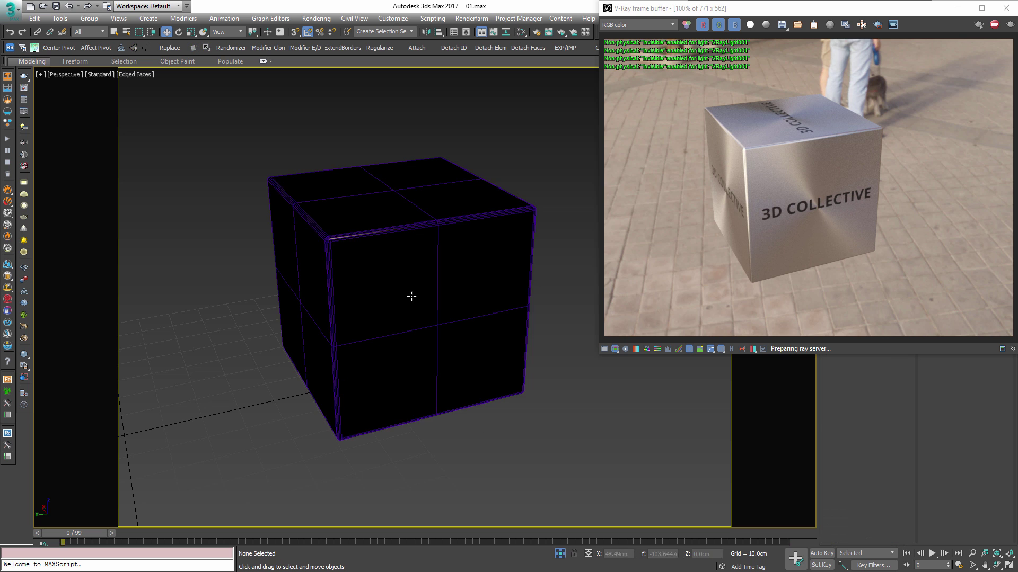
pyautogui.click(411, 297)
pyautogui.press('m')
pyautogui.scroll(-3, 132, 342)
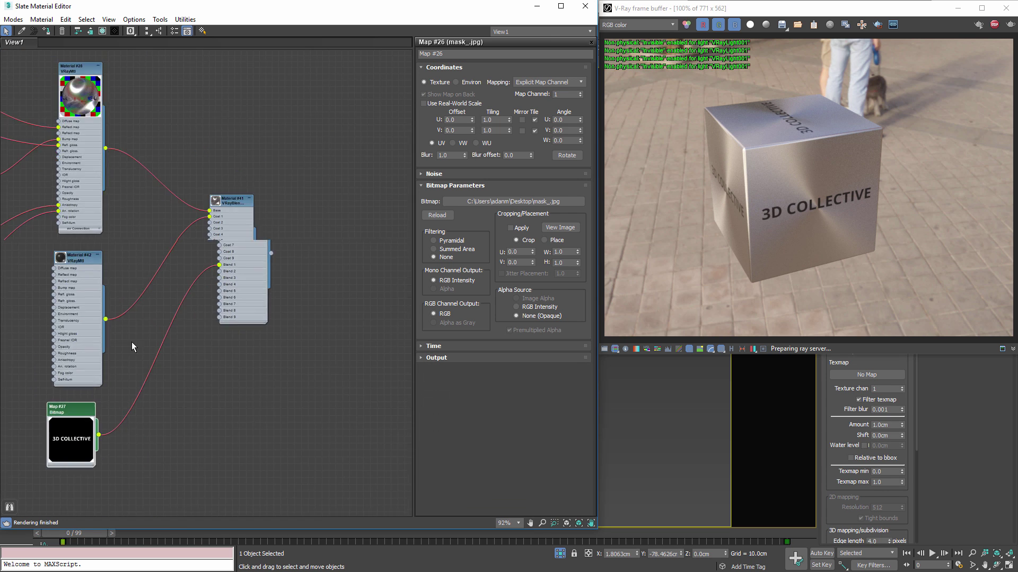
pyautogui.scroll(-2, 339, 347)
pyautogui.moveTo(339, 348); pyautogui.dragTo(246, 291, button='middle')
pyautogui.scroll(3, 246, 291)
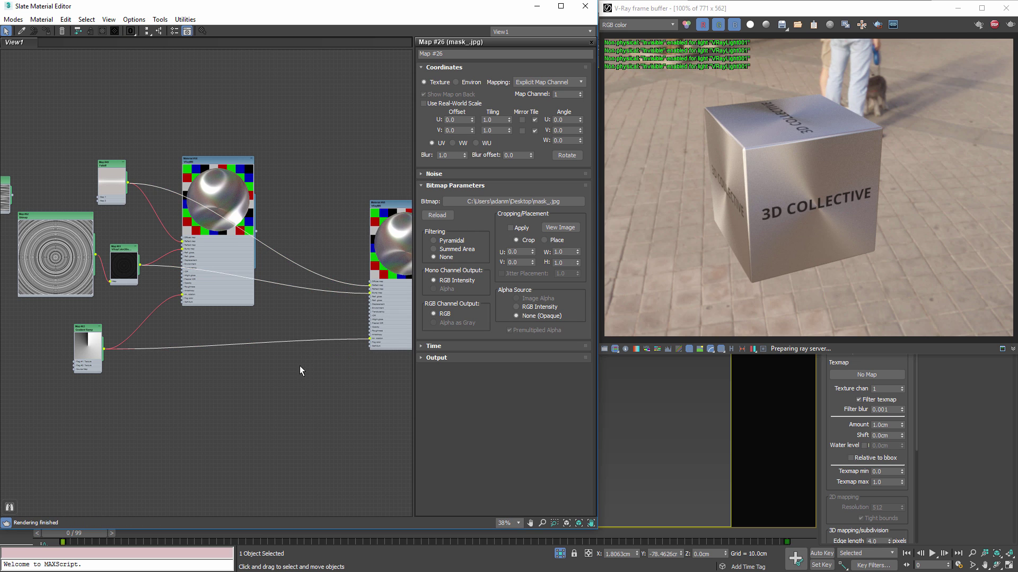
pyautogui.moveTo(300, 366); pyautogui.dragTo(185, 304, button='middle')
# - Add a new VRayMtl in the empty area of the graph and open its parameters
pyautogui.moveTo(278, 165); pyautogui.dragTo(339, 184)
pyautogui.scroll(2, 338, 182)
pyautogui.moveTo(339, 183); pyautogui.dragTo(307, 234, button='middle')
pyautogui.scroll(1, 306, 234)
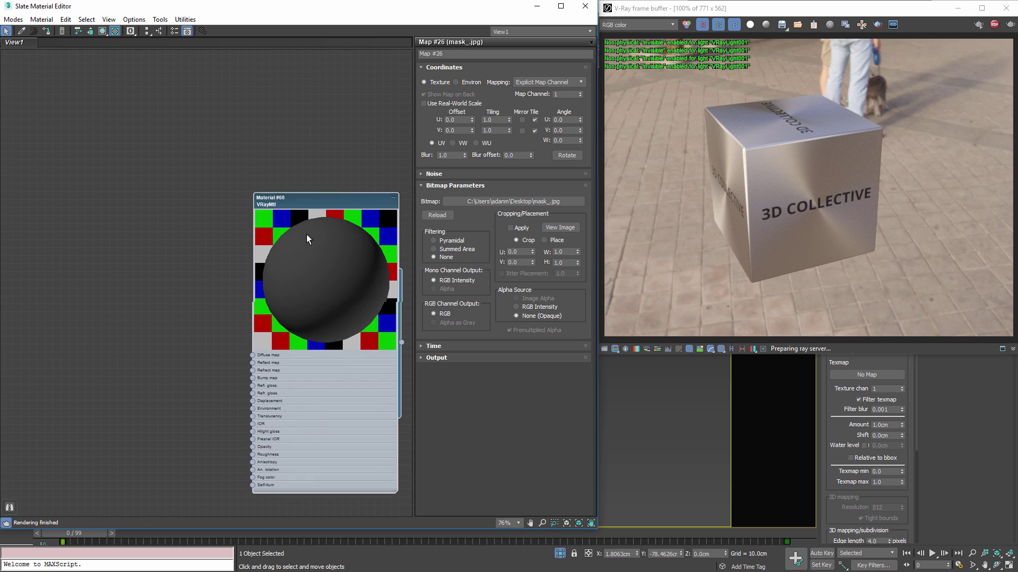
pyautogui.doubleClick(351, 196)
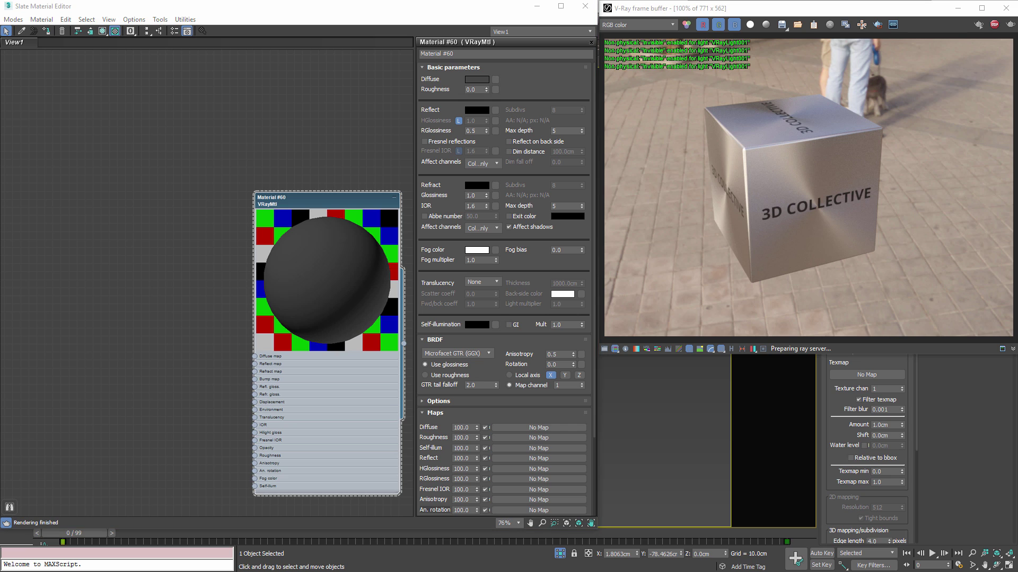
# - Add the circ.png and circ_bump.png bitmaps to the graph beside the blank VRayMtl, with enlarged previews
pyautogui.moveTo(132, 207); pyautogui.dragTo(123, 167)
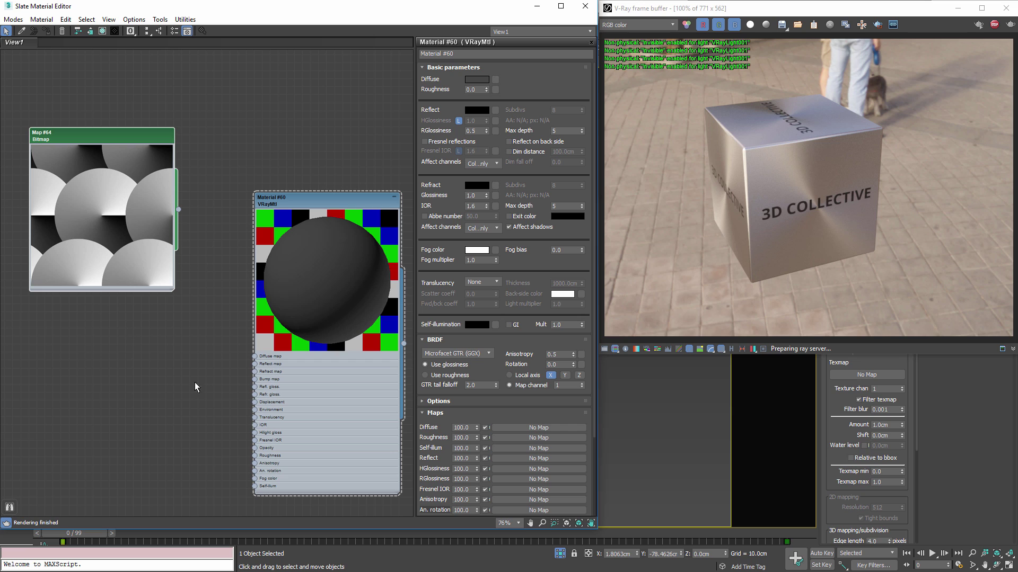
pyautogui.moveTo(152, 291); pyautogui.dragTo(129, 548)
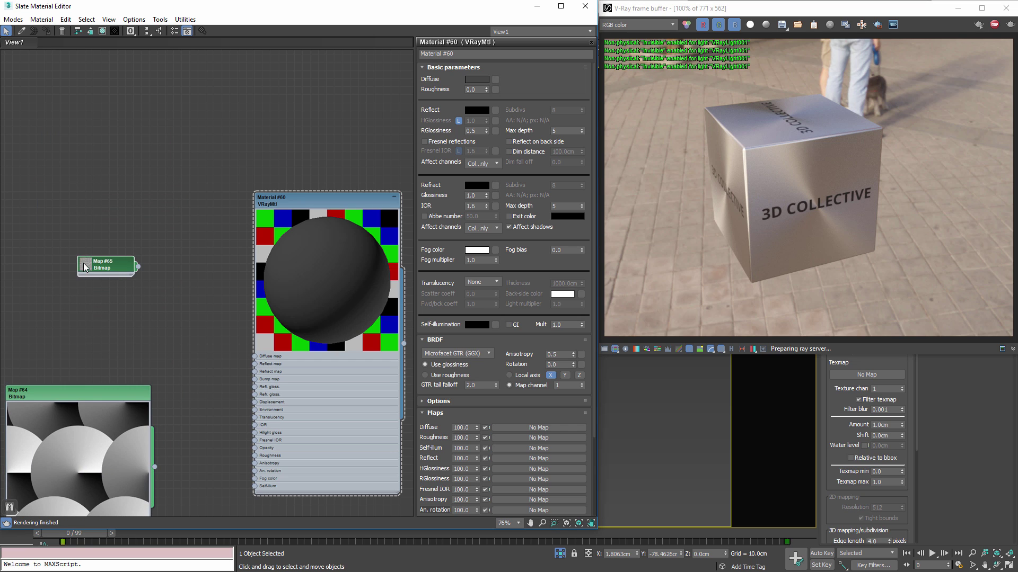
pyautogui.moveTo(96, 268); pyautogui.dragTo(29, 220)
pyautogui.doubleClick(53, 291)
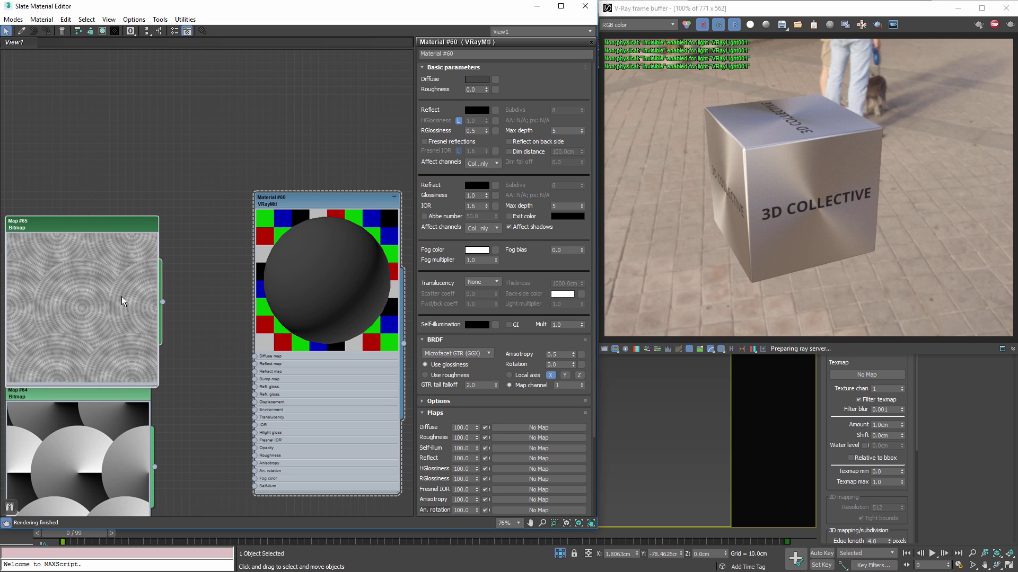
# - Move the blank VRayMtl farther from the two bitmaps and lower the circ.png node beneath circ_bump.png
pyautogui.moveTo(197, 416); pyautogui.dragTo(217, 269, button='middle')
pyautogui.scroll(-2, 217, 269)
pyautogui.moveTo(305, 243); pyautogui.dragTo(388, 339)
pyautogui.scroll(1, 175, 331)
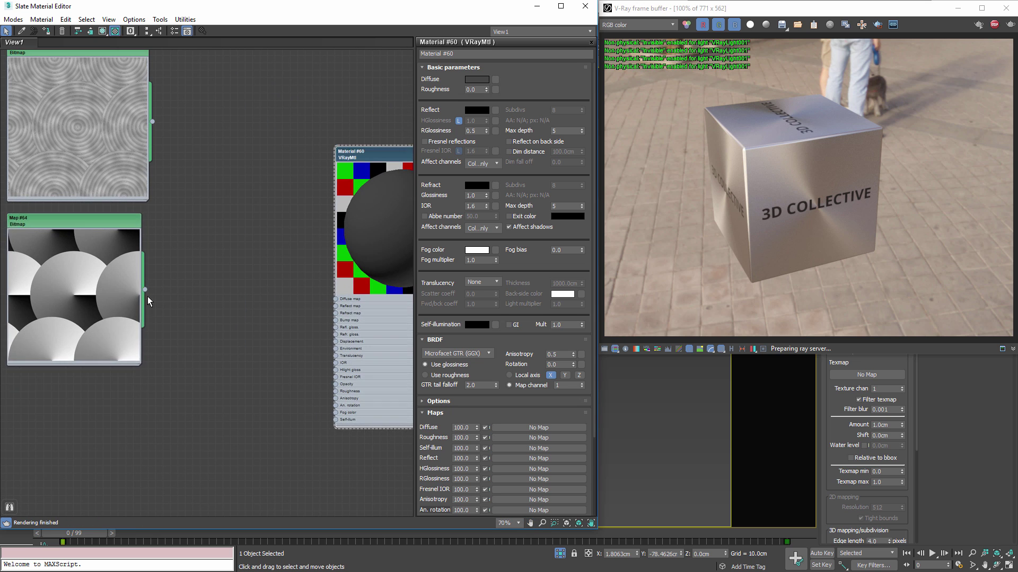
pyautogui.moveTo(147, 297); pyautogui.dragTo(147, 338)
# - Replace the blank VRayMtl with a copy of the circular brushed-metal material, keeping only its copied Falloff map connected to reflection
pyautogui.scroll(-10, 291, 249)
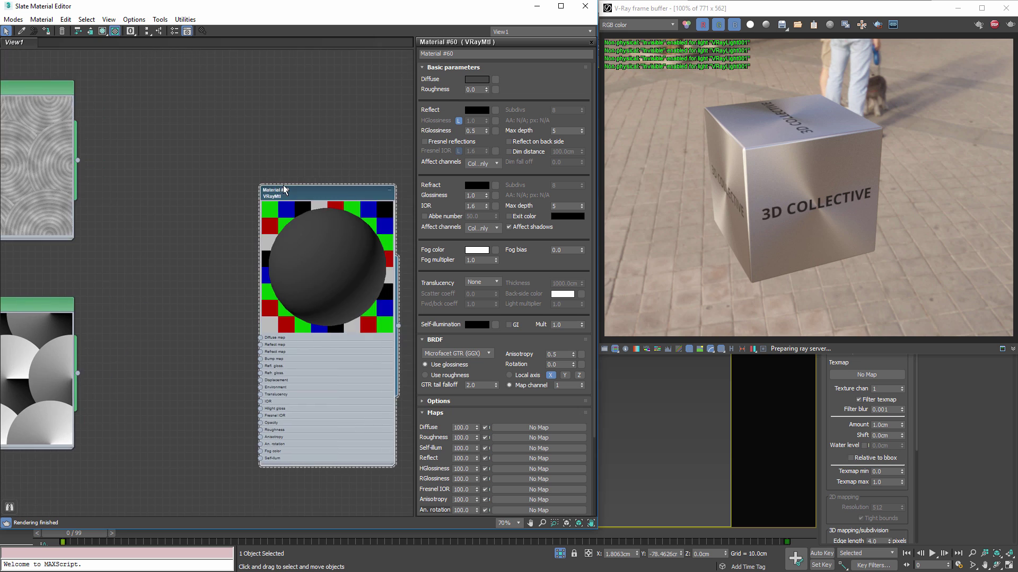
pyautogui.press('Delete')
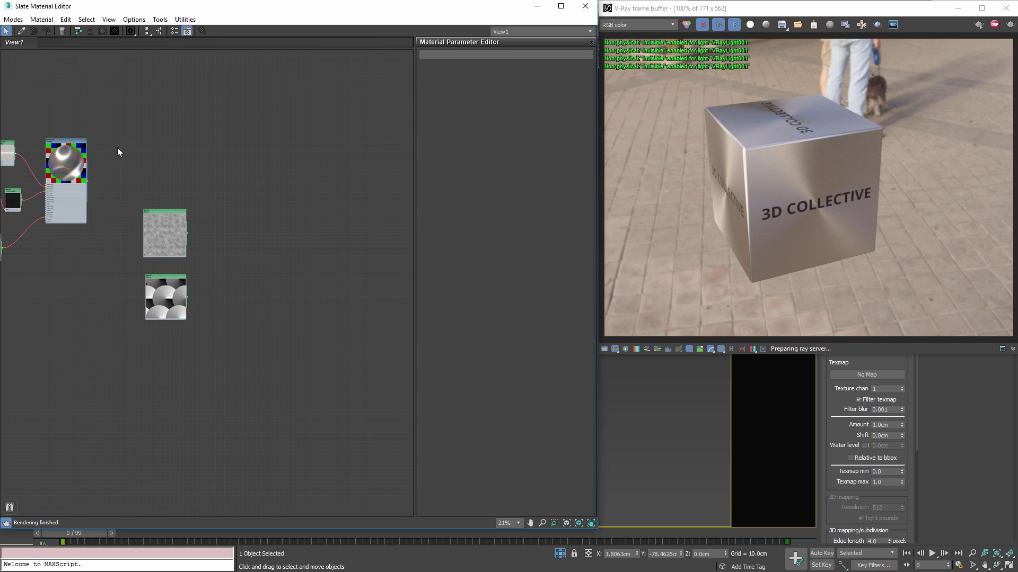
pyautogui.scroll(2, 118, 152)
pyautogui.hotkey('ctrl', 'z')
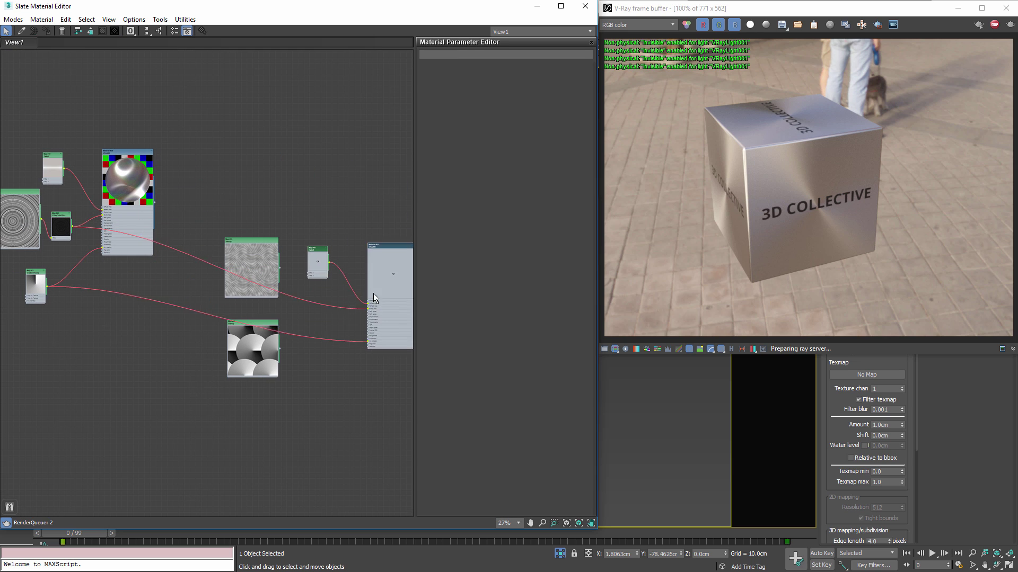
pyautogui.scroll(5, 316, 358)
pyautogui.moveTo(255, 272); pyautogui.dragTo(81, 303, button='middle')
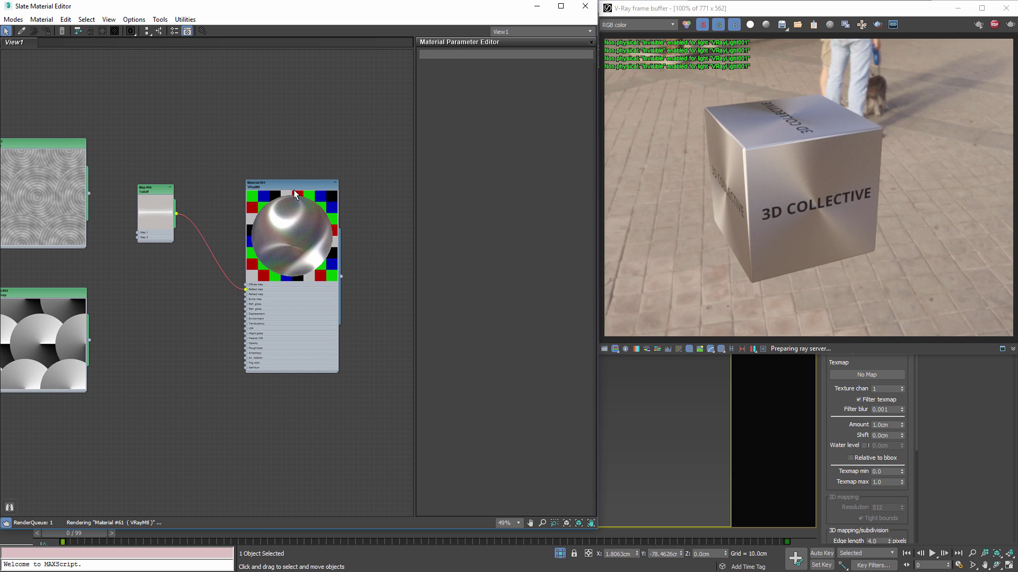
# - Set the copied material's diffuse color to black
pyautogui.doubleClick(296, 187)
pyautogui.click(476, 79)
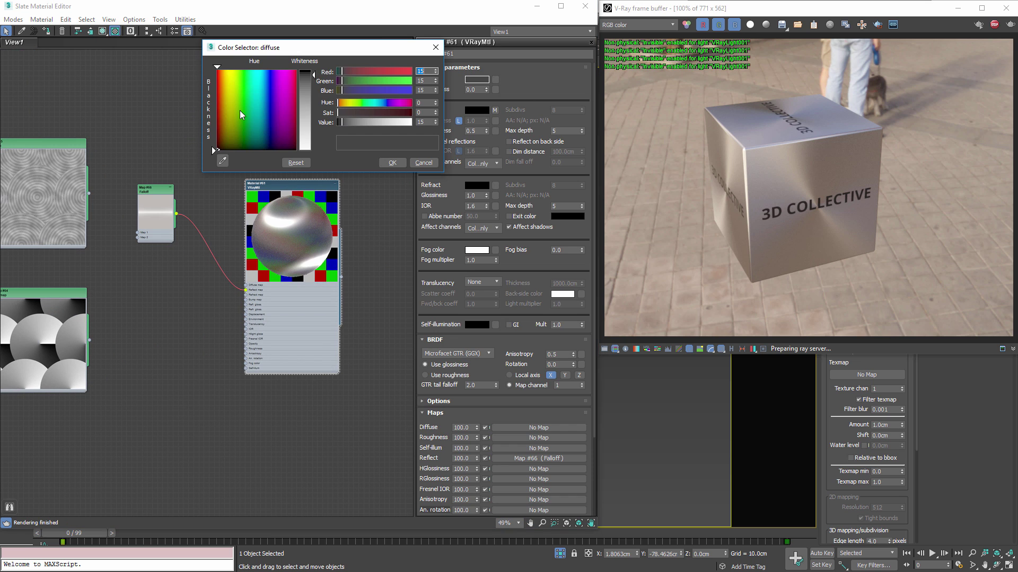
pyautogui.moveTo(214, 112); pyautogui.dragTo(211, 146)
pyautogui.click(392, 163)
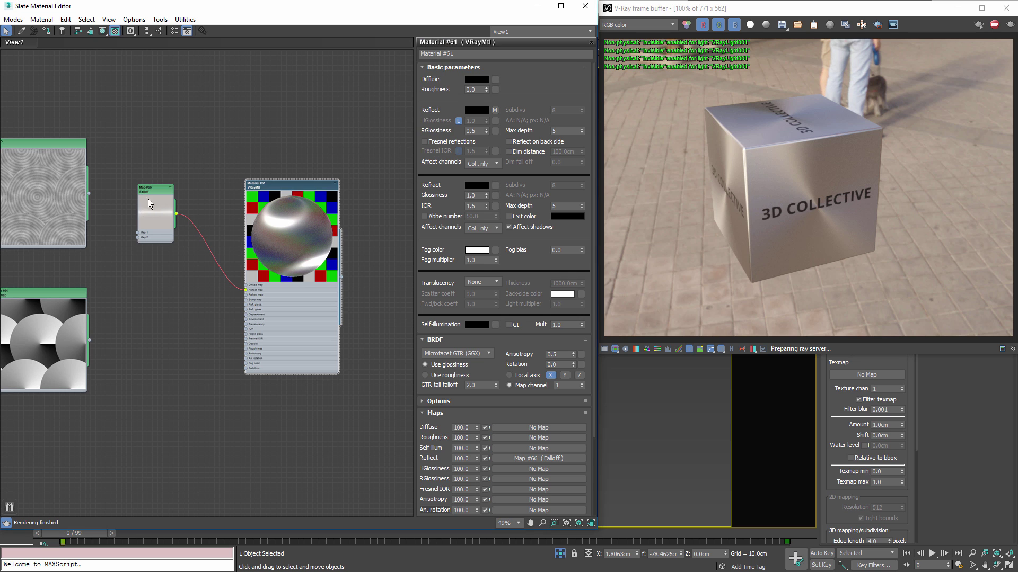
# - Move the copied Falloff node up and connect the circ.png bitmap to the copied material's anisotropy rotation input
pyautogui.moveTo(148, 199); pyautogui.dragTo(159, 139)
pyautogui.moveTo(61, 348); pyautogui.dragTo(323, 355)
pyautogui.scroll(5, 158, 338)
pyautogui.scroll(1, 157, 339)
pyautogui.scroll(-3, 198, 339)
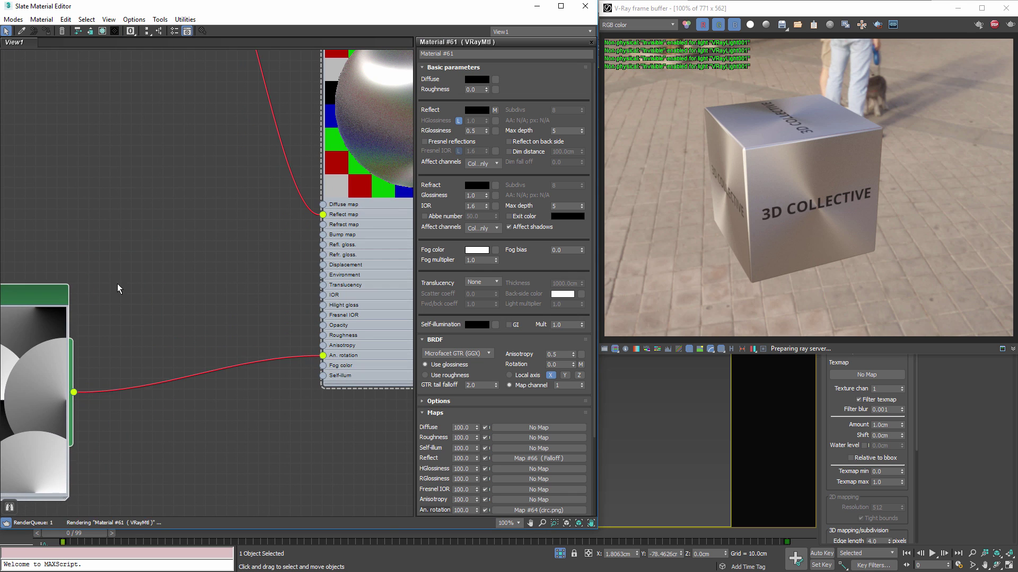
pyautogui.moveTo(201, 226); pyautogui.dragTo(250, 266, button='middle')
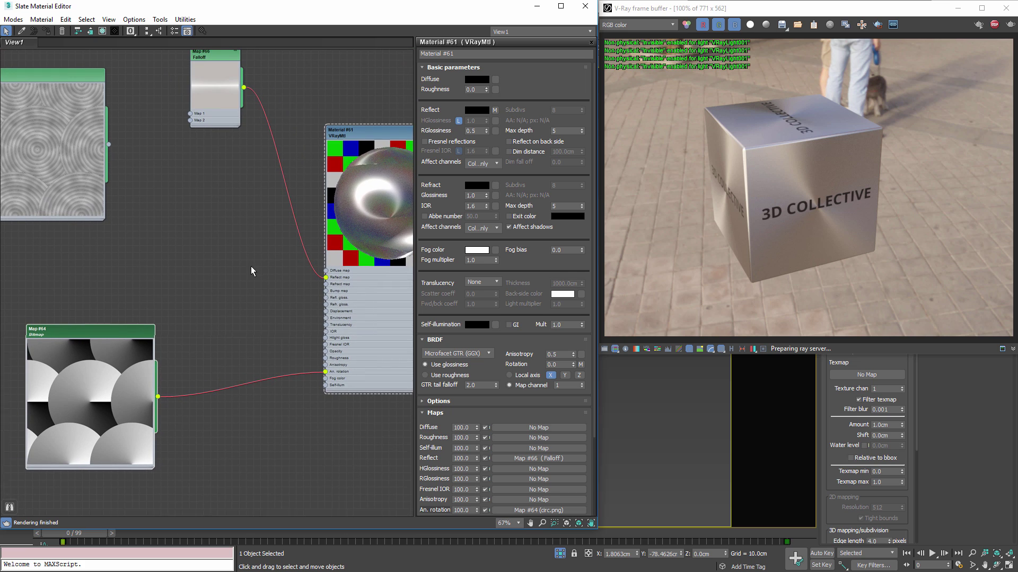
# - Assign the copied material to the box and open the circ.png bitmap's parameters
pyautogui.click(369, 136)
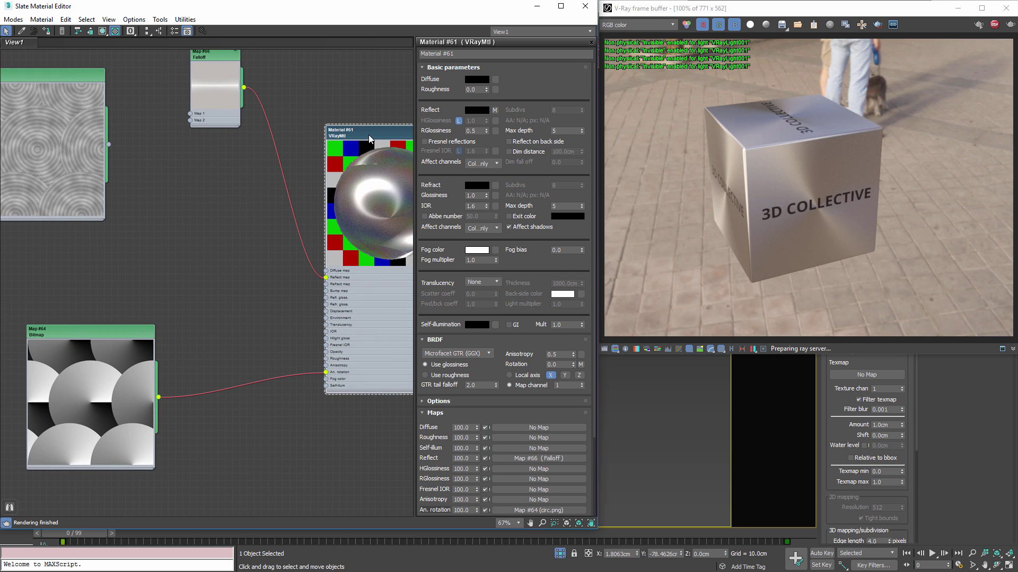
pyautogui.click(563, 385)
pyautogui.doubleClick(94, 336)
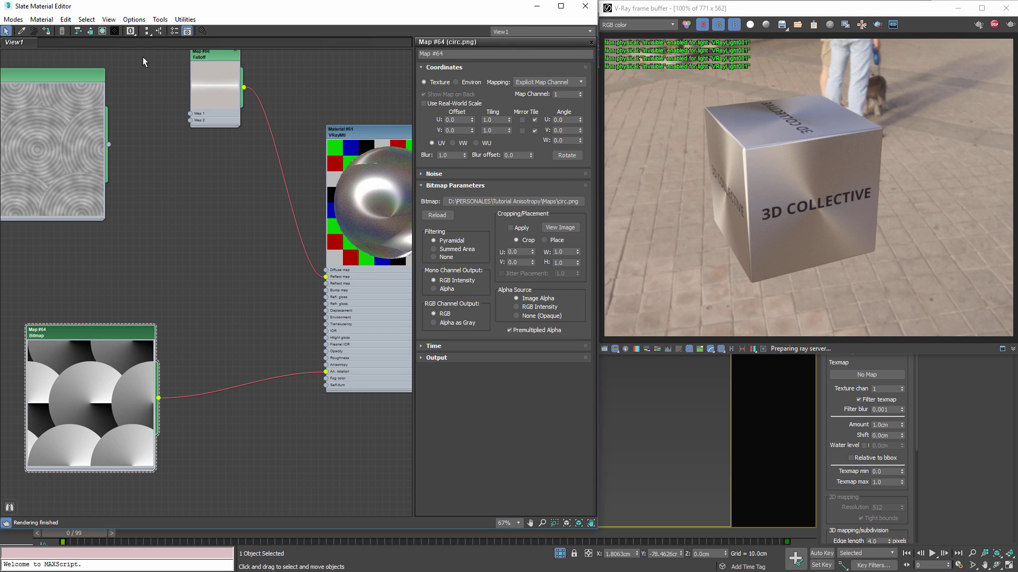
pyautogui.moveTo(512, 5); pyautogui.dragTo(527, 292)
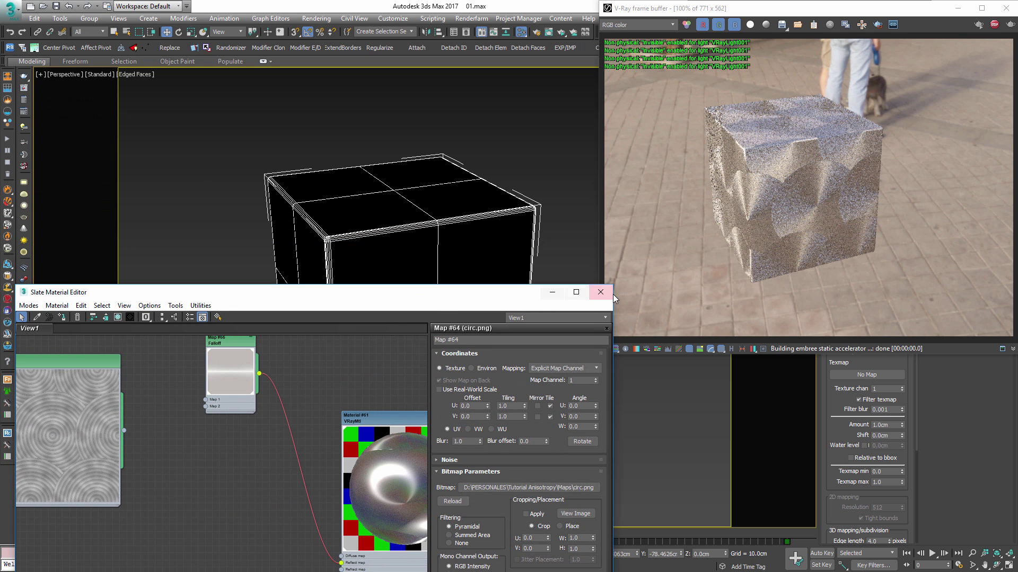
pyautogui.moveTo(449, 302); pyautogui.dragTo(432, 20)
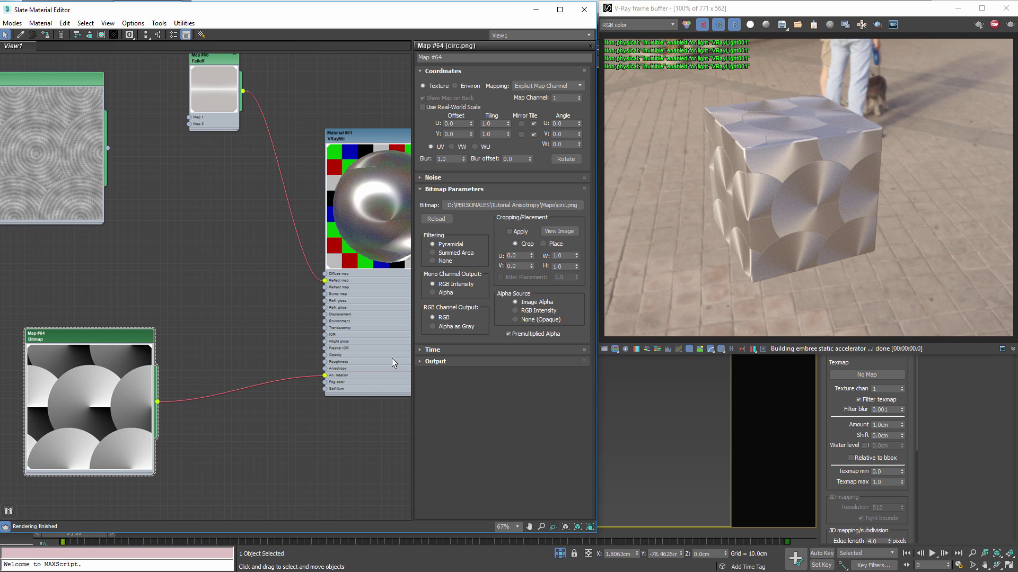
# - Set the circ.png bitmap's filtering to None and reload the file with a gamma override of 1.0
pyautogui.scroll(2, 104, 410)
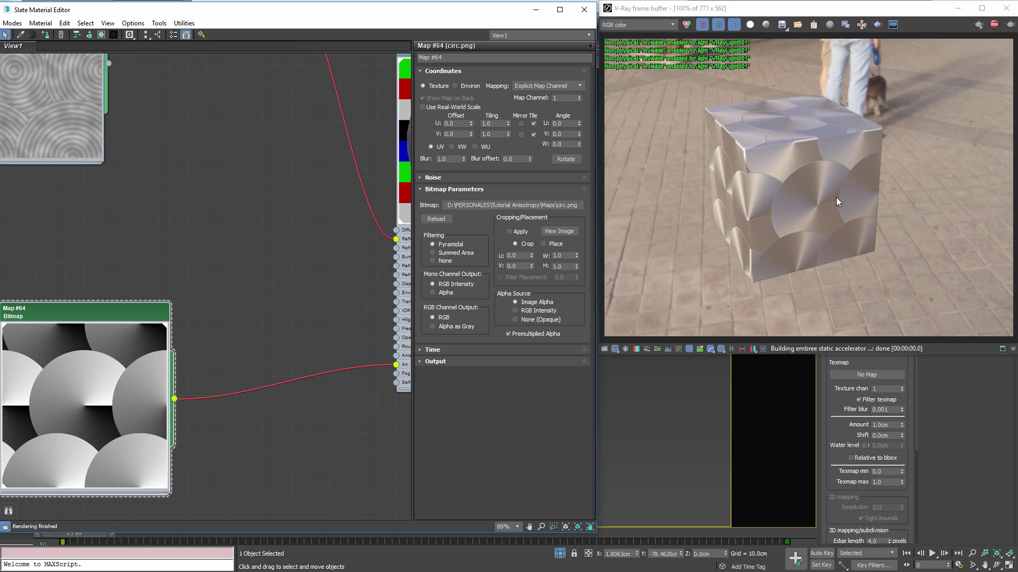
pyautogui.scroll(2, 835, 198)
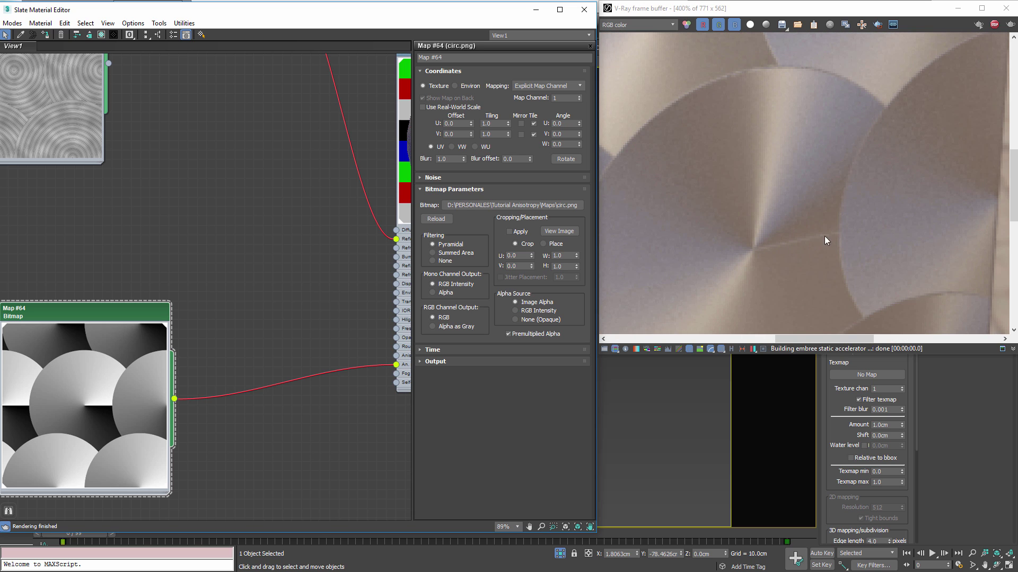
pyautogui.scroll(-2, 804, 233)
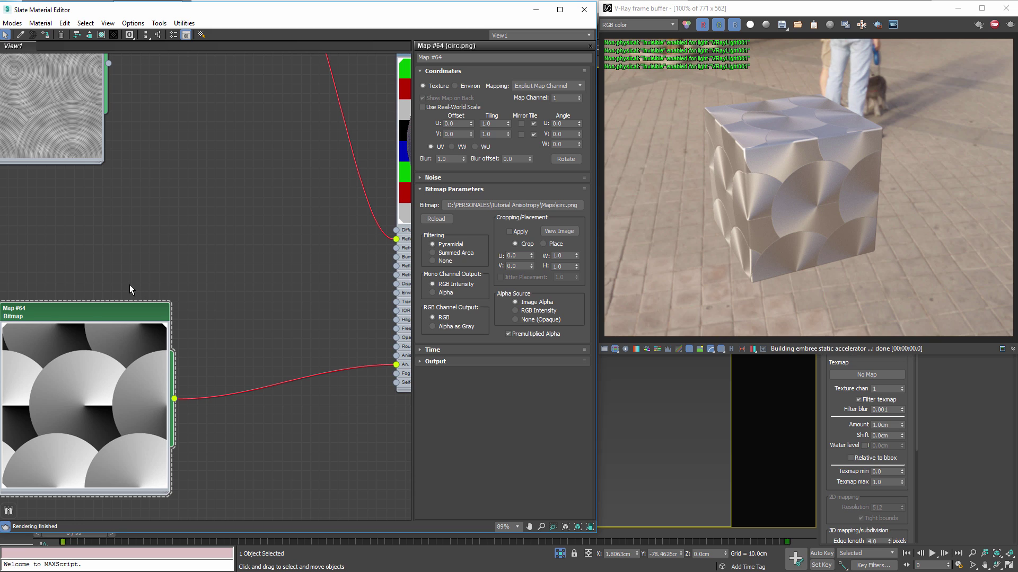
pyautogui.moveTo(42, 398); pyautogui.dragTo(116, 342)
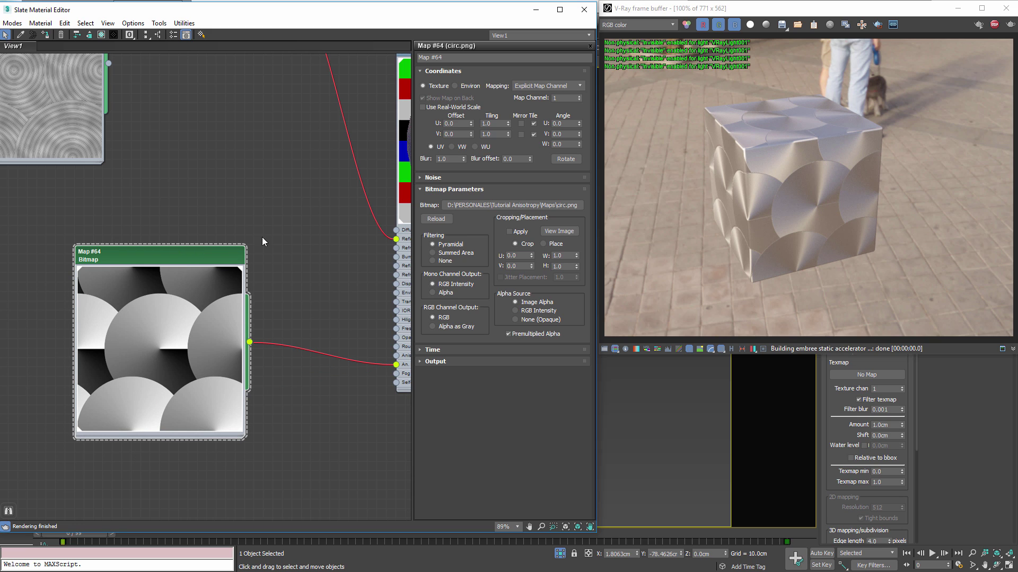
pyautogui.click(491, 204)
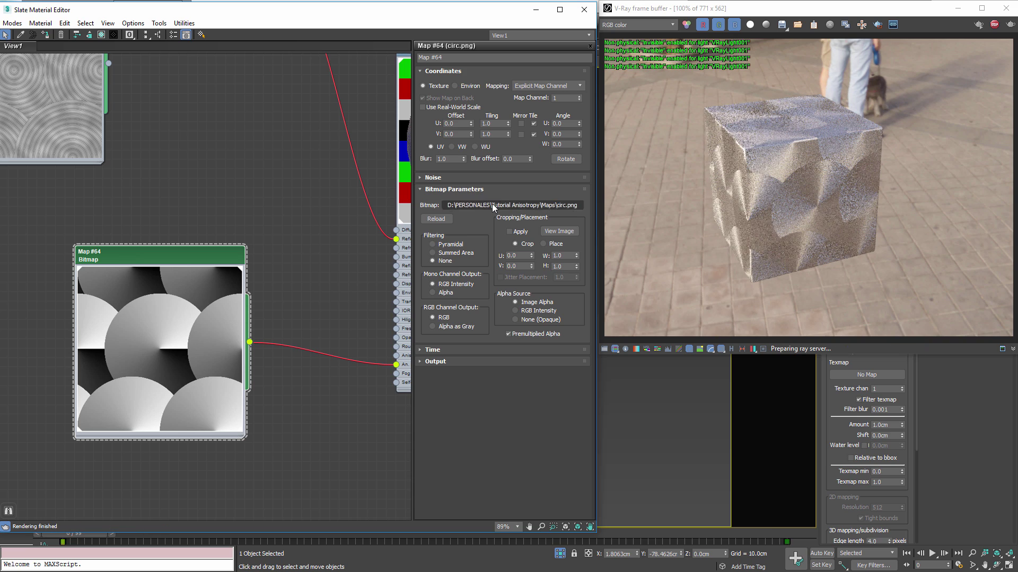
pyautogui.click(64, 487)
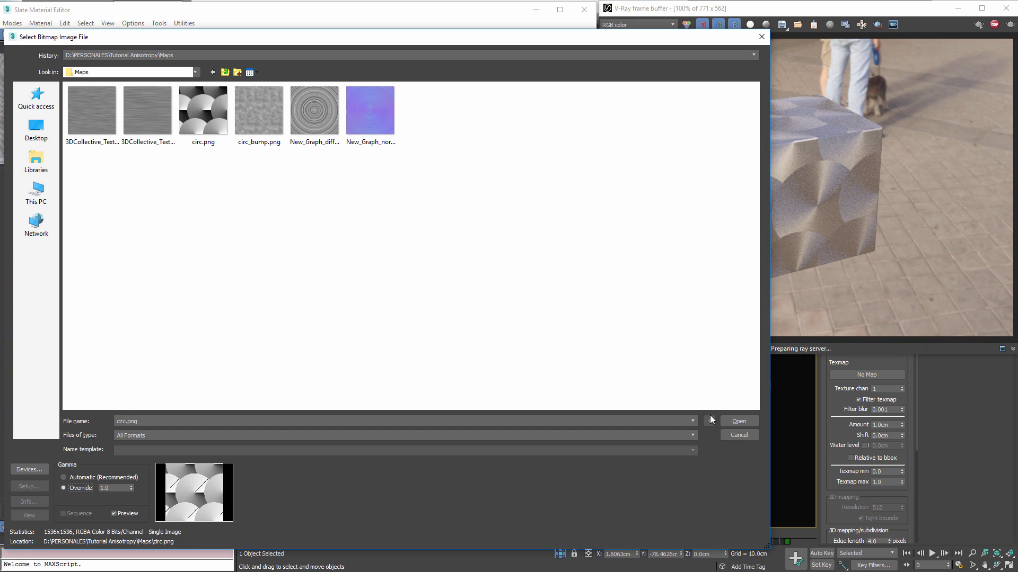
pyautogui.click(726, 419)
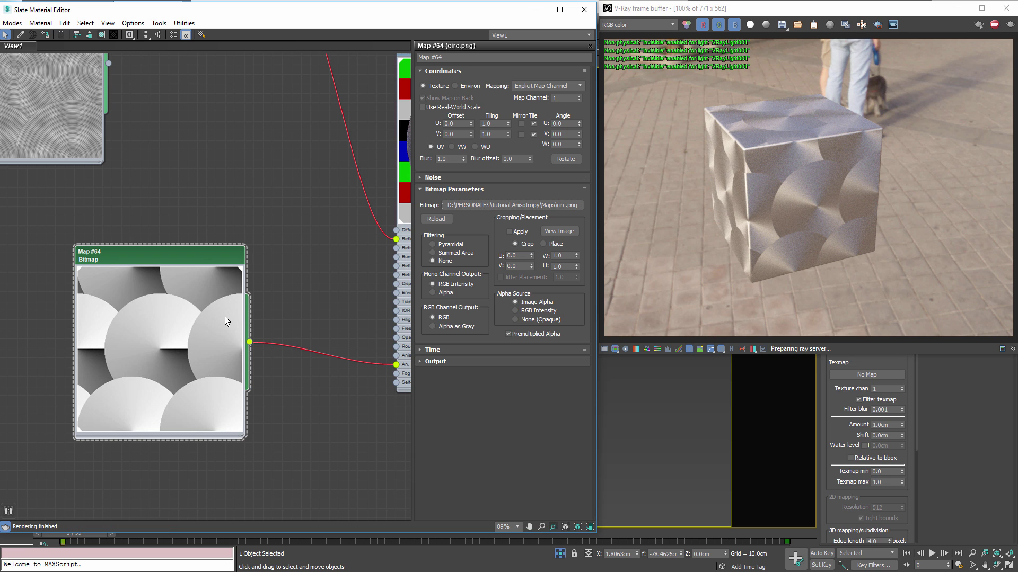
# - Reposition the circ.png bitmap node and set its tiling to 4.0 in both U and V
pyautogui.moveTo(198, 252); pyautogui.dragTo(166, 298)
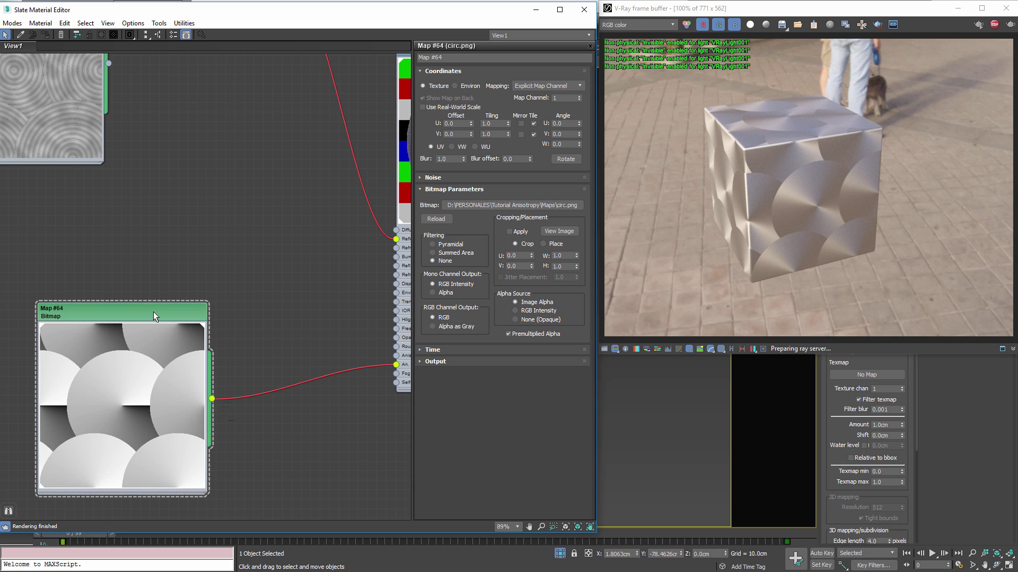
pyautogui.click(493, 123)
pyautogui.write('4')
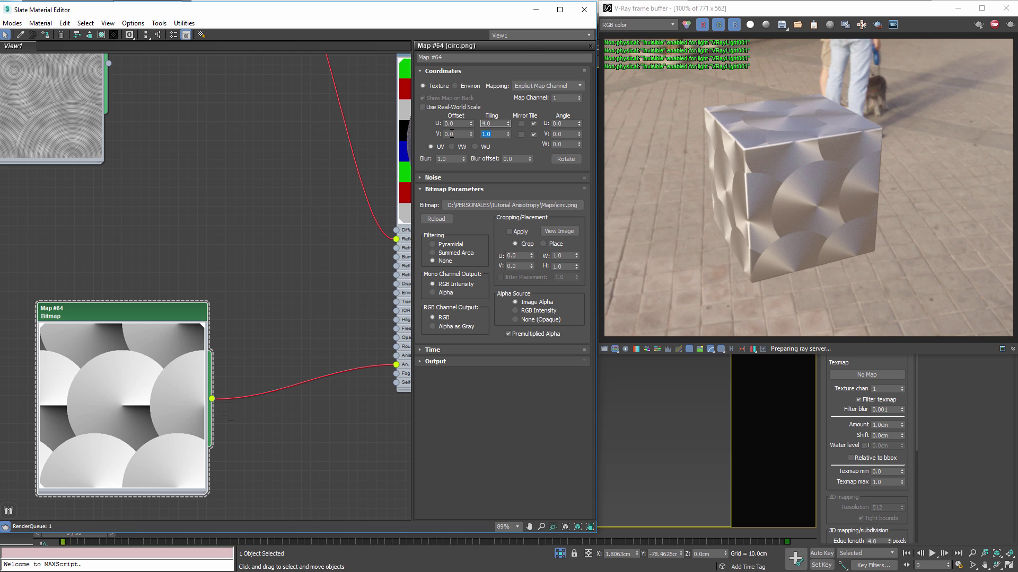
pyautogui.press('Tab')
pyautogui.write('4')
pyautogui.press('Return')
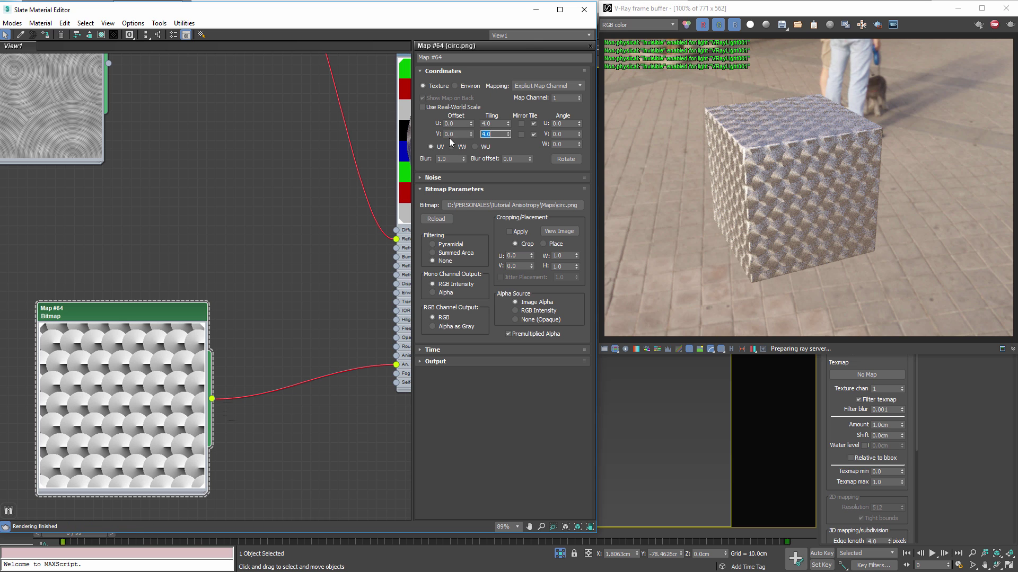
# - Move the circ_bump.png bitmap node just above the circ.png bitmap node and close the material editor
pyautogui.moveTo(152, 122); pyautogui.dragTo(183, 190, button='middle')
pyautogui.moveTo(84, 134); pyautogui.dragTo(168, 265)
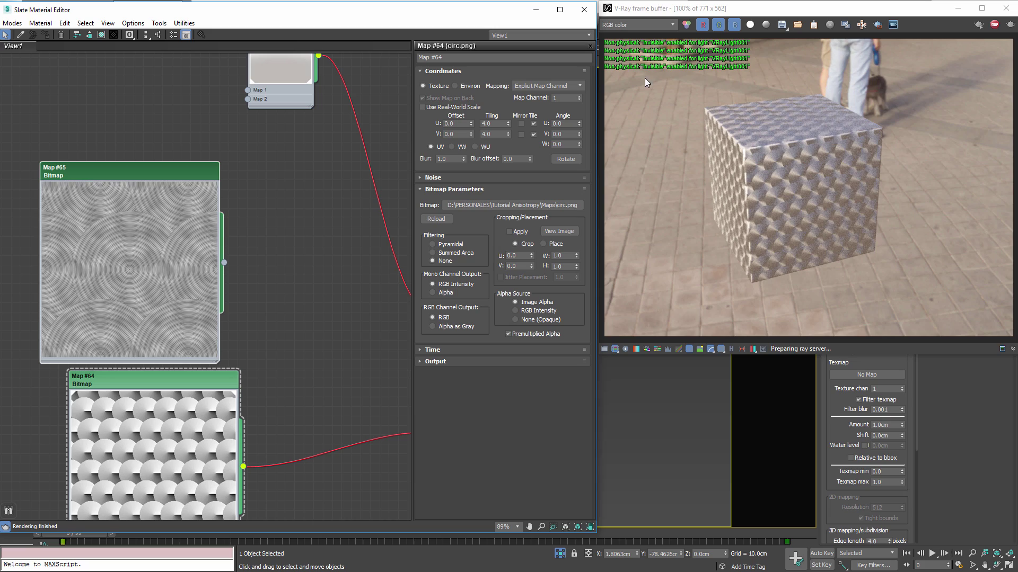
pyautogui.click(583, 10)
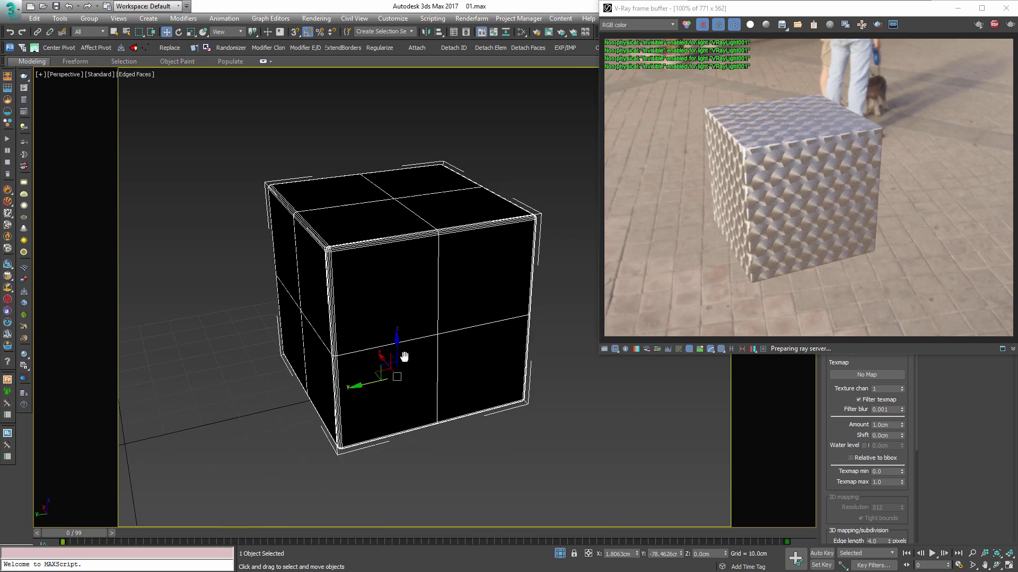
# - Get a close-up of the box's top face and limit the interactive render to a region around its middle
pyautogui.scroll(3, 420, 270)
pyautogui.keyDown('alt'); pyautogui.moveTo(421, 270); pyautogui.dragTo(390, 302, button='middle'); pyautogui.keyUp('alt')
pyautogui.scroll(2, 423, 286)
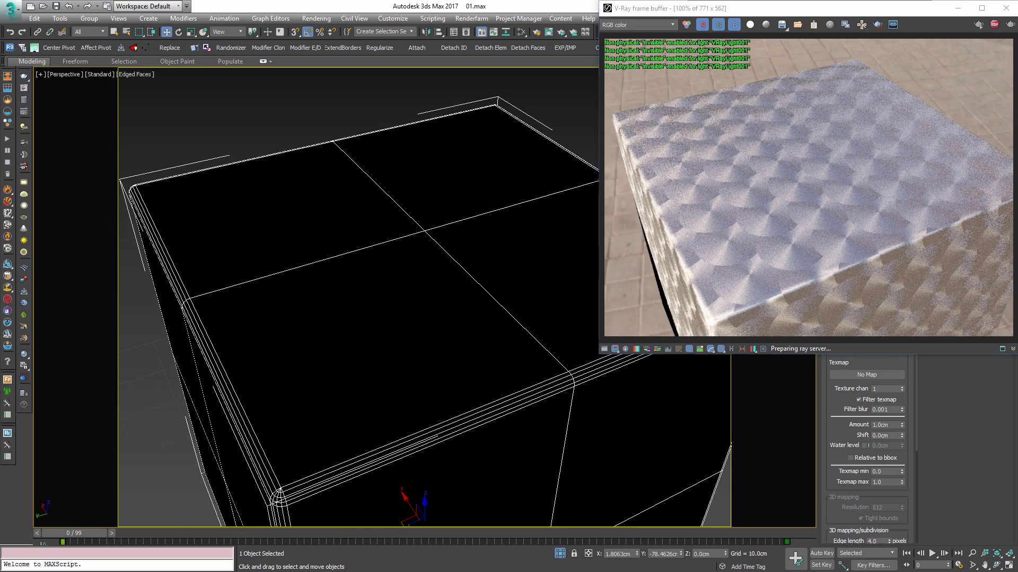
pyautogui.scroll(2, 405, 296)
pyautogui.scroll(1, 405, 297)
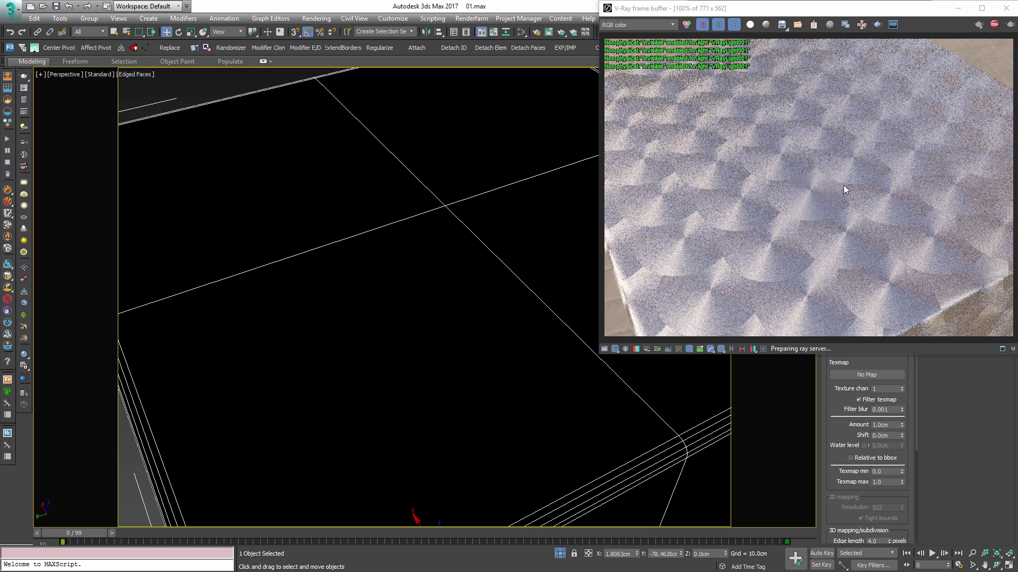
pyautogui.click(877, 24)
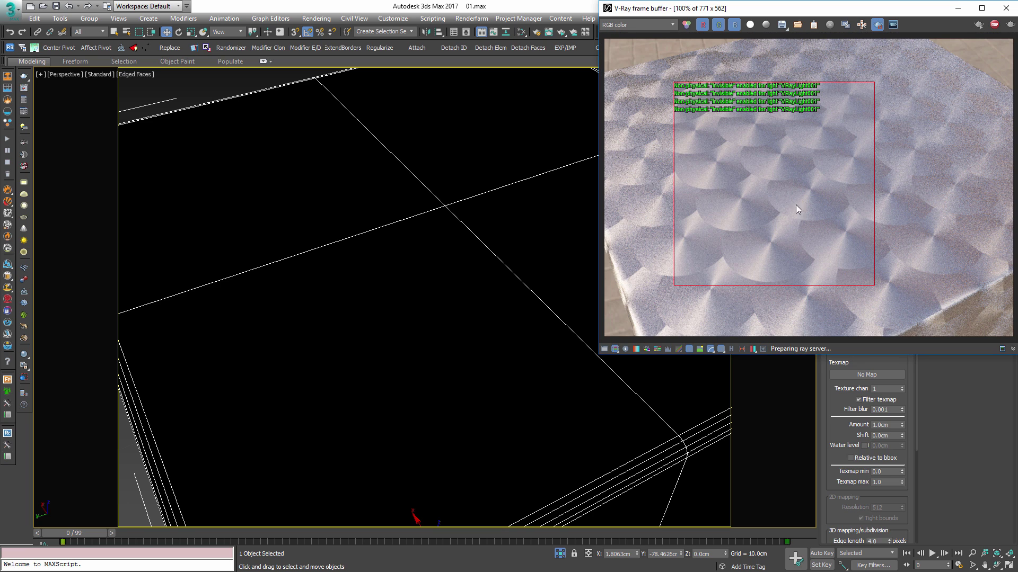
pyautogui.click(479, 250)
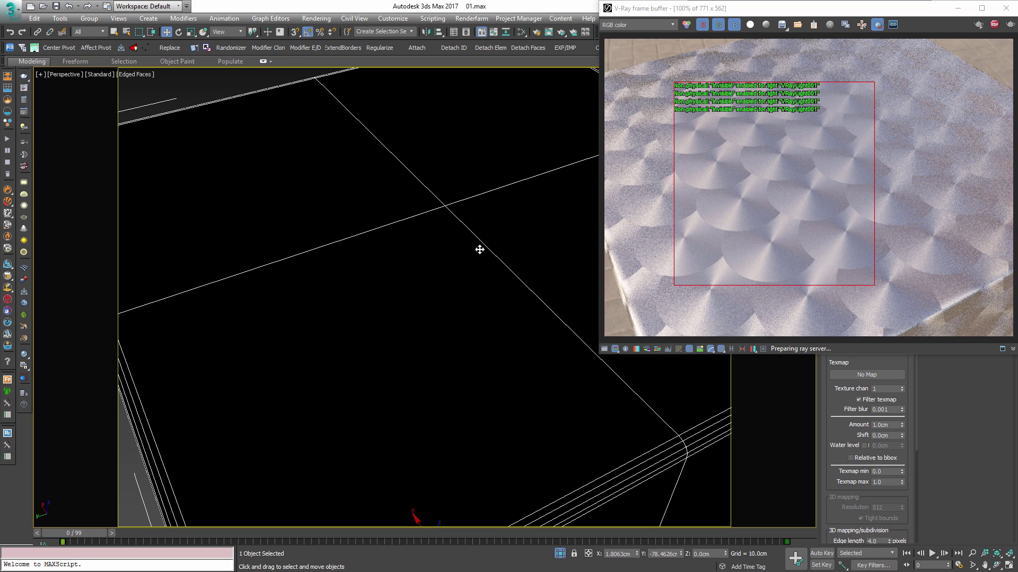
# - Set the circ_bump.png bitmap's tiling to 4.0 in both U and V and its filtering to None
pyautogui.press('m')
pyautogui.moveTo(146, 208); pyautogui.dragTo(177, 172)
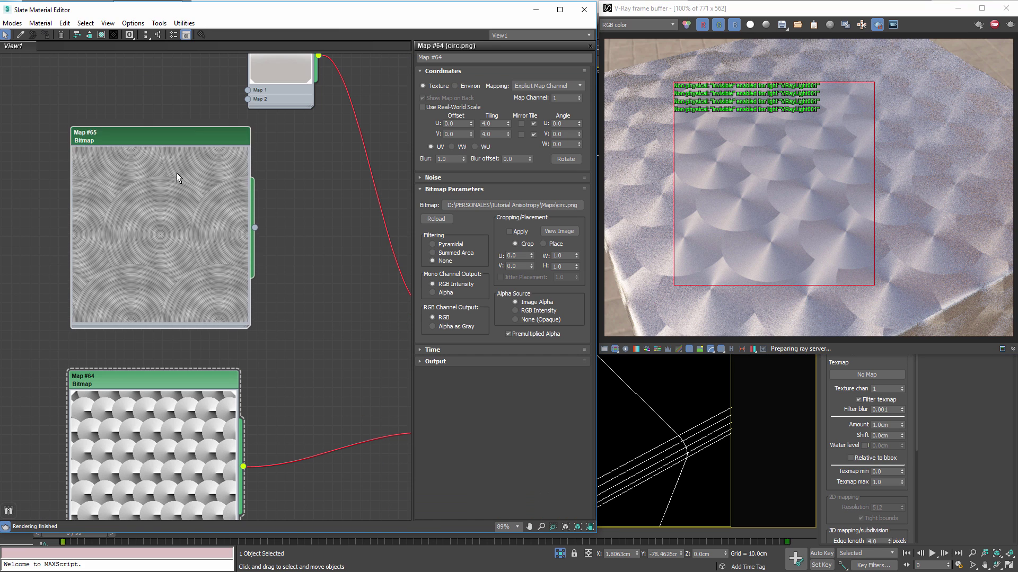
pyautogui.doubleClick(168, 142)
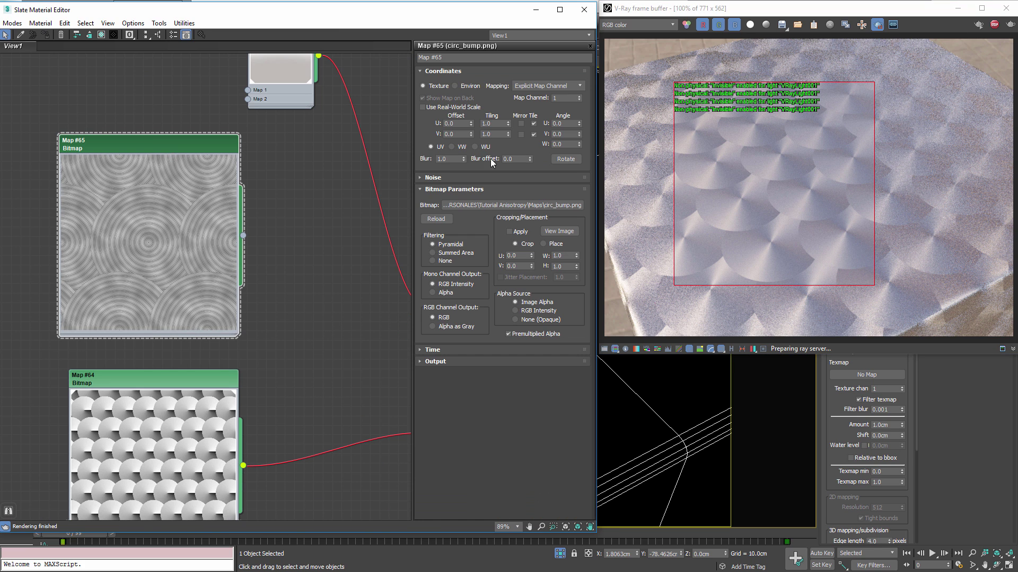
pyautogui.doubleClick(483, 124)
pyautogui.write('4')
pyautogui.press('Tab')
pyautogui.write('4')
pyautogui.press('Return')
pyautogui.moveTo(126, 294); pyautogui.dragTo(116, 301, button='middle')
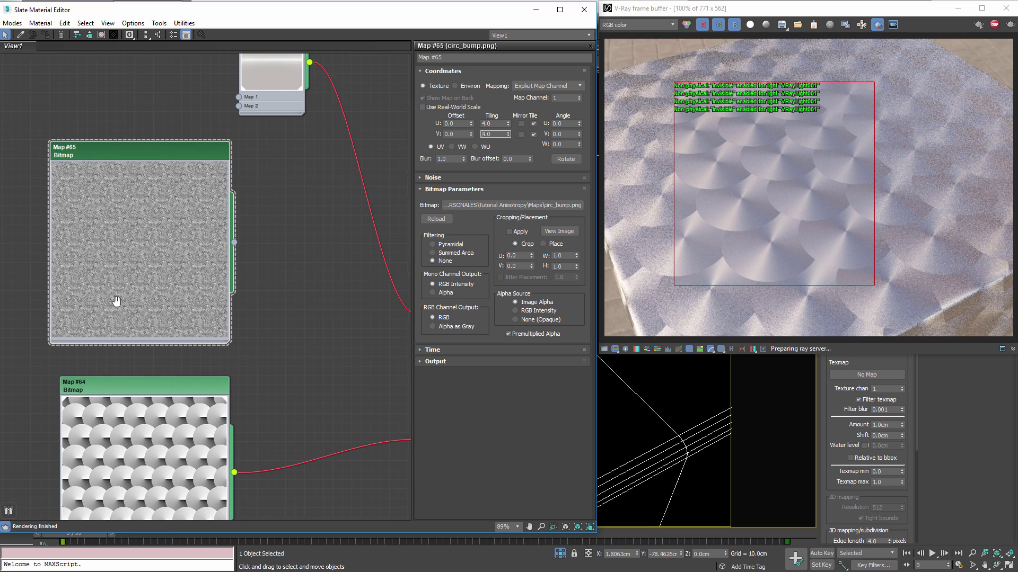
# - Add a VRayColor2Bump map, feed it the circ_bump.png bitmap, and connect it to the VRayMtl's bump map input
pyautogui.moveTo(318, 286); pyautogui.dragTo(182, 278, button='middle')
pyautogui.rightClick(183, 277)
pyautogui.moveTo(208, 319)
pyautogui.moveTo(127, 365)
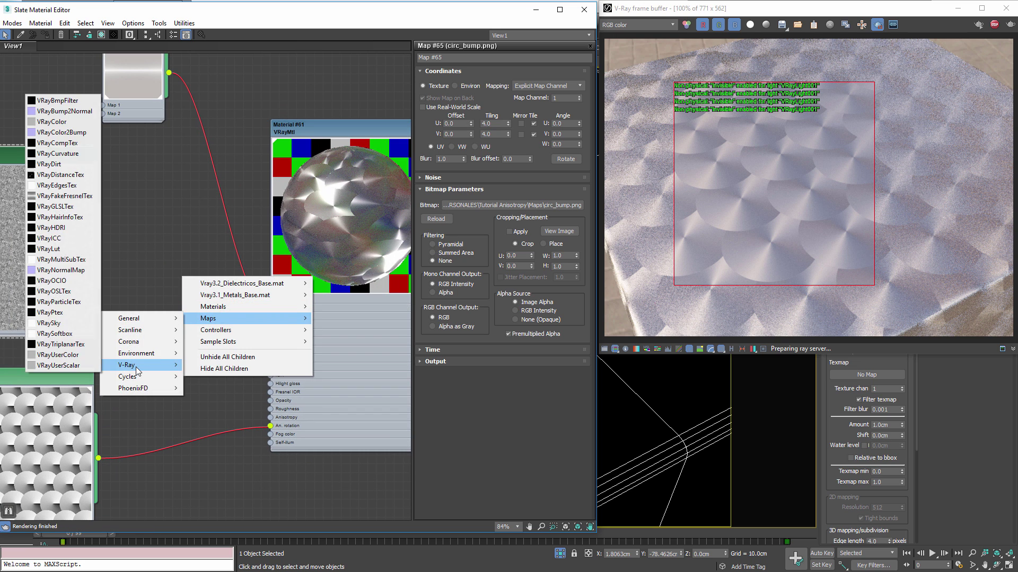
pyautogui.click(61, 132)
pyautogui.moveTo(98, 239); pyautogui.dragTo(151, 294)
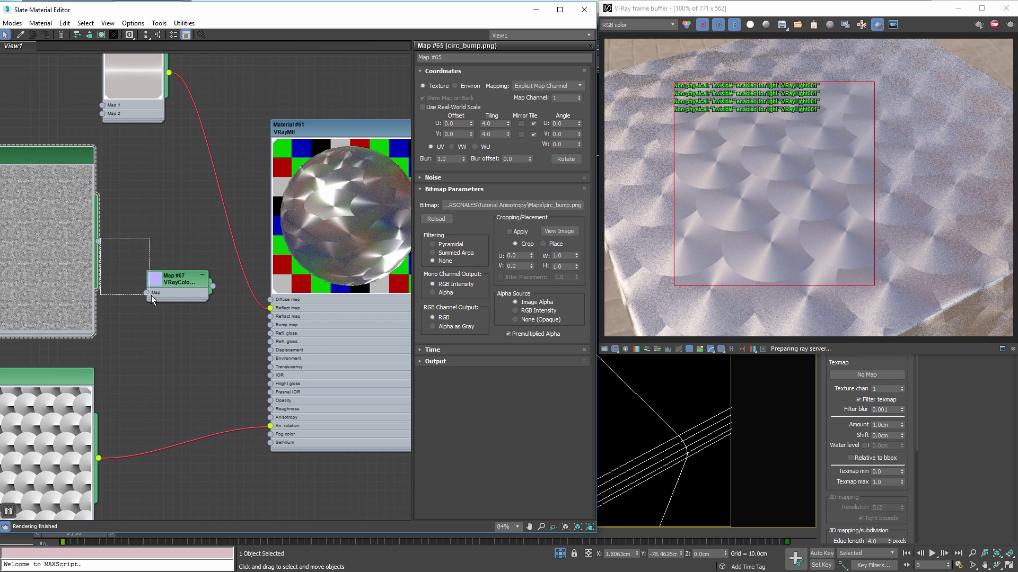
pyautogui.moveTo(99, 242); pyautogui.dragTo(271, 325)
pyautogui.doubleClick(156, 275)
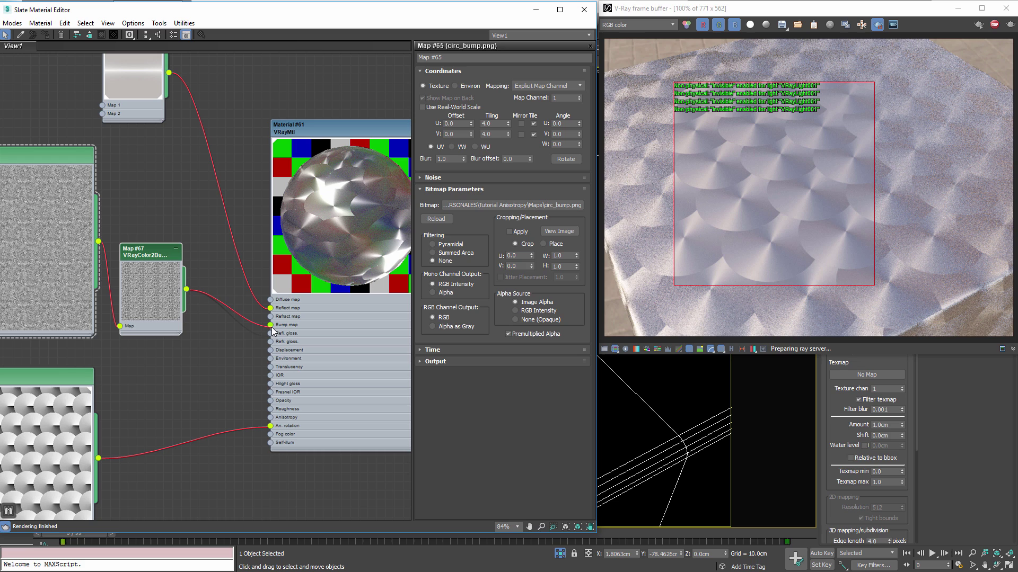
# - Inspect the bump in the render up close and set the circ_bump.png bitmap's filtering to Pyramidal
pyautogui.doubleClick(147, 258)
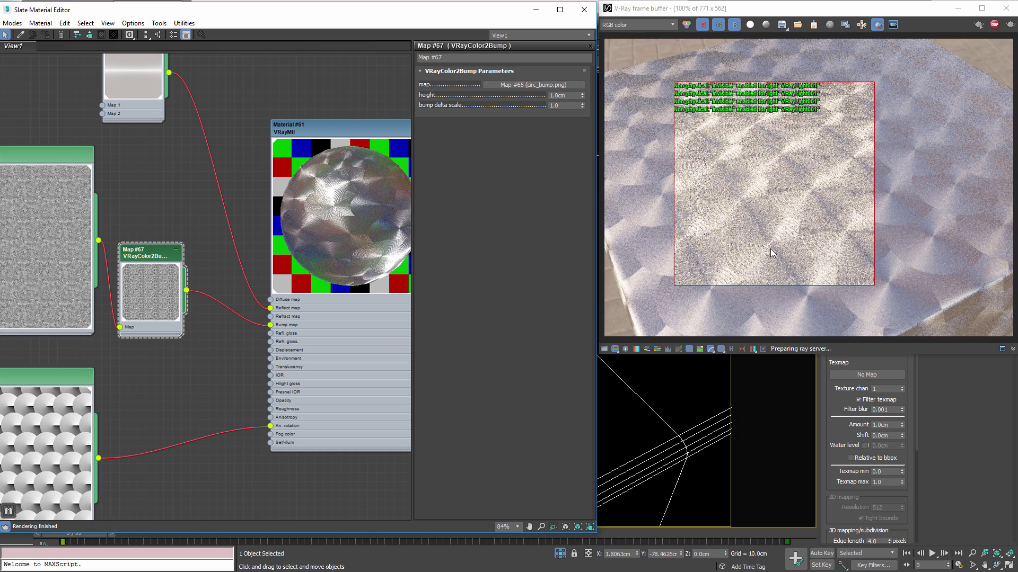
pyautogui.scroll(1, 771, 249)
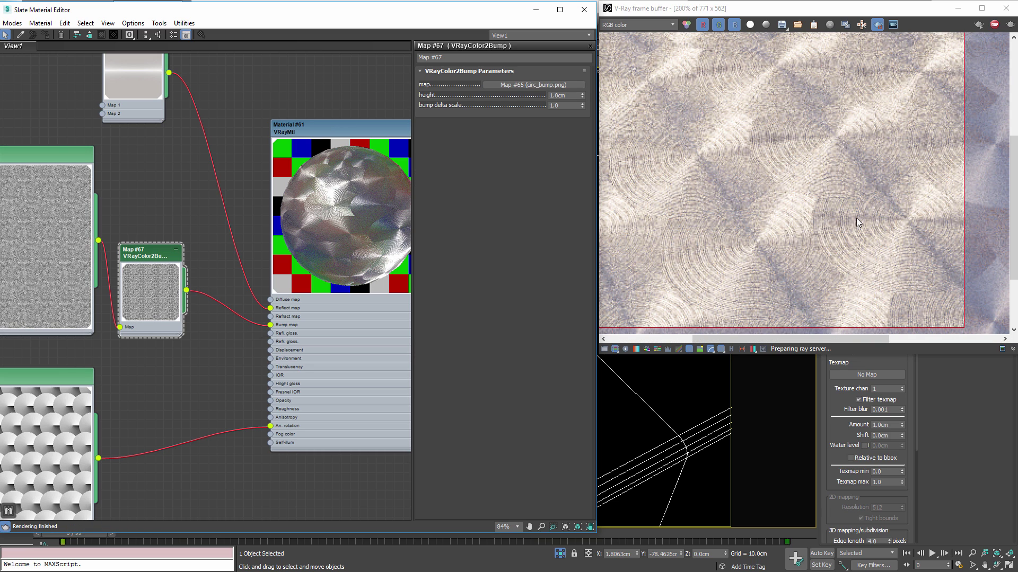
pyautogui.doubleClick(58, 157)
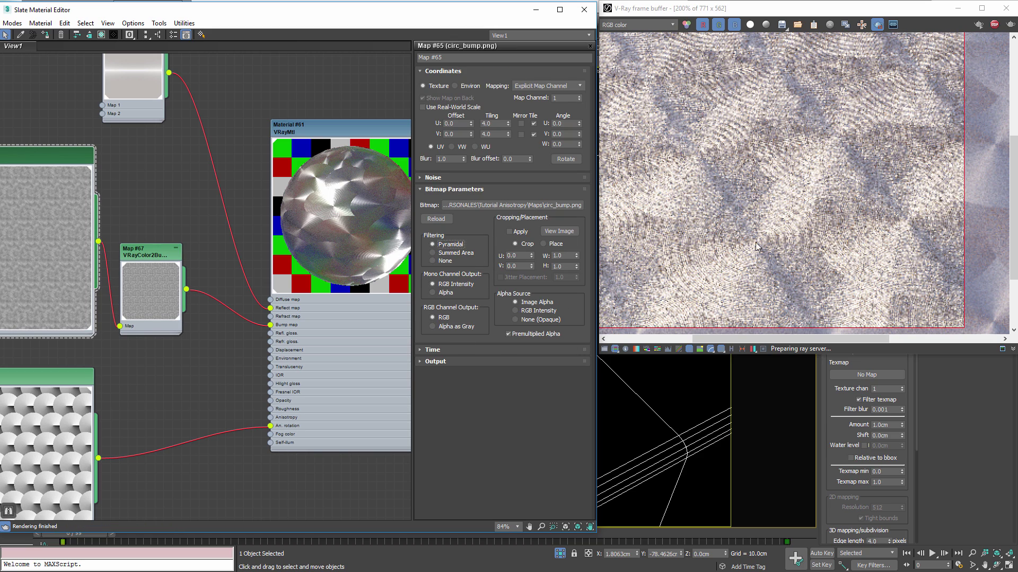
# - Move the VRayColor2Bump node closer to the material and set its height to 0.01 cm
pyautogui.moveTo(152, 247); pyautogui.dragTo(169, 247)
pyautogui.doubleClick(170, 247)
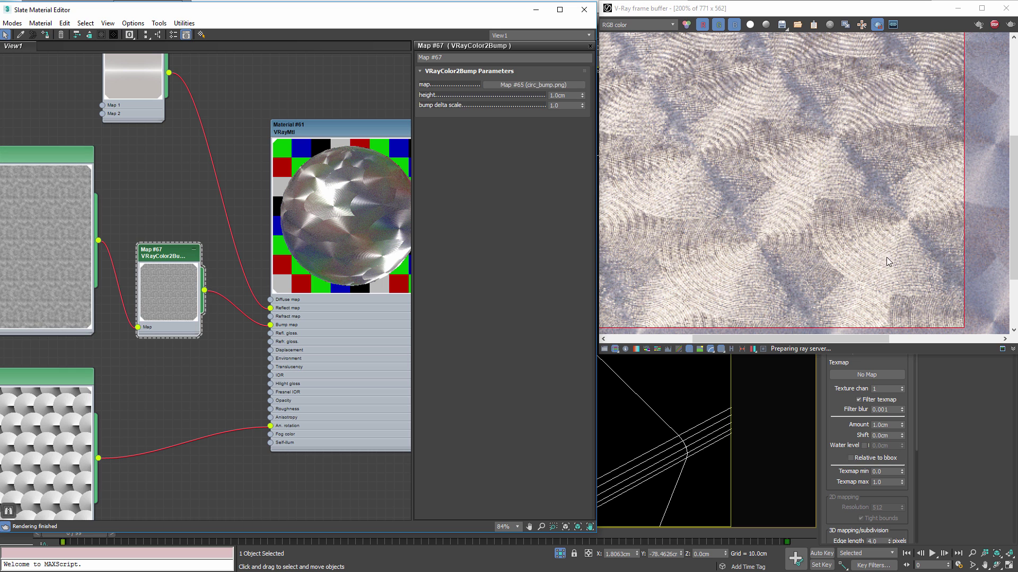
pyautogui.doubleClick(569, 95)
pyautogui.write('0.01')
pyautogui.press('Return')
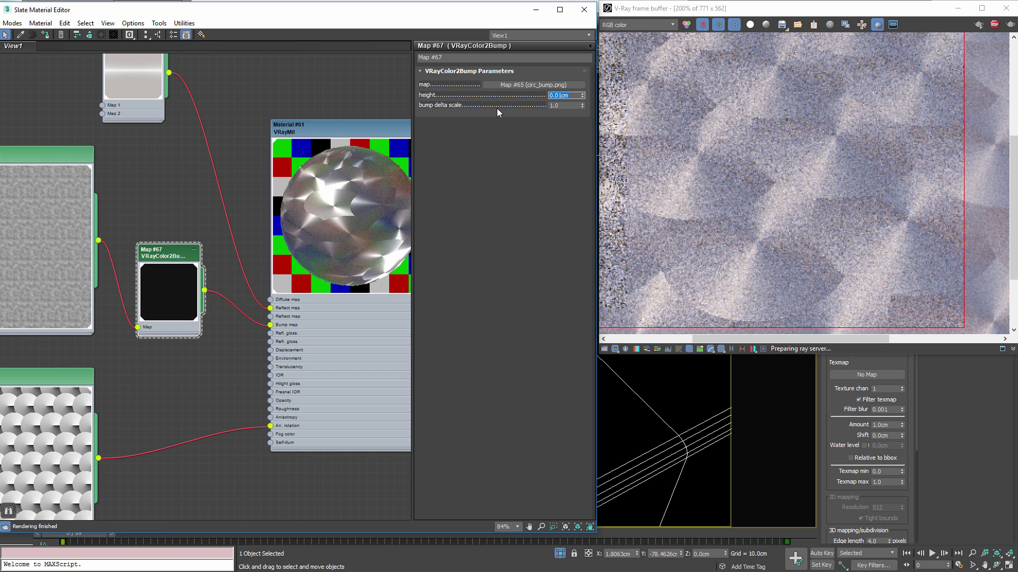
# - Try VRayColor2Bump heights of 0.1 cm and 0.05 cm, checking the effect in the render
pyautogui.write('0.')
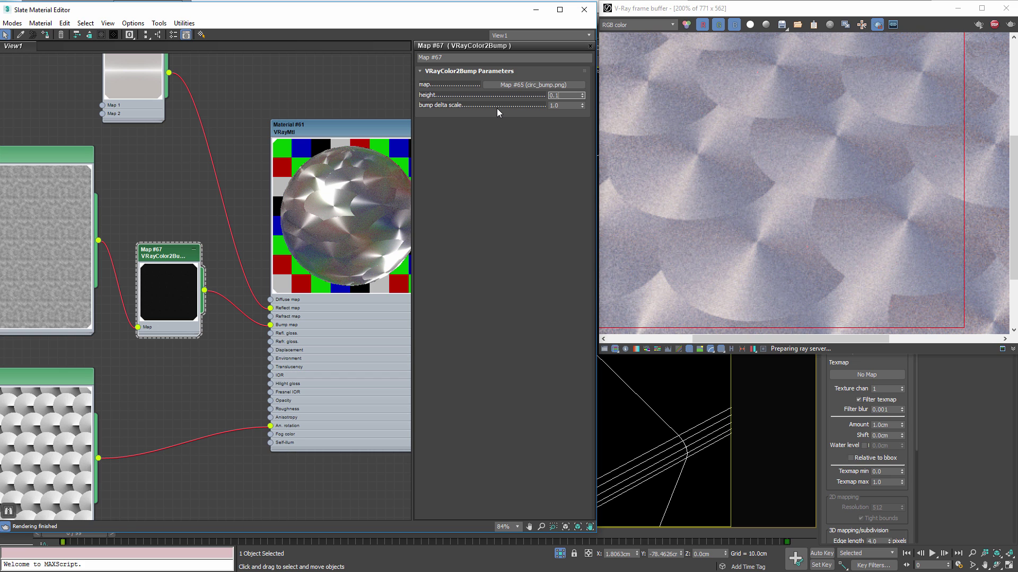
pyautogui.write('1')
pyautogui.press('Return')
pyautogui.write('0.')
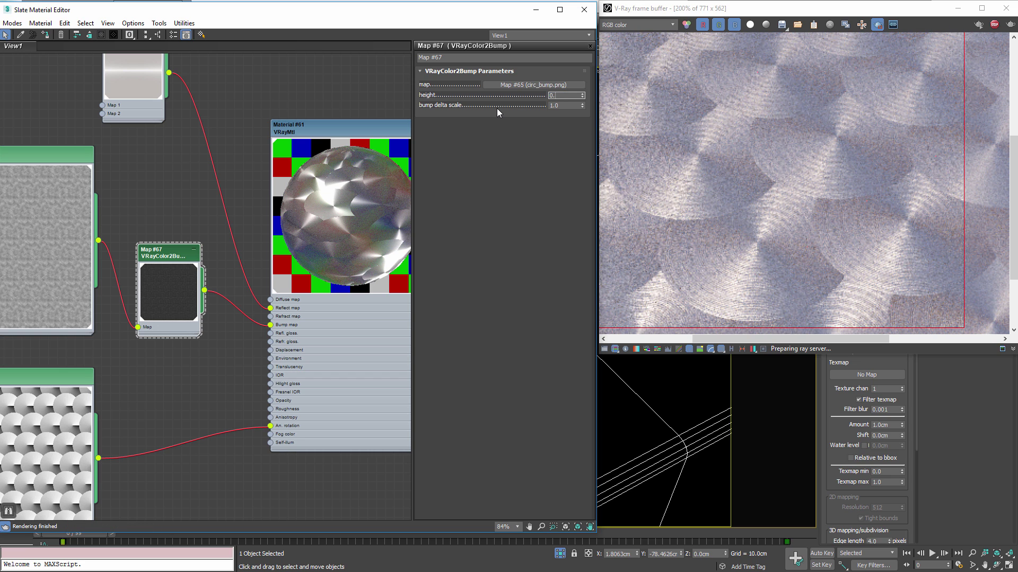
pyautogui.write('05')
pyautogui.press('Return')
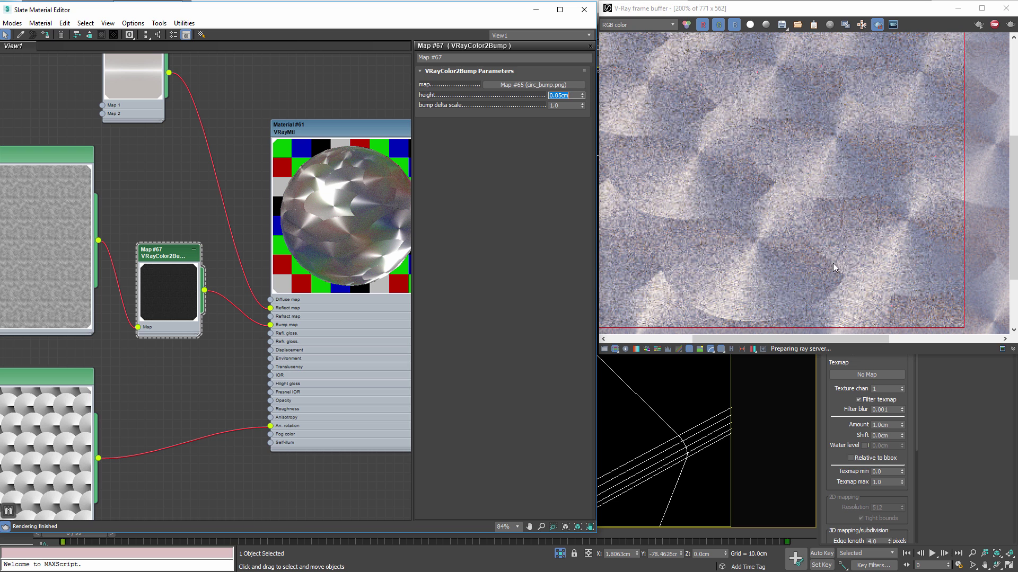
pyautogui.scroll(-2, 815, 275)
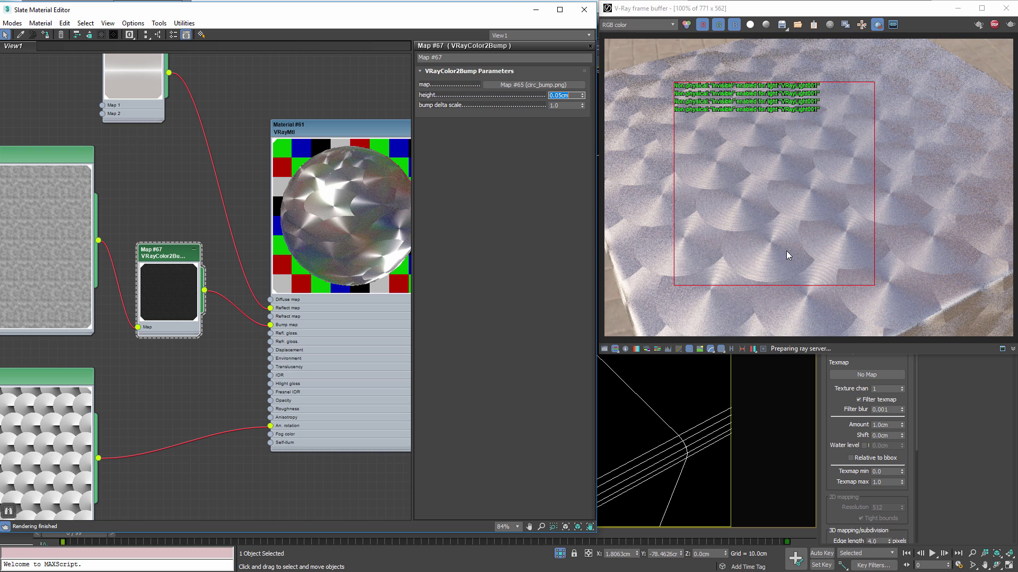
# - Try a VRayColor2Bump height of 0.02 cm and inspect the rendered region up close
pyautogui.write('0.02')
pyautogui.press('Return')
pyautogui.scroll(2, 793, 250)
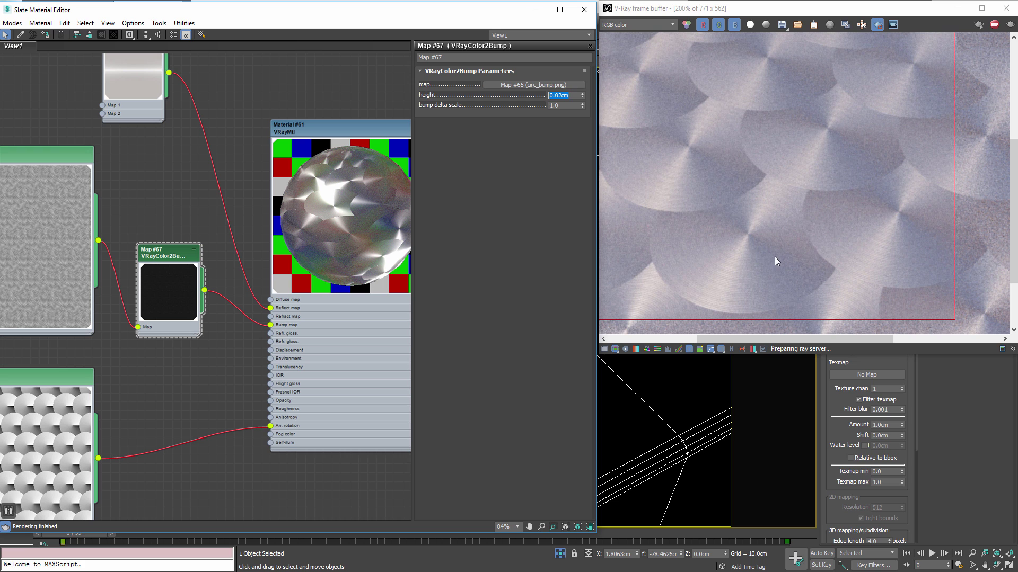
pyautogui.scroll(-2, 774, 256)
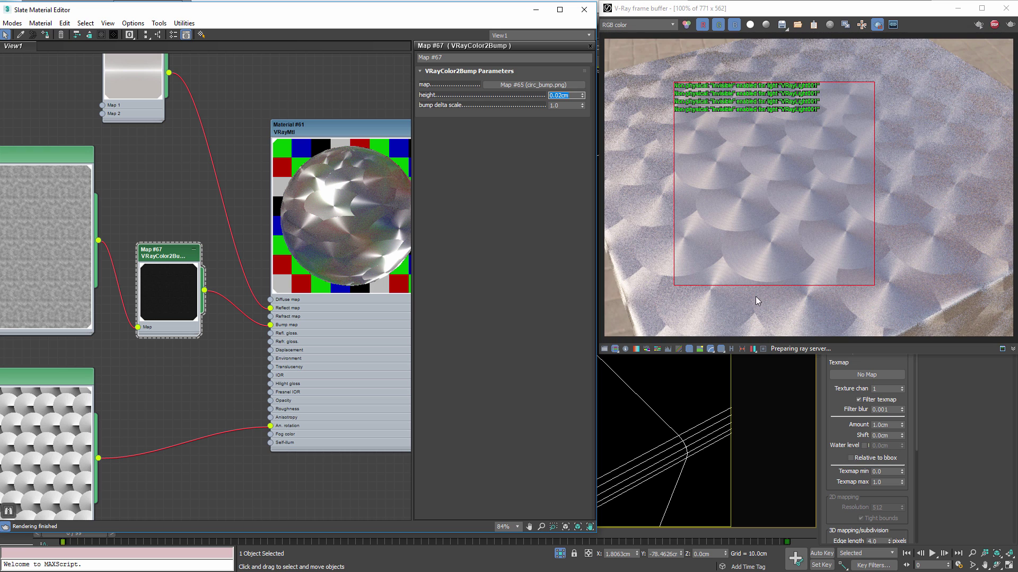
# - Set the VRayColor2Bump height to 0.01 cm and shift the circ.png bitmap node closer to the material
pyautogui.click(558, 95)
pyautogui.write('1')
pyautogui.press('Return')
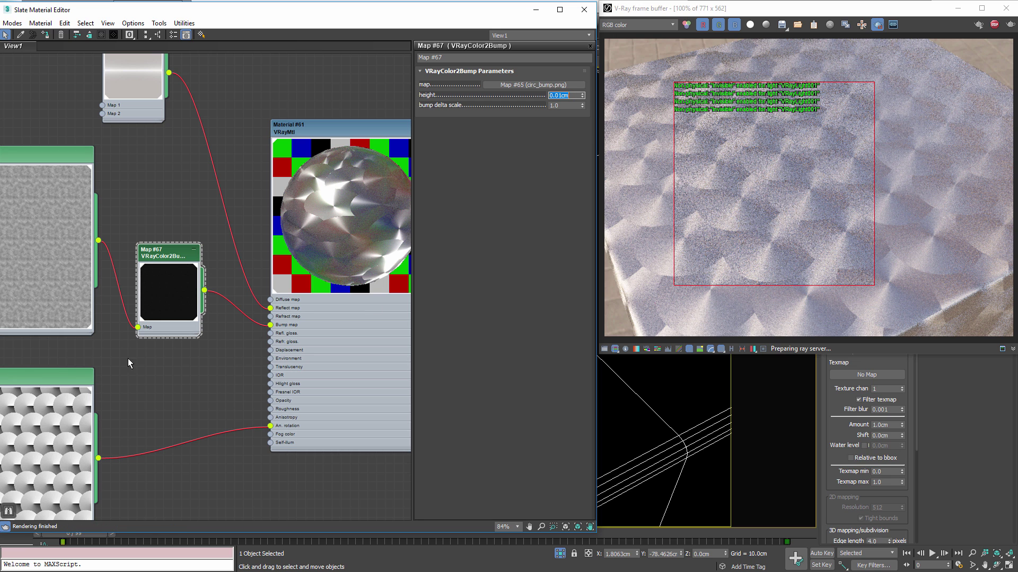
pyautogui.click(52, 403)
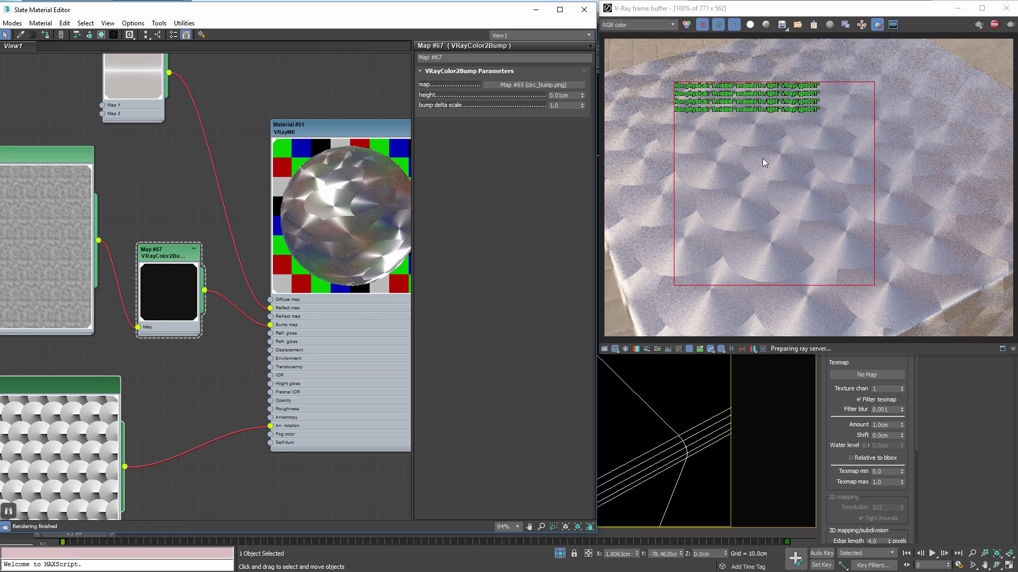
# - Turn off region rendering, close the material editor, and examine the rendered material on the box's side faces
pyautogui.click(894, 27)
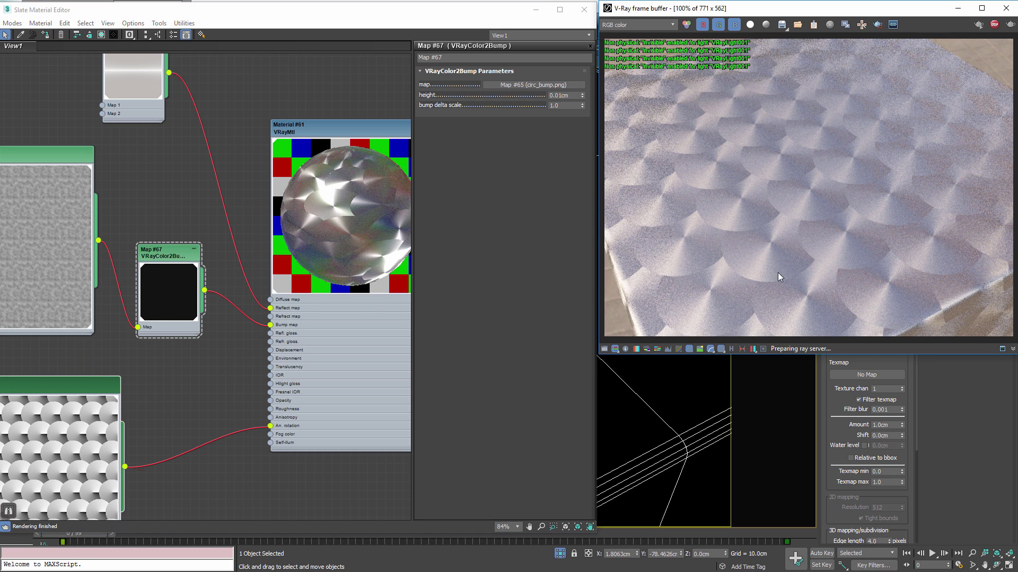
pyautogui.click(584, 10)
pyautogui.scroll(-5, 485, 342)
pyautogui.keyDown('alt'); pyautogui.moveTo(404, 348); pyautogui.dragTo(364, 320, button='middle'); pyautogui.keyUp('alt')
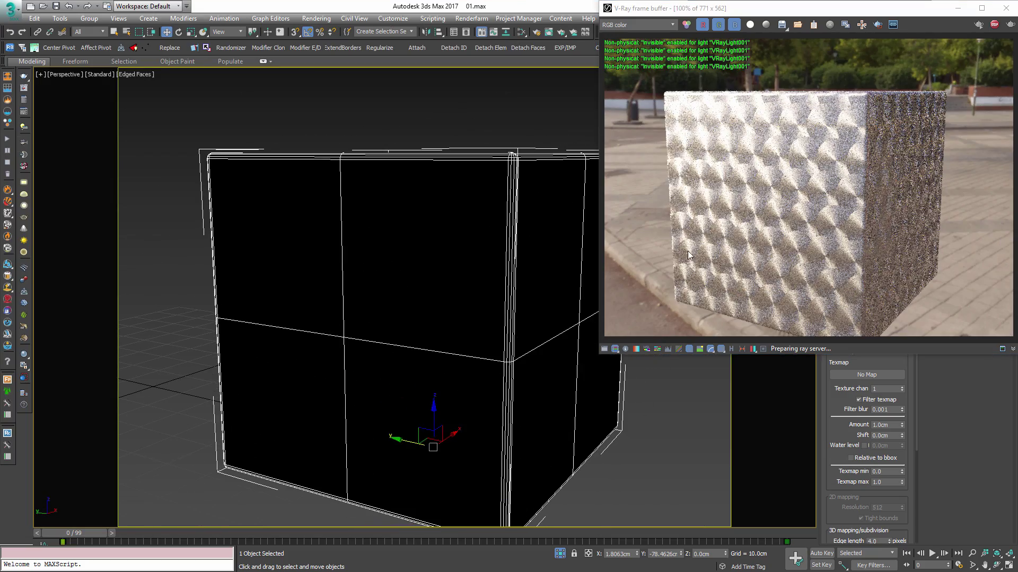
pyautogui.scroll(2, 805, 192)
pyautogui.scroll(-2, 805, 193)
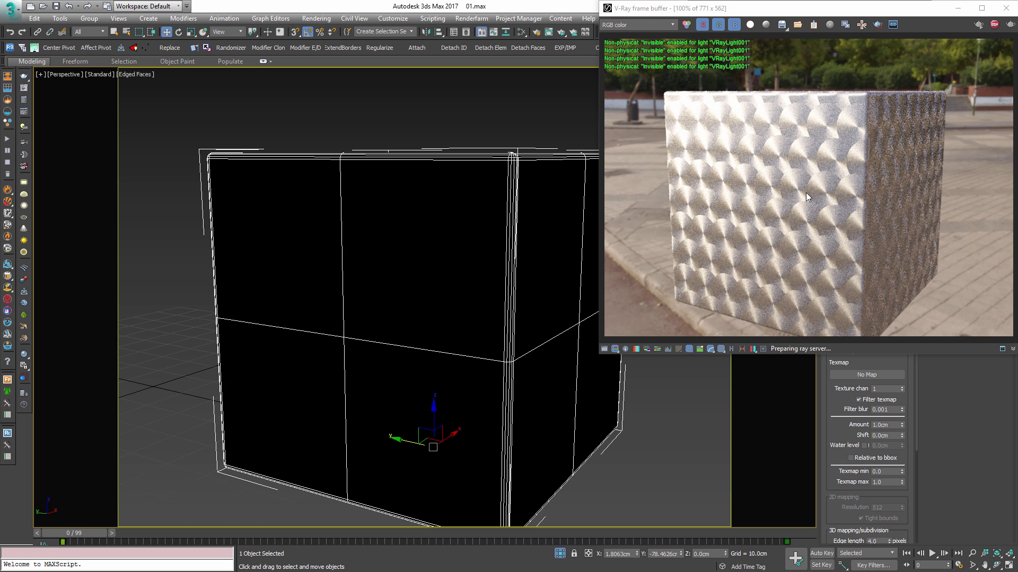
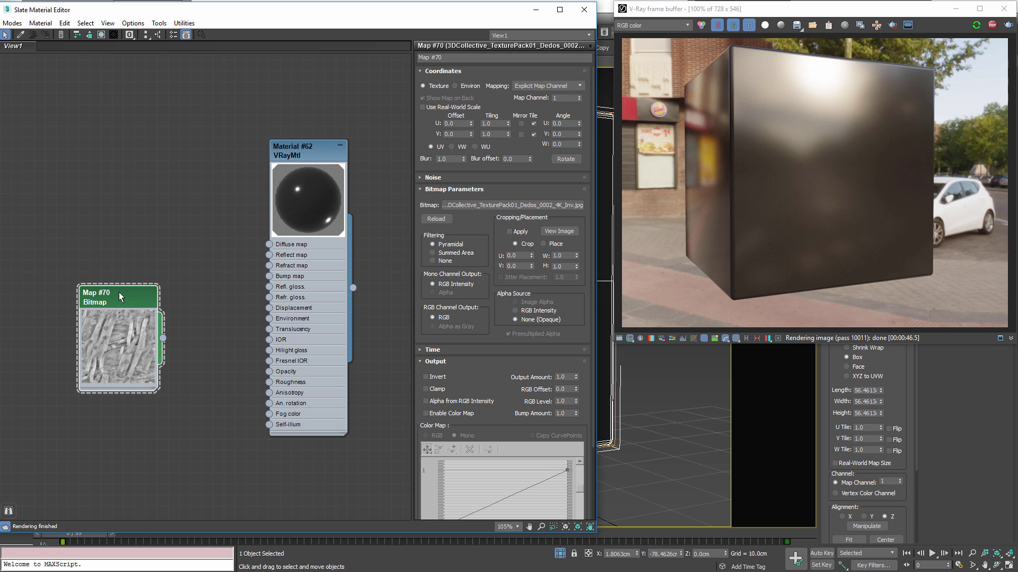
# - Rearrange the 3DCollective Dedos bitmap node and the new black VRayMtl node in the material graph
pyautogui.moveTo(119, 291); pyautogui.dragTo(96, 313)
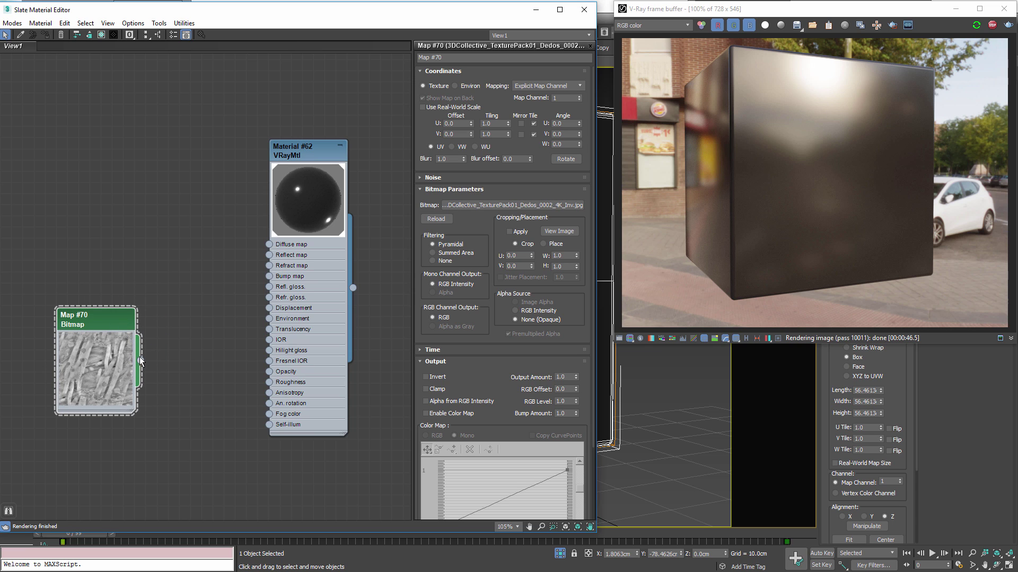
pyautogui.moveTo(140, 360); pyautogui.dragTo(188, 304)
pyautogui.moveTo(306, 144); pyautogui.dragTo(295, 154)
pyautogui.moveTo(56, 347); pyautogui.dragTo(68, 313)
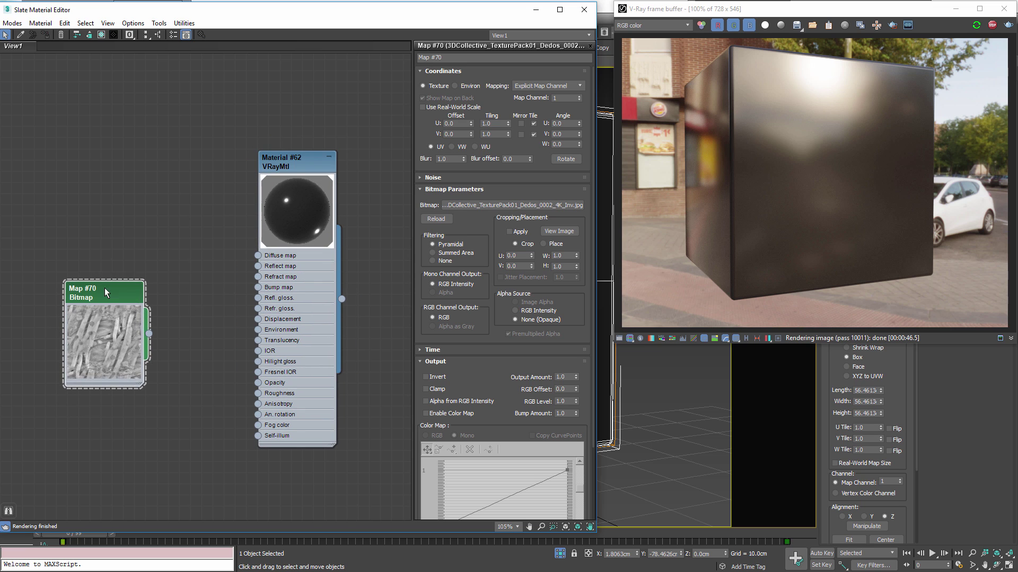
# - Check the black VRayMtl's diffuse colour in the colour selector
pyautogui.click(275, 167)
pyautogui.click(479, 83)
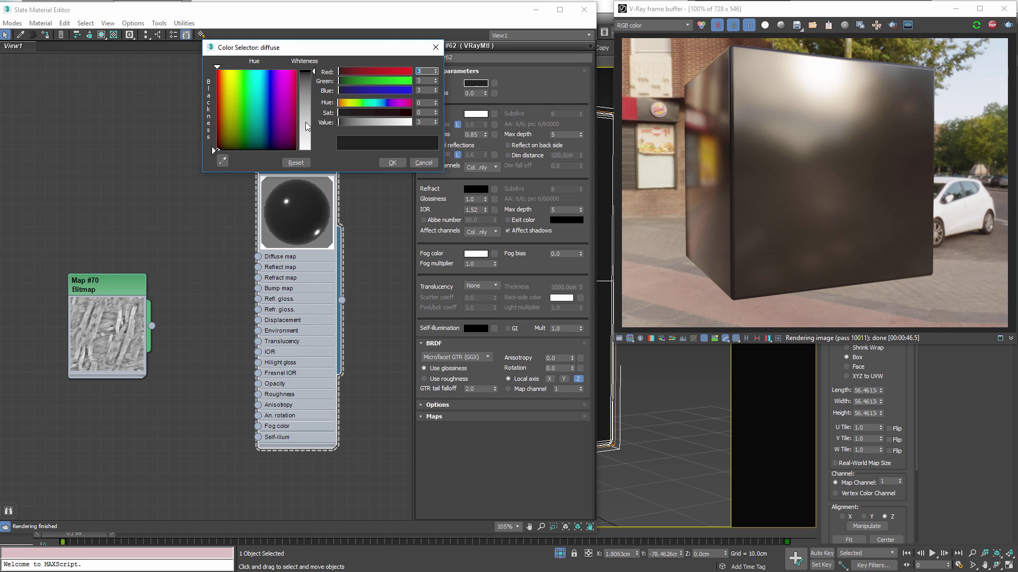
pyautogui.click(392, 162)
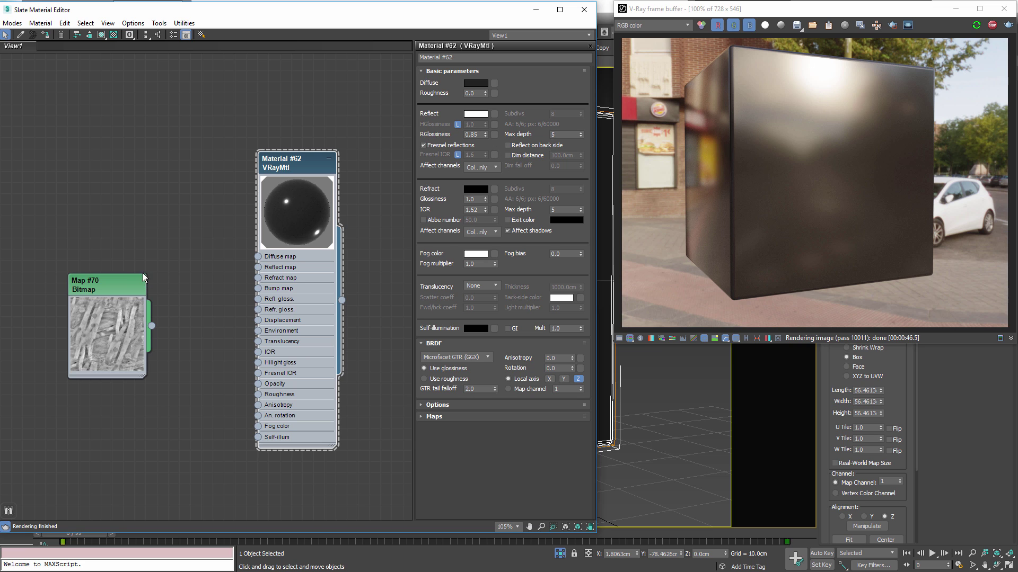
# - Duplicate the Dedos bitmap node below the original and connect the copy to the VRayMtl's reflection glossiness input
pyautogui.moveTo(98, 307); pyautogui.dragTo(80, 338)
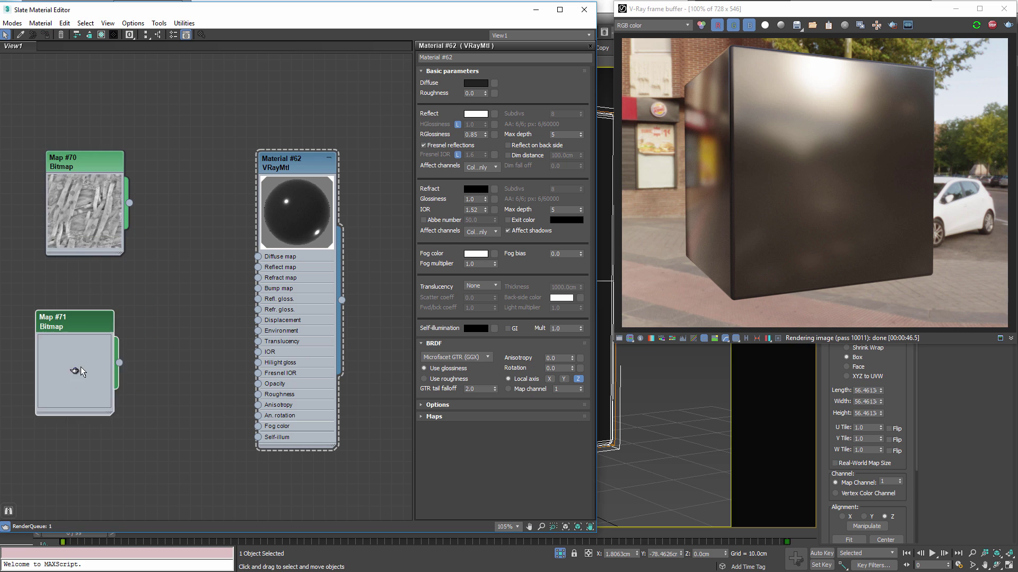
pyautogui.scroll(2, 112, 389)
pyautogui.moveTo(104, 375); pyautogui.dragTo(279, 279)
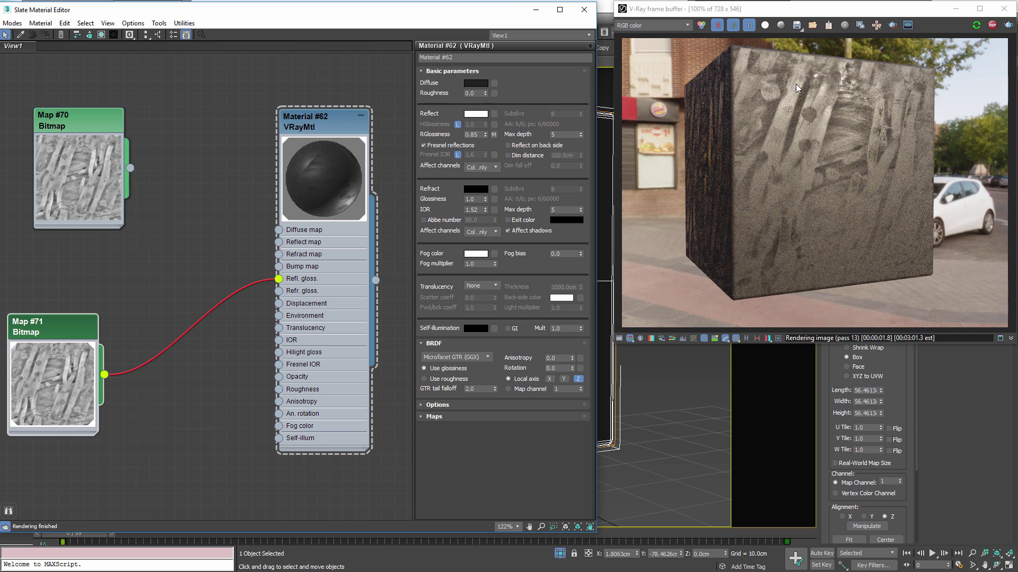
# - Open the duplicated Dedos bitmap that feeds the reflection glossiness and enable its output colour map
pyautogui.doubleClick(15, 339)
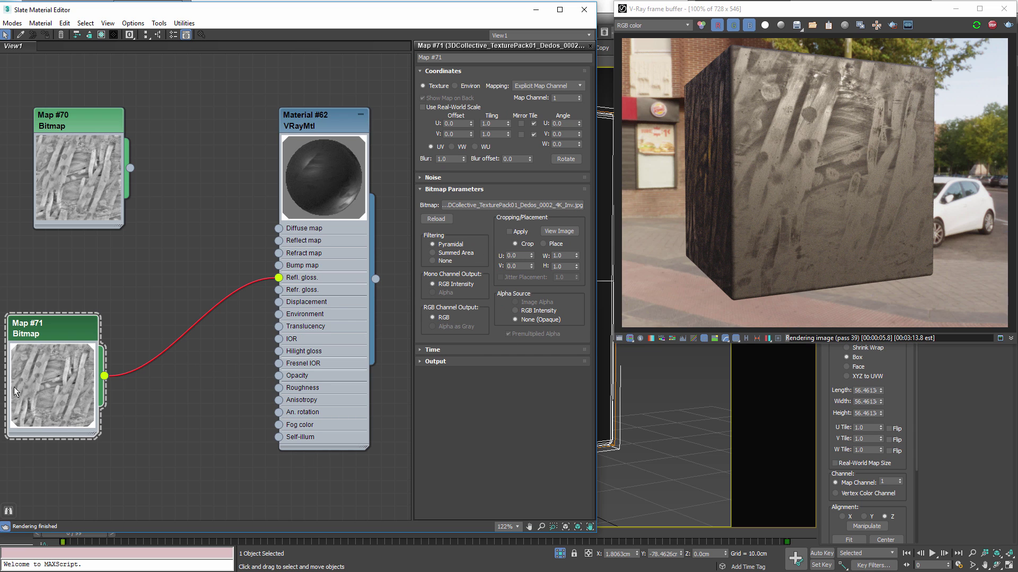
pyautogui.moveTo(40, 335); pyautogui.dragTo(102, 322, button='middle')
pyautogui.moveTo(102, 323)
pyautogui.mouseDown()
pyautogui.moveTo(127, 323)
pyautogui.moveTo(112, 317)
pyautogui.mouseUp()
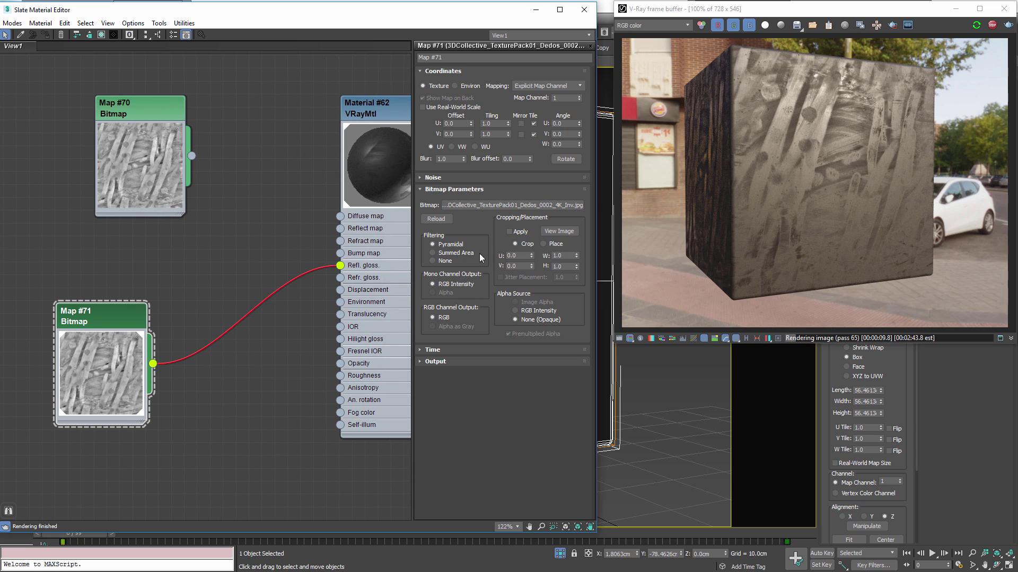
pyautogui.click(435, 361)
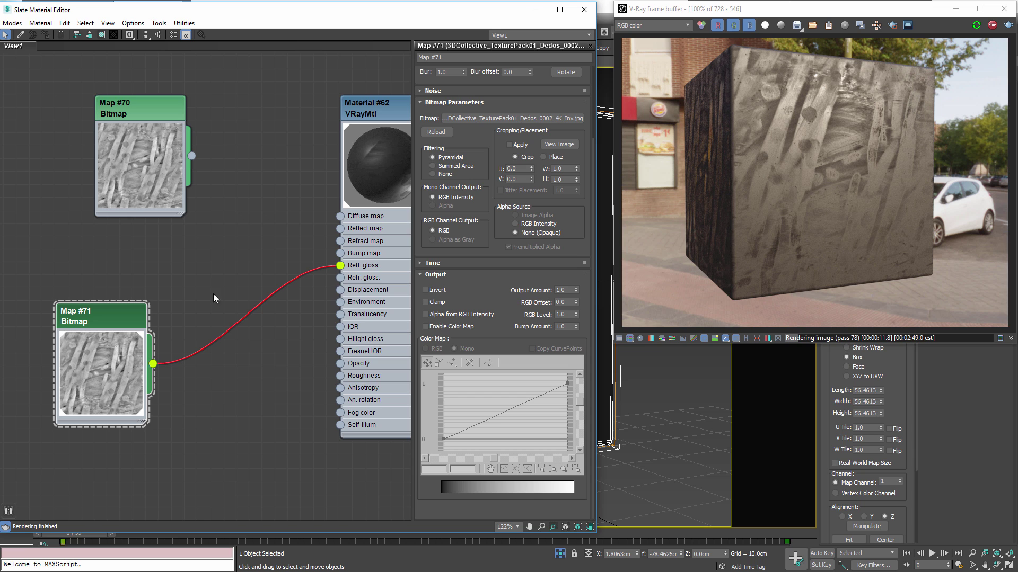
pyautogui.click(426, 327)
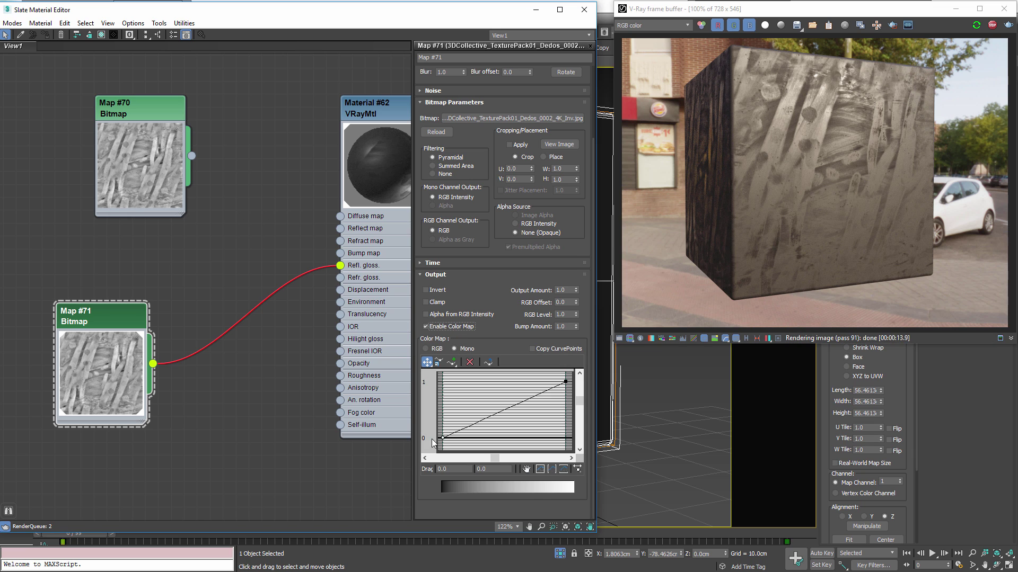
# - Raise the start point of the glossiness bitmap's colour curve to about 0.41 and set its end point to 0.1
pyautogui.moveTo(442, 439); pyautogui.dragTo(439, 415)
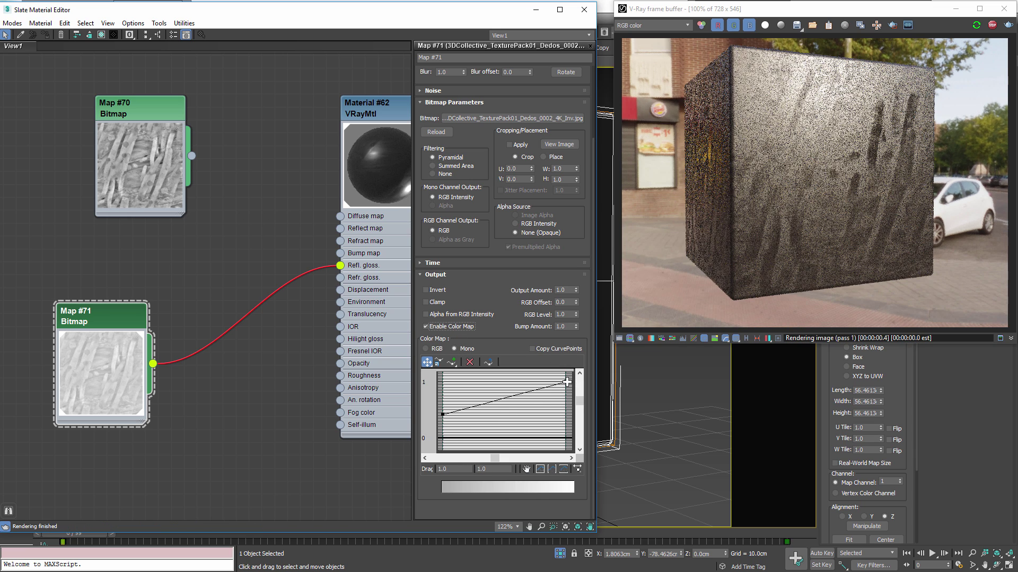
pyautogui.moveTo(565, 381)
pyautogui.mouseDown()
pyautogui.moveTo(565, 398)
pyautogui.moveTo(566, 381)
pyautogui.mouseUp()
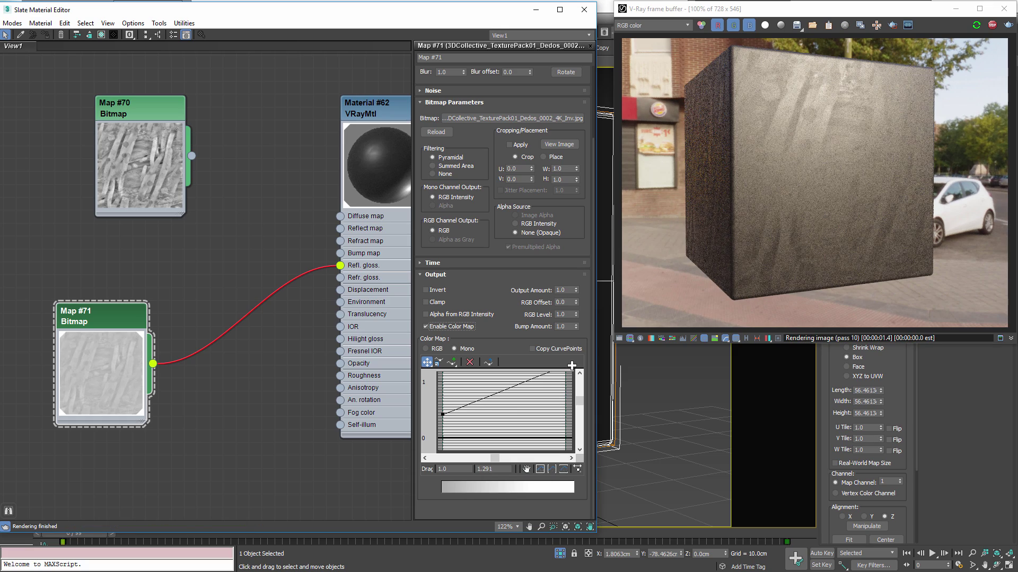
pyautogui.click(498, 472)
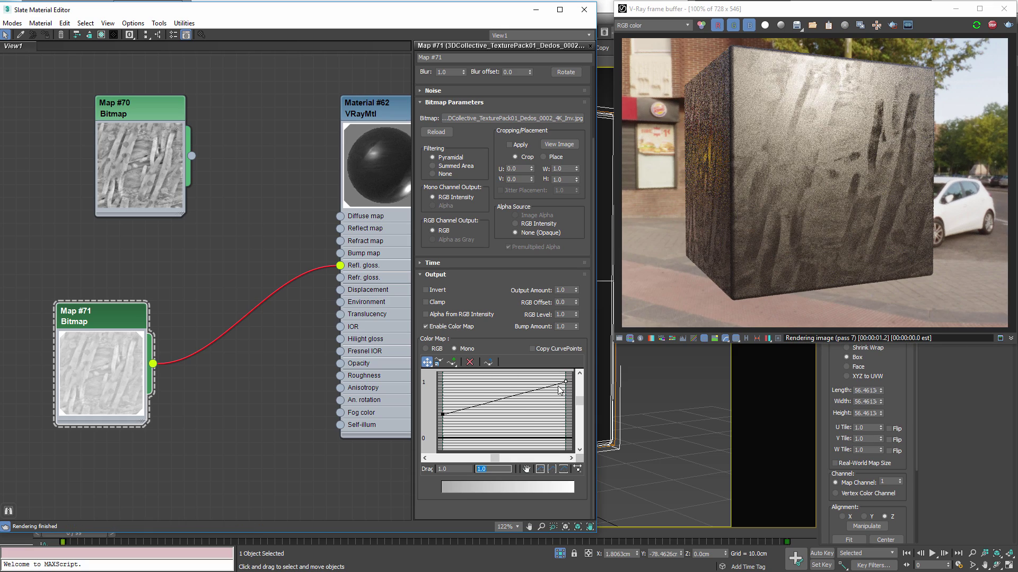
pyautogui.write('0.4')
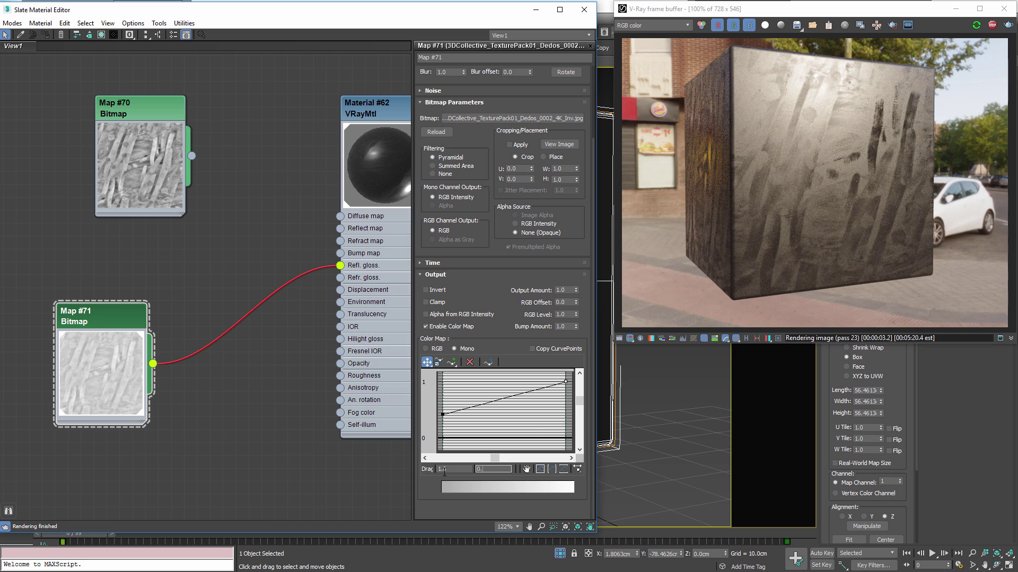
pyautogui.write('1')
pyautogui.press('Return')
# - Set the glossiness bitmap's colour curve to start at 1 and end at about 0.55
pyautogui.moveTo(427, 402); pyautogui.dragTo(466, 430)
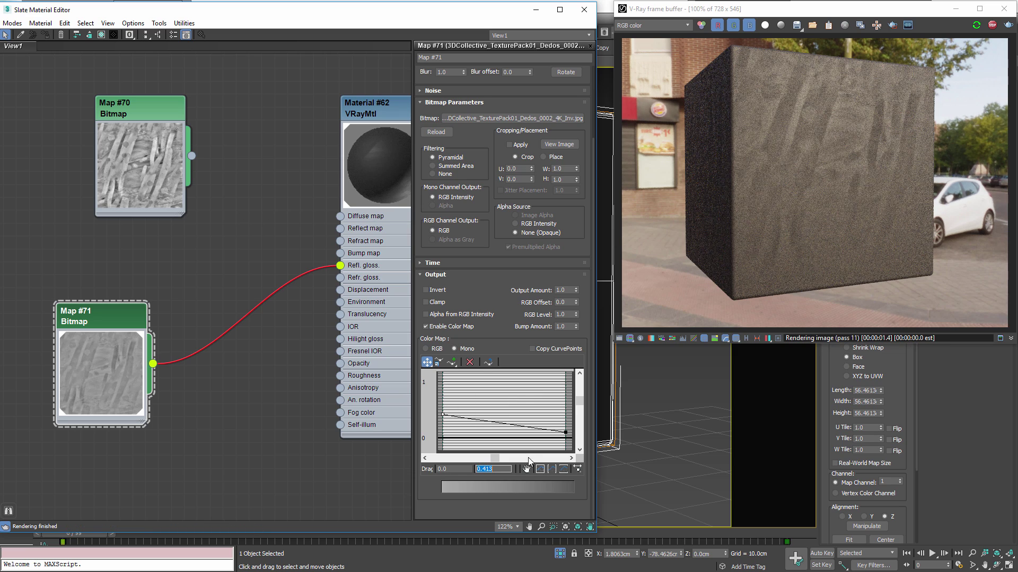
pyautogui.write('1')
pyautogui.press('Return')
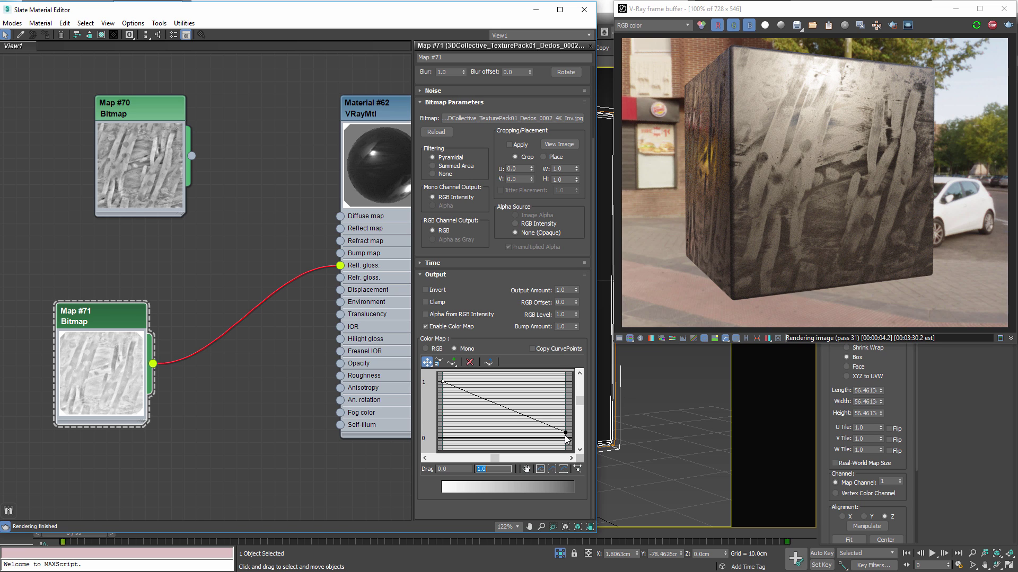
pyautogui.moveTo(565, 432); pyautogui.dragTo(566, 408)
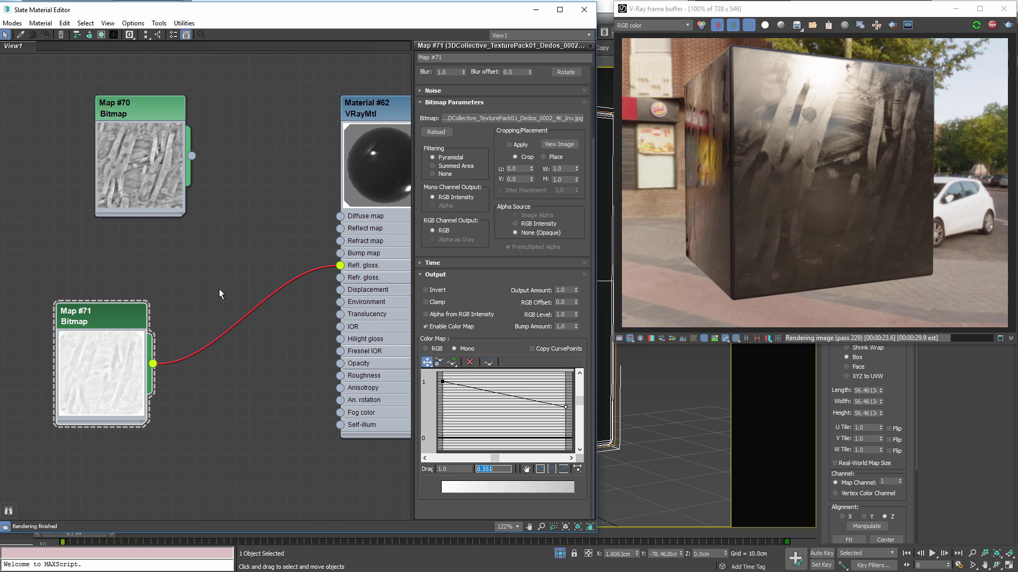
# - Disconnect the adjusted Dedos bitmap from the reflection glossiness, move it up, and place the original Dedos bitmap below it
pyautogui.moveTo(250, 270); pyautogui.dragTo(37, 228)
pyautogui.press('Delete')
pyautogui.moveTo(139, 170); pyautogui.dragTo(87, 440)
pyautogui.moveTo(21, 274); pyautogui.dragTo(100, 158)
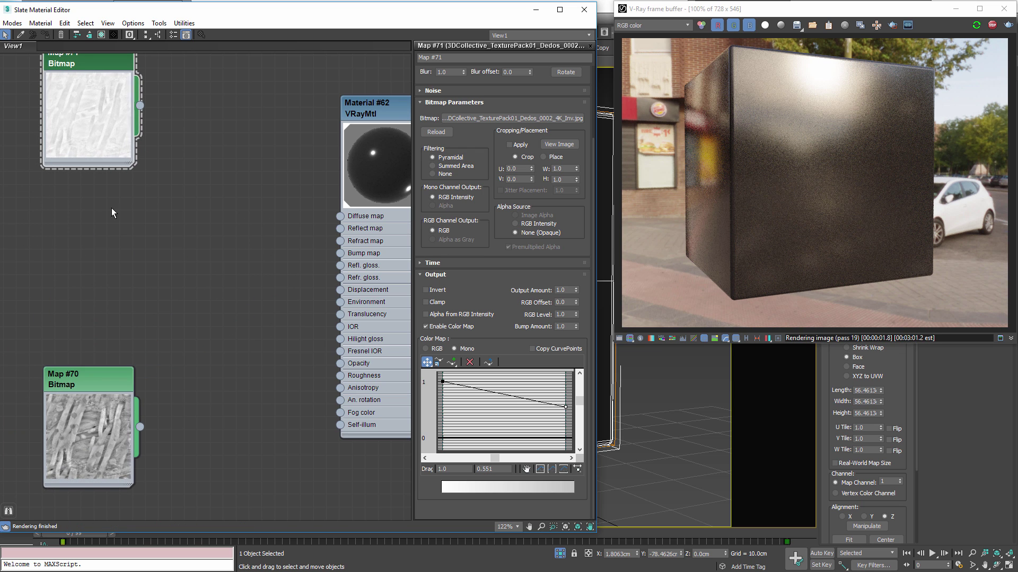
pyautogui.moveTo(80, 379); pyautogui.dragTo(80, 303)
# - Set the black VRayMtl's anisotropy to 0.5, derived from map channel 1, and connect the original Dedos bitmap to its anisotropy rotation
pyautogui.doubleClick(386, 107)
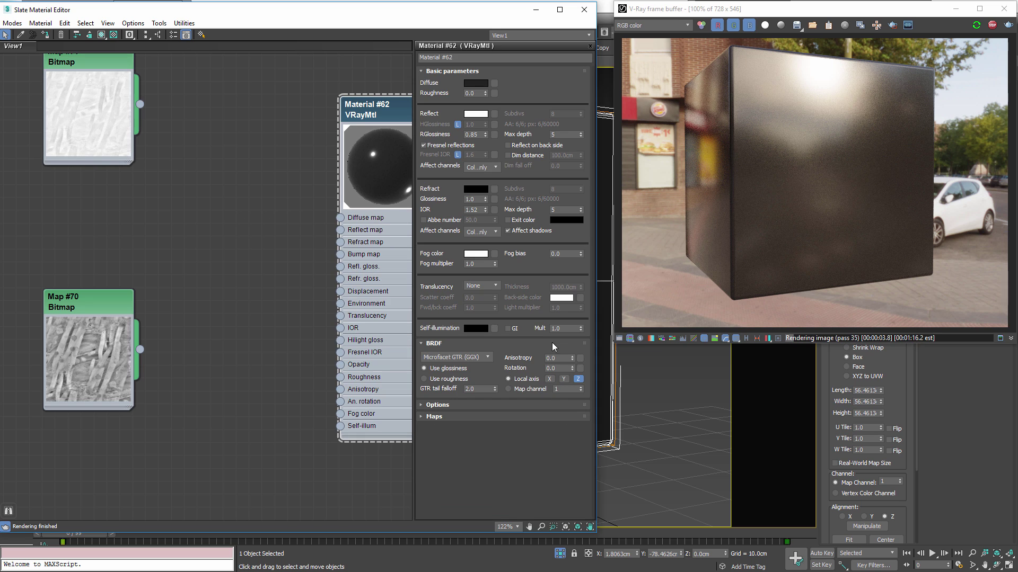
pyautogui.moveTo(559, 358); pyautogui.dragTo(515, 358)
pyautogui.write('0.5')
pyautogui.press('Return')
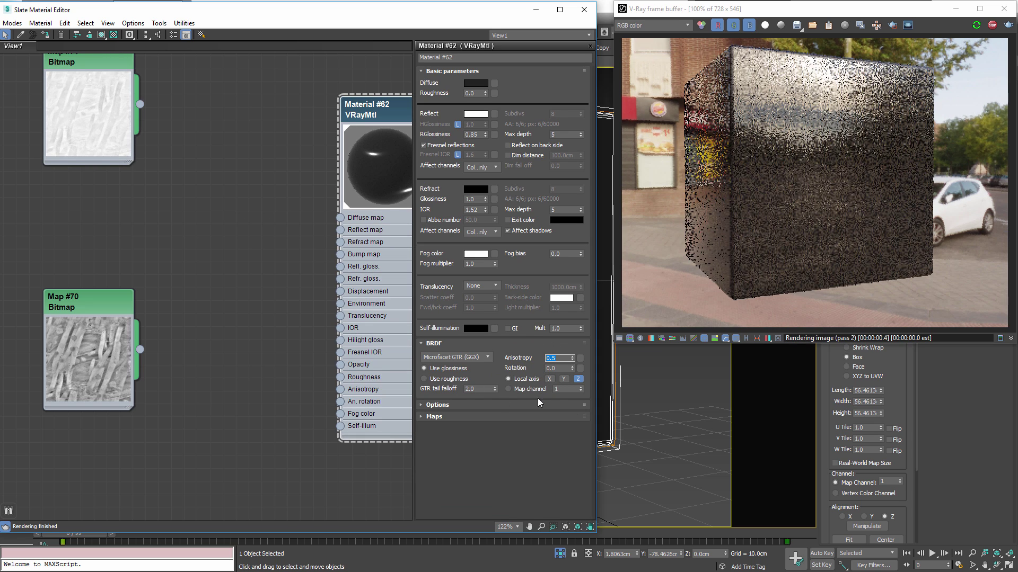
pyautogui.click(519, 389)
pyautogui.moveTo(139, 350); pyautogui.dragTo(346, 410)
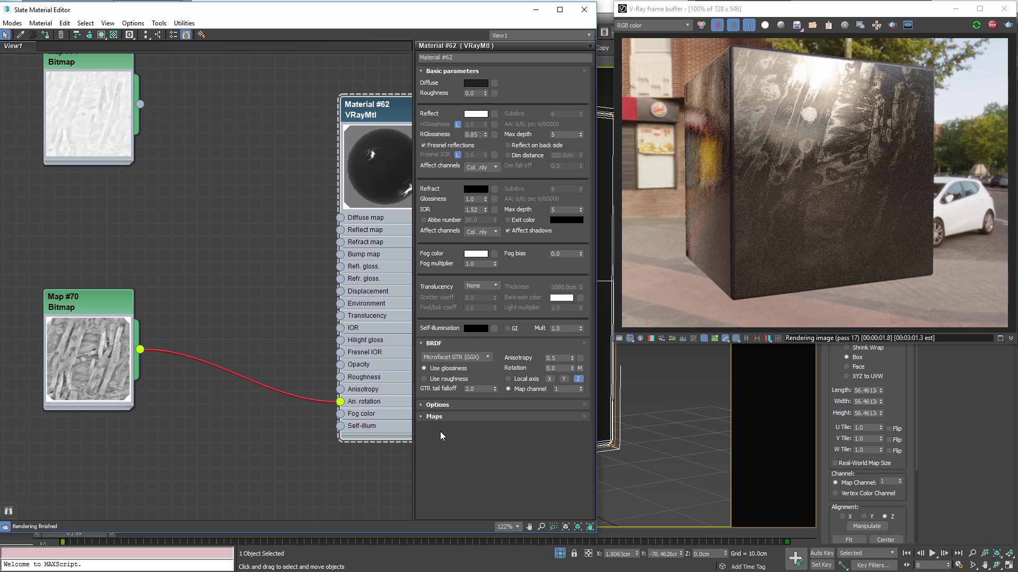
# - Enable the output colour map on the anisotropy rotation bitmap and set its curve's start point to 0.5
pyautogui.doubleClick(91, 304)
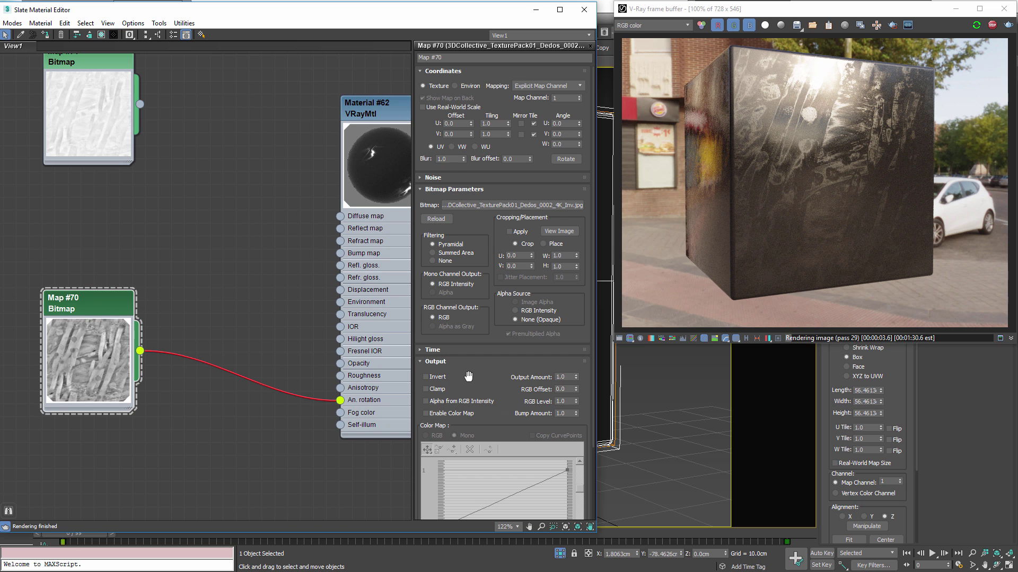
pyautogui.click(438, 415)
pyautogui.scroll(-3, 492, 456)
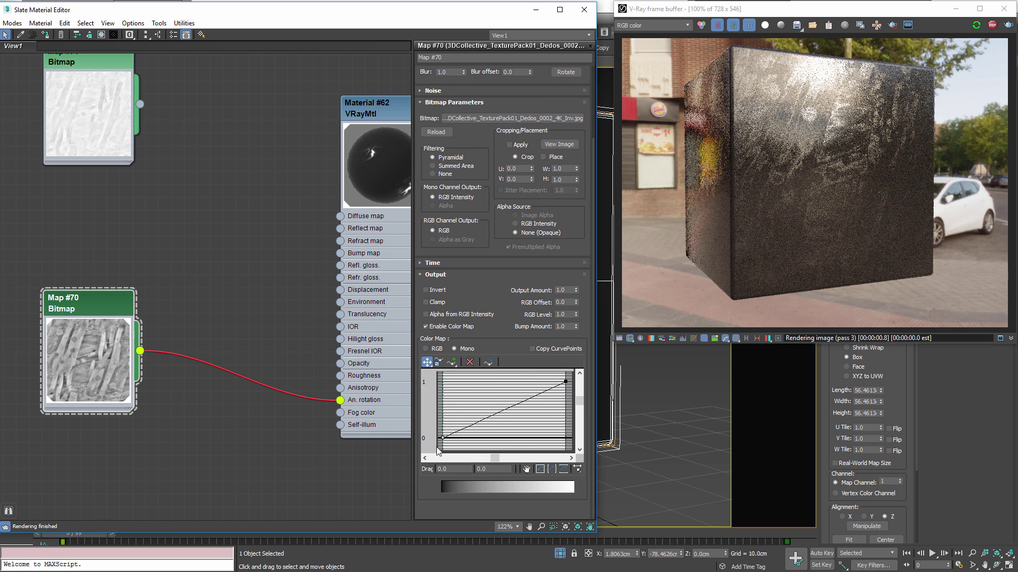
pyautogui.doubleClick(492, 468)
pyautogui.write('0.5')
pyautogui.press('Return')
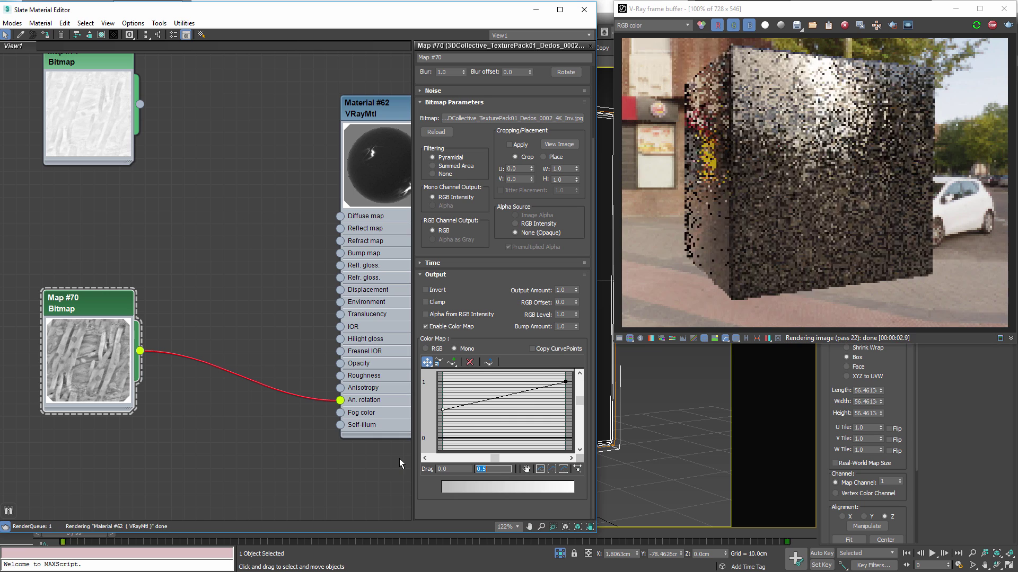
# - Lower the rotation bitmap curve's end point to about 0.14 and raise its start point to about 0.7
pyautogui.moveTo(566, 381); pyautogui.dragTo(570, 426)
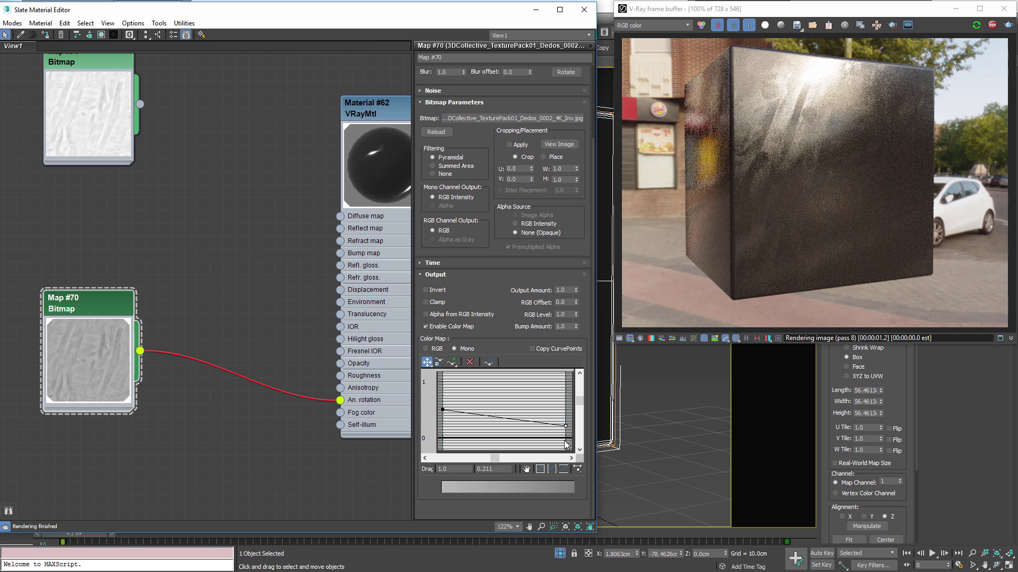
pyautogui.moveTo(565, 426); pyautogui.dragTo(564, 430)
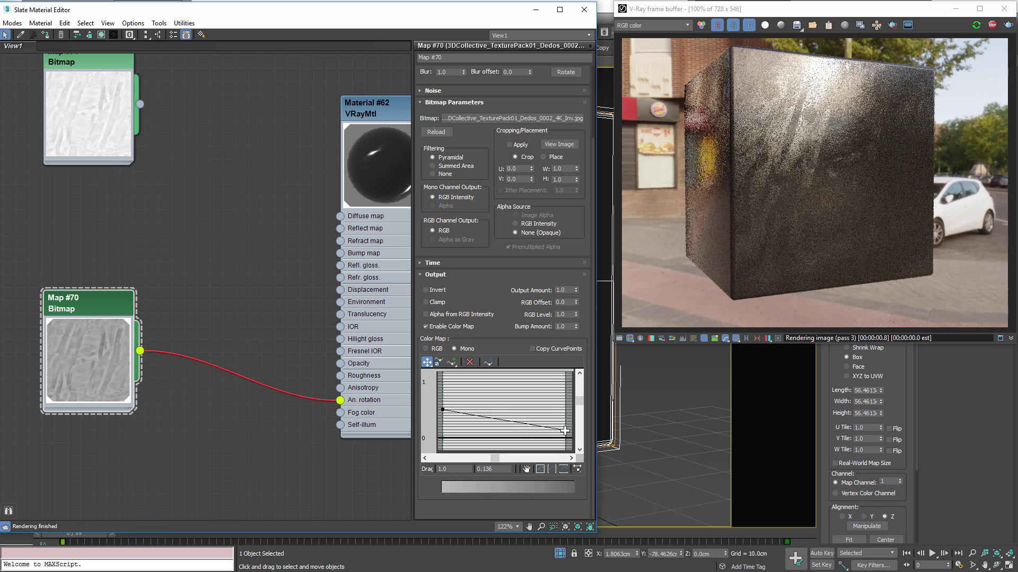
pyautogui.moveTo(442, 410); pyautogui.dragTo(442, 400)
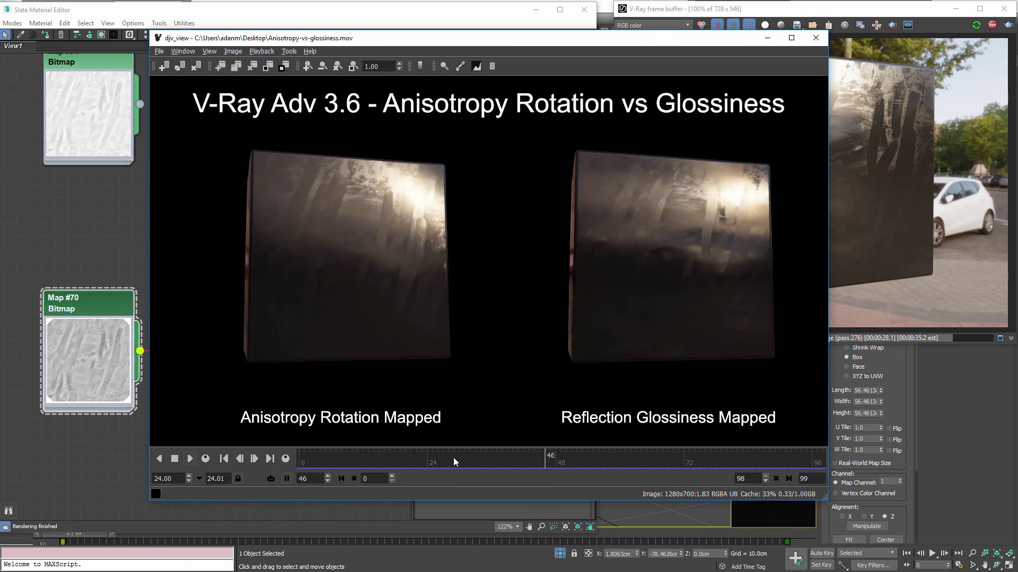
# - In djv_view, scrub through Anisotropy-vs-glossiness.mov to compare the anisotropy-rotation and reflection-glossiness cubes, and switch back to 3ds Max
pyautogui.moveTo(453, 457); pyautogui.dragTo(608, 462)
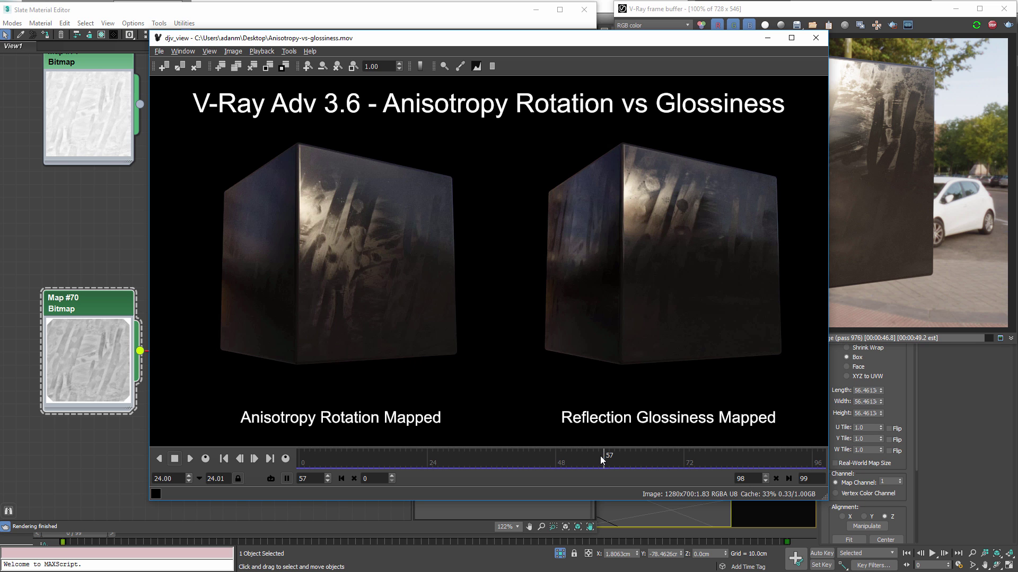
pyautogui.moveTo(600, 456); pyautogui.dragTo(561, 471)
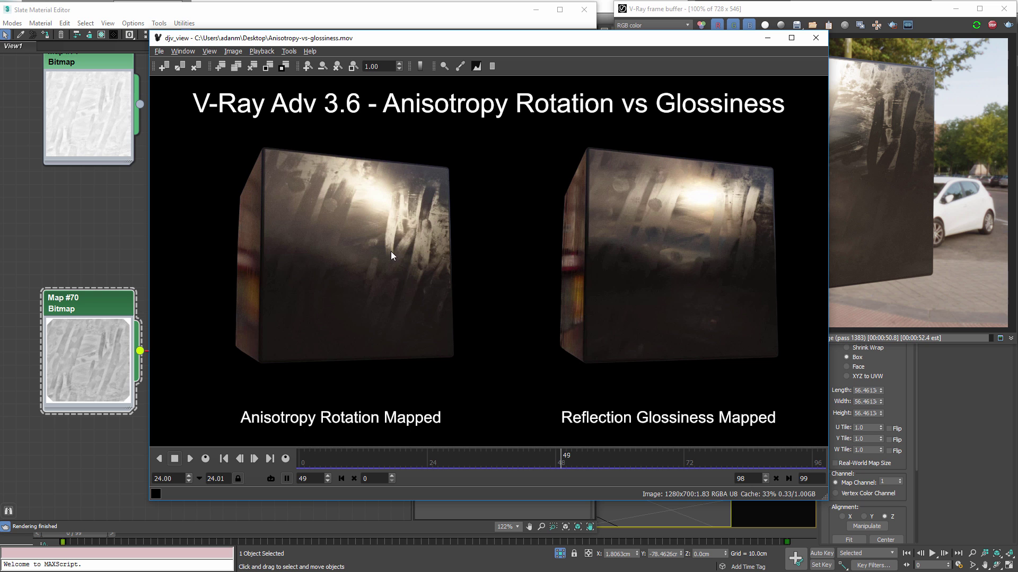
pyautogui.moveTo(562, 456); pyautogui.dragTo(581, 470)
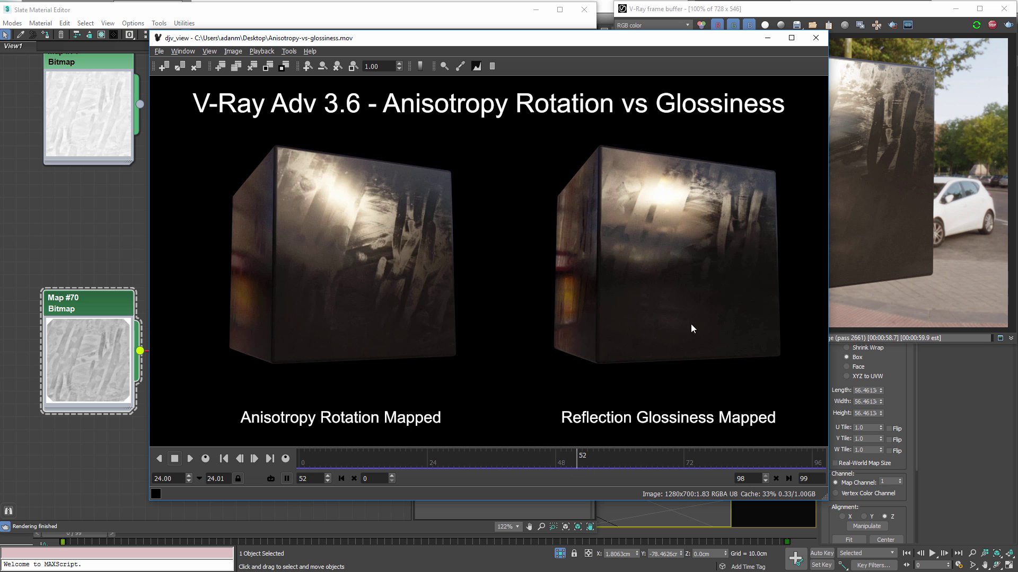
pyautogui.moveTo(576, 460)
pyautogui.mouseDown()
pyautogui.moveTo(538, 460)
pyautogui.moveTo(592, 453)
pyautogui.moveTo(572, 457)
pyautogui.mouseUp()
pyautogui.moveTo(577, 37); pyautogui.dragTo(539, 43)
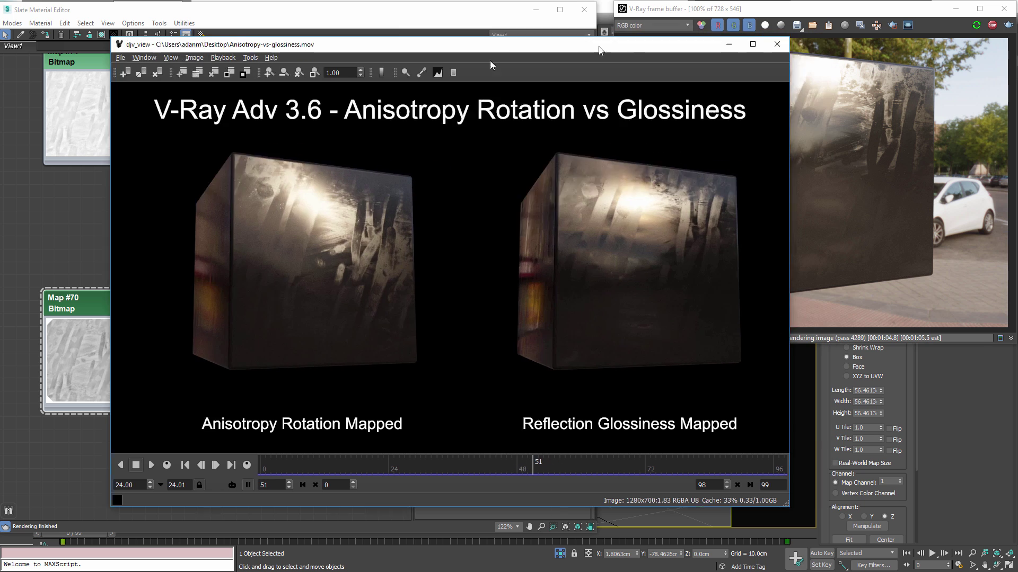
pyautogui.hotkey('alt', 'Tab')
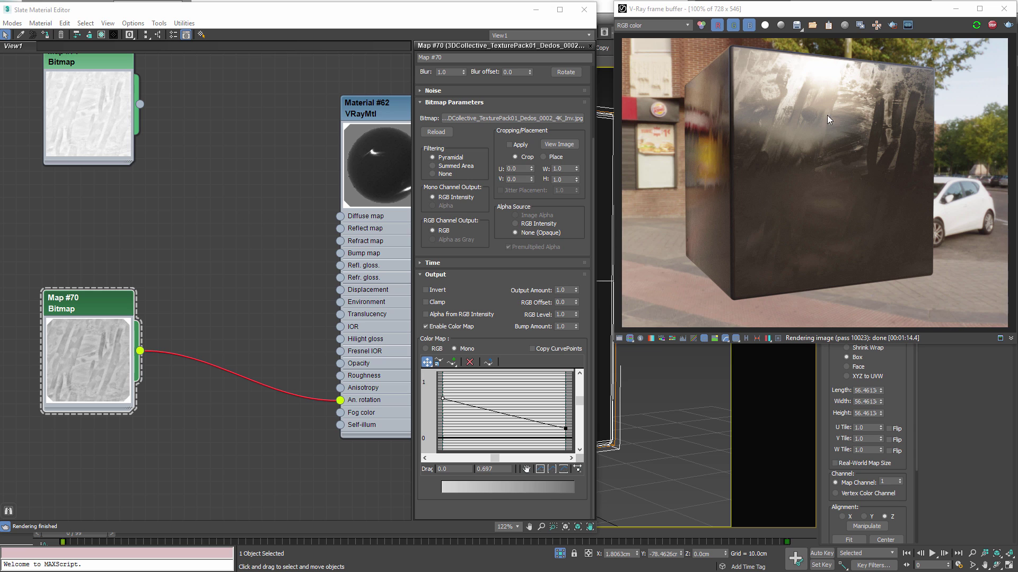
# - Open the black VRayMtl's parameters to review its anisotropy settings
pyautogui.moveTo(121, 307); pyautogui.dragTo(238, 318)
pyautogui.scroll(-1, 272, 321)
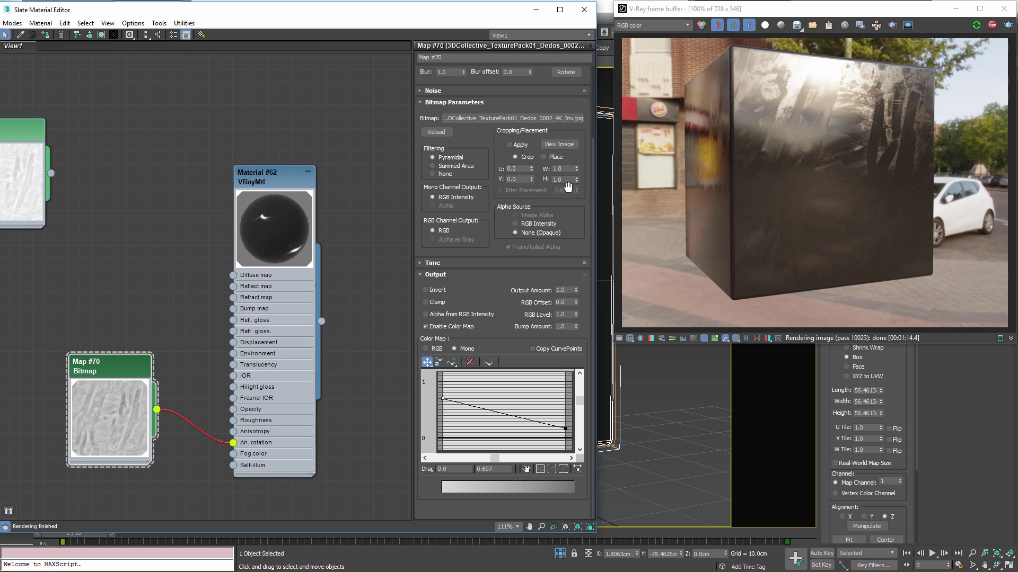
pyautogui.doubleClick(271, 182)
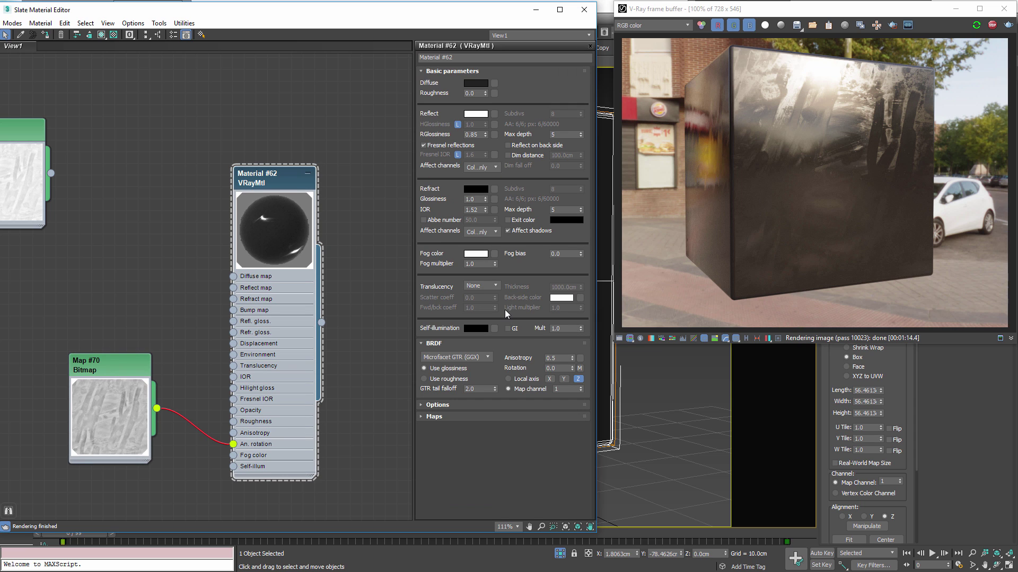